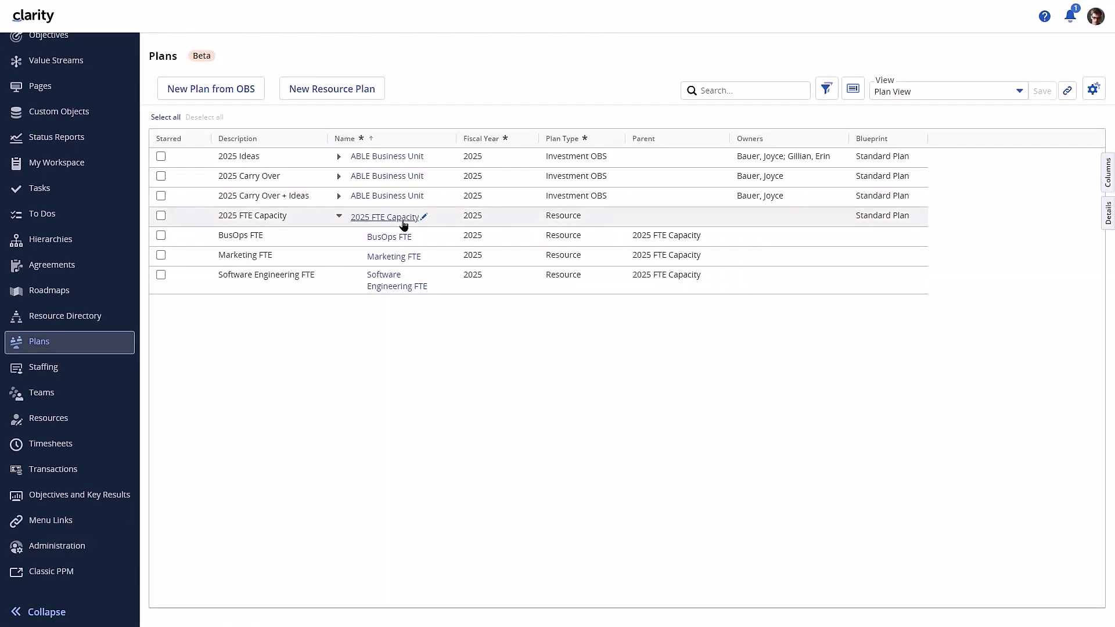
Step: Show the Category column in the resources list of the 2025 FTE Capacity plan
left_click(395, 214)
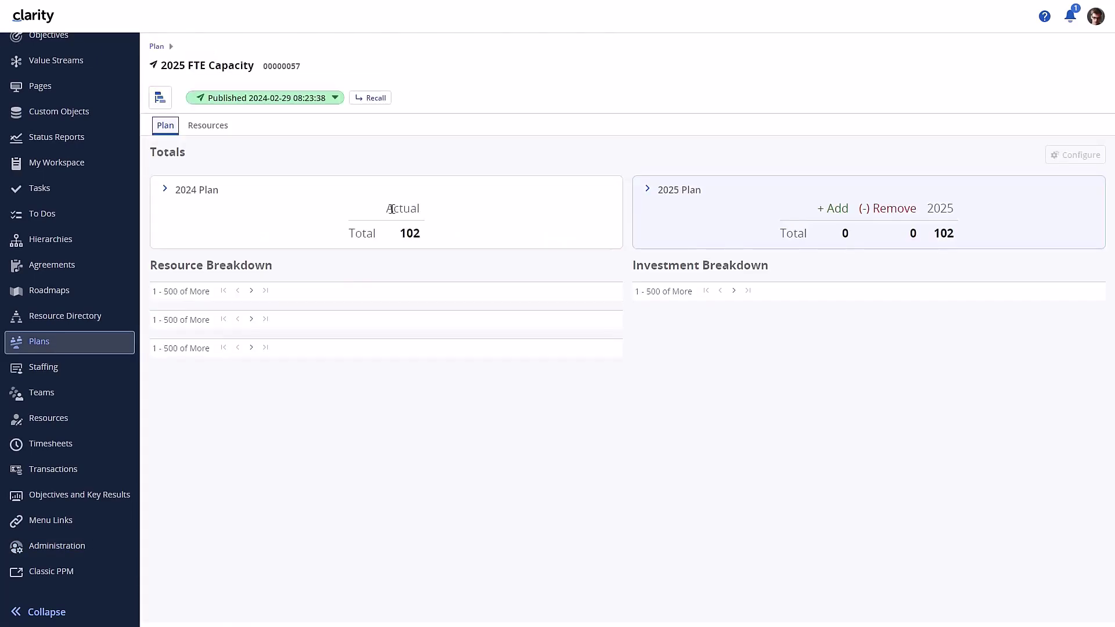
left_click(216, 127)
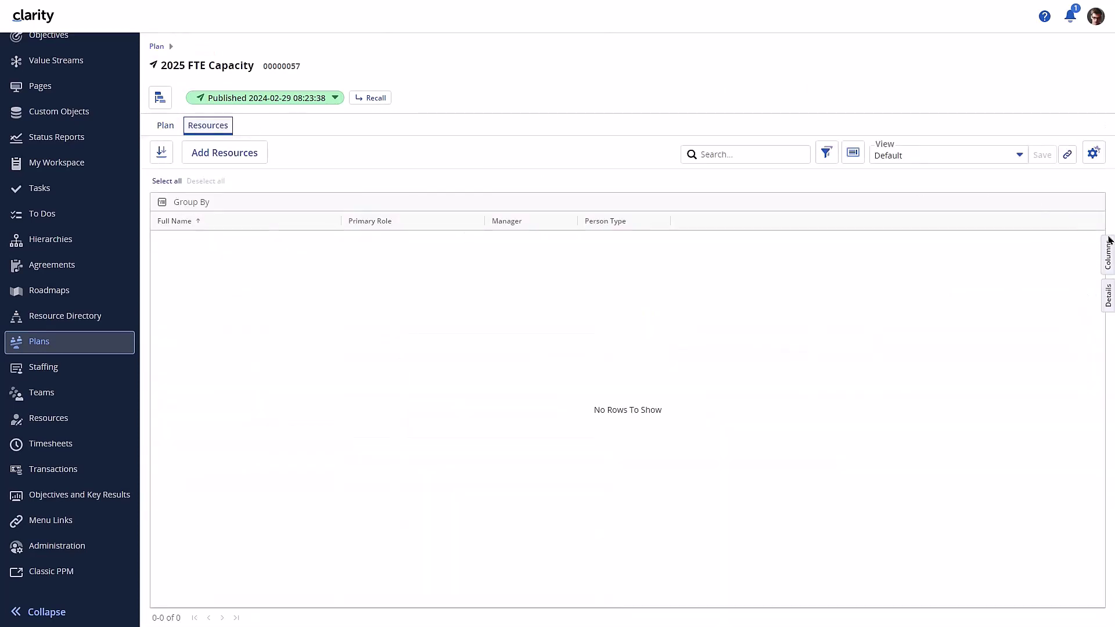
left_click(1107, 254)
left_click(950, 339)
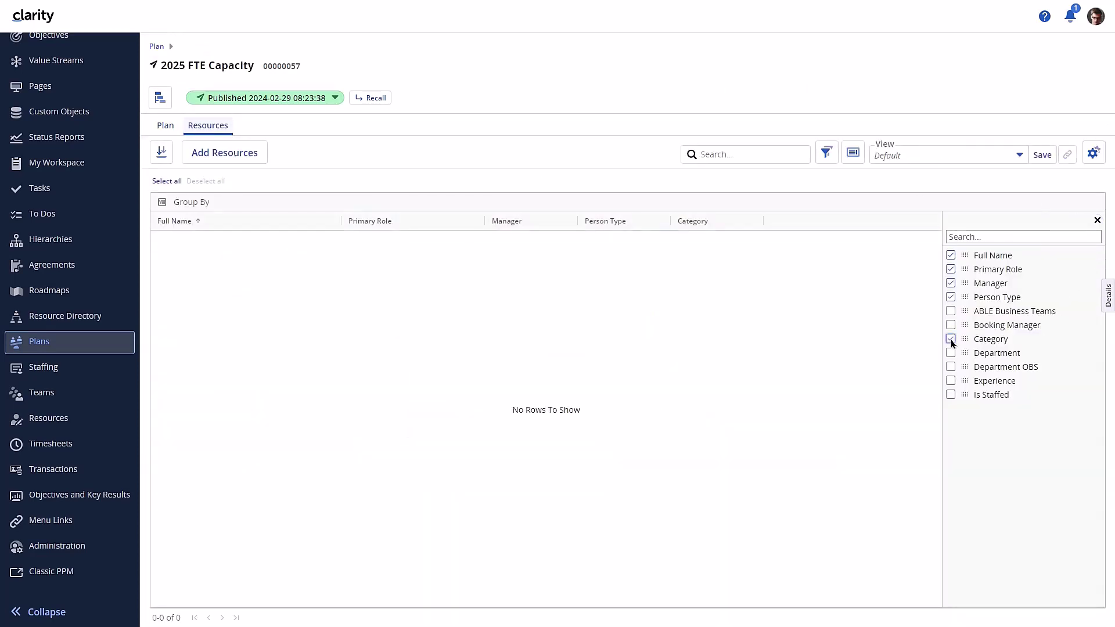
left_click(1097, 220)
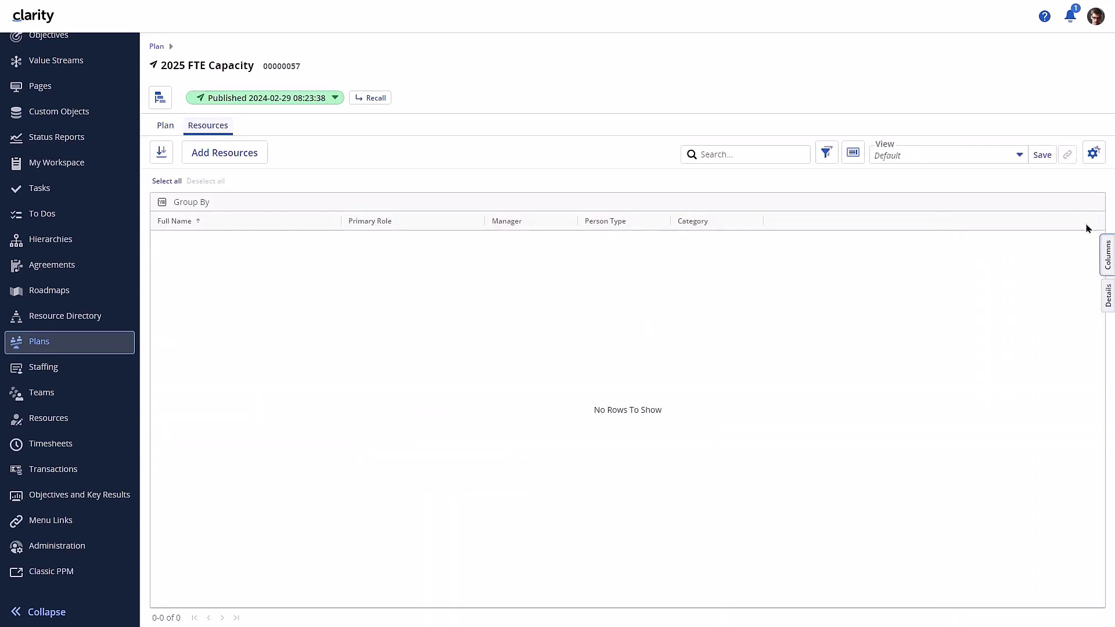
Step: Add the first four resources in the IT category group to the 2025 FTE Capacity plan
left_click(223, 154)
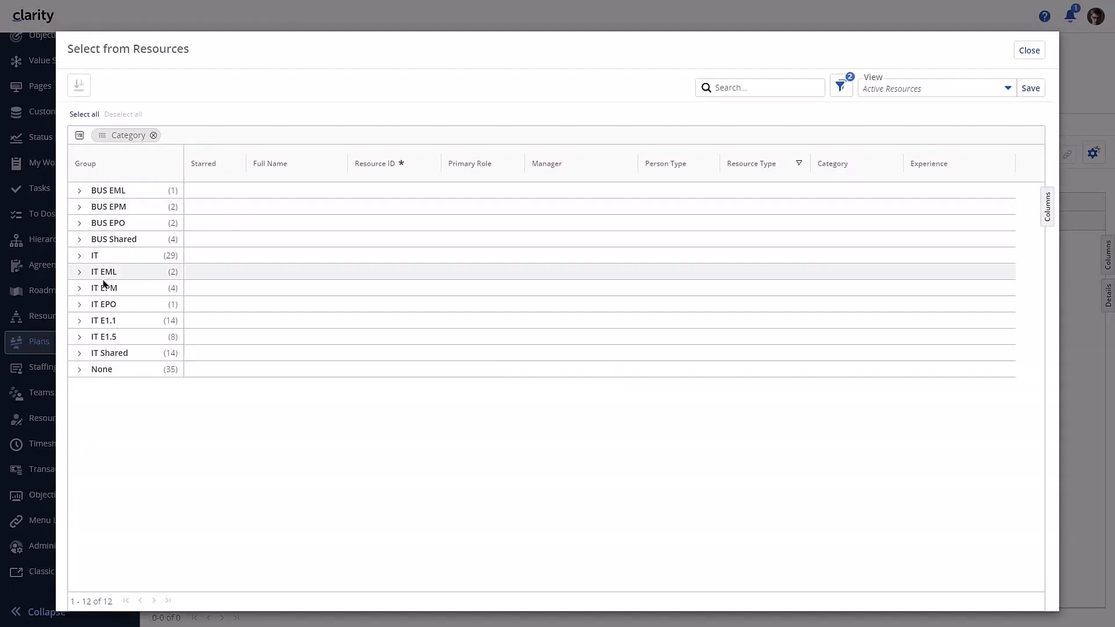
left_click(80, 256)
left_click(196, 273)
left_click(196, 288)
left_click(196, 305)
left_click(196, 321)
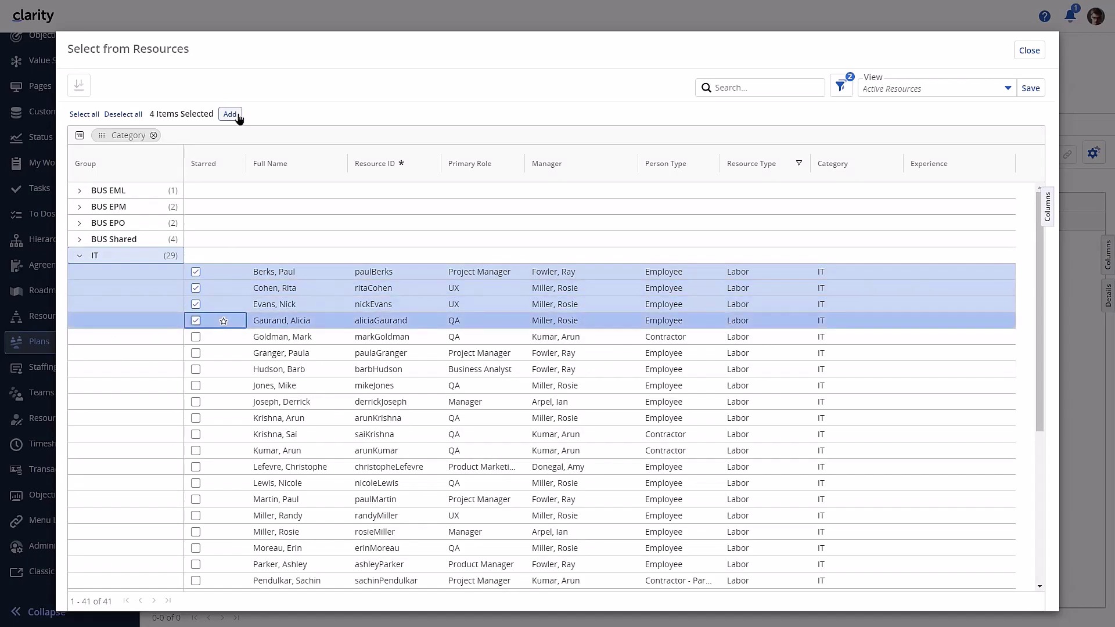
left_click(230, 114)
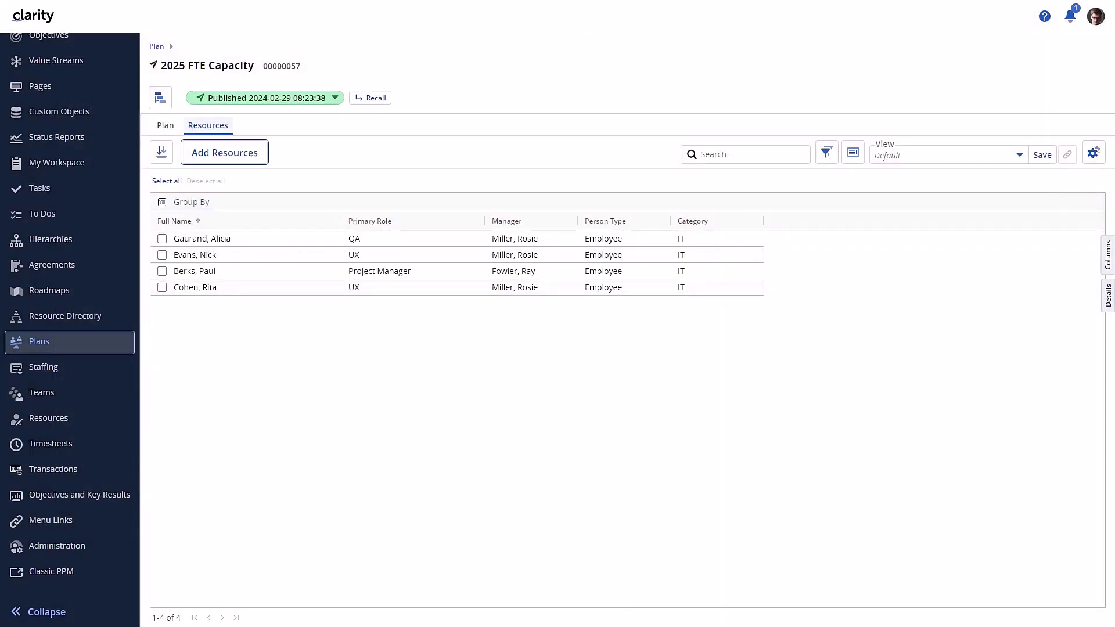
Step: Add the Resource object's Category column to the upper grid of Staffing's Assignments by Resource view
left_click(44, 366)
left_click(1072, 145)
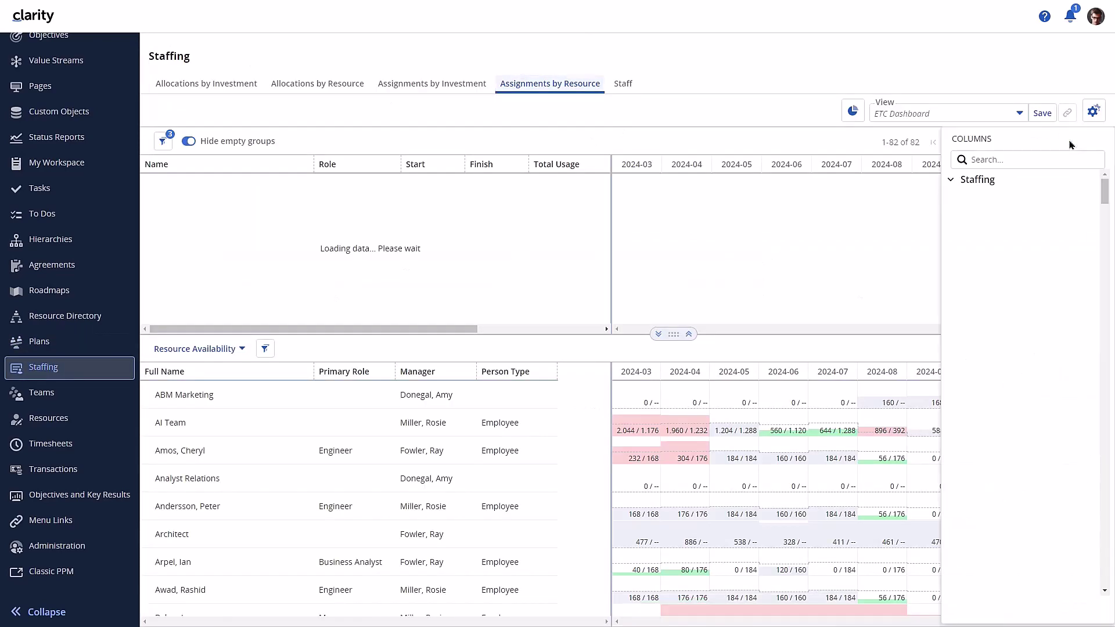
left_click(951, 179)
left_click(951, 199)
left_click(950, 238)
left_click(950, 257)
left_click(951, 278)
left_click(951, 298)
left_click(951, 316)
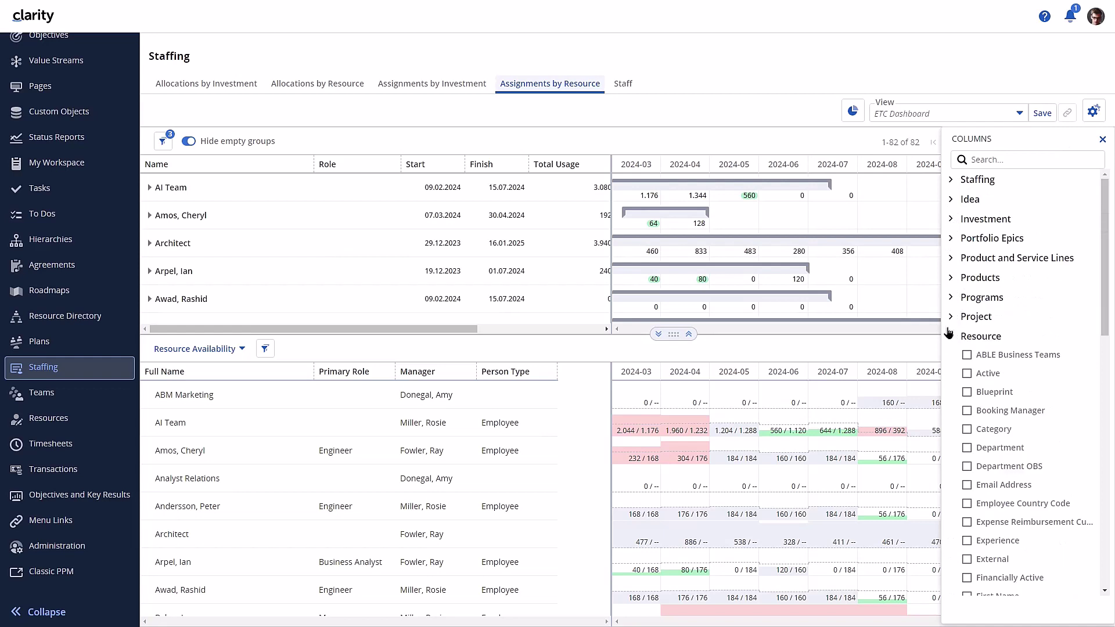
left_click(967, 429)
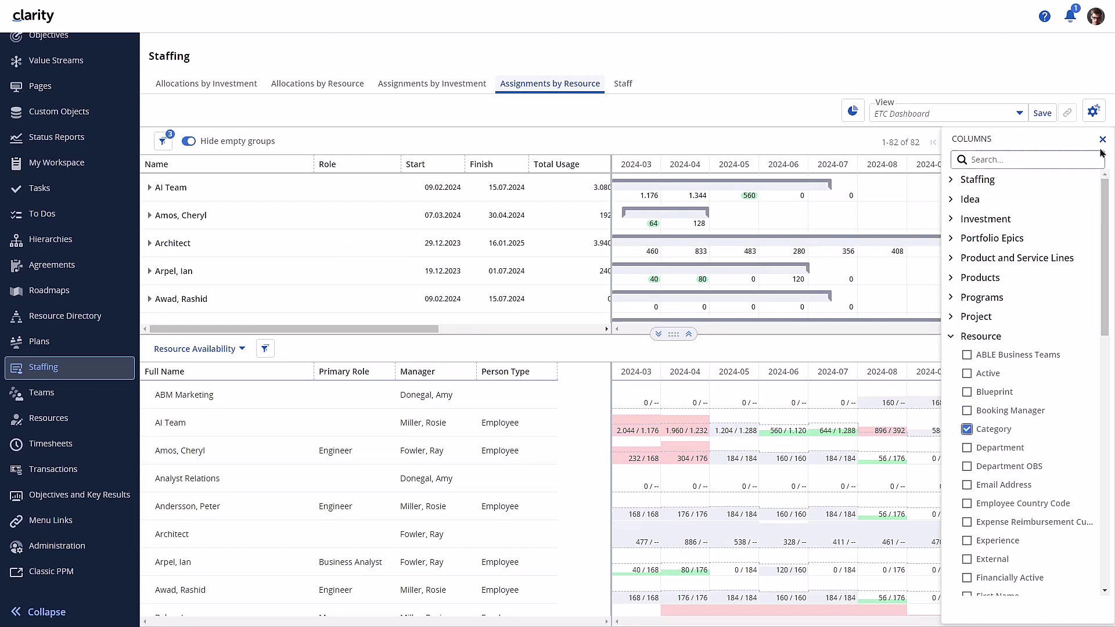
left_click(1102, 140)
left_click_drag(403, 331, 520, 331)
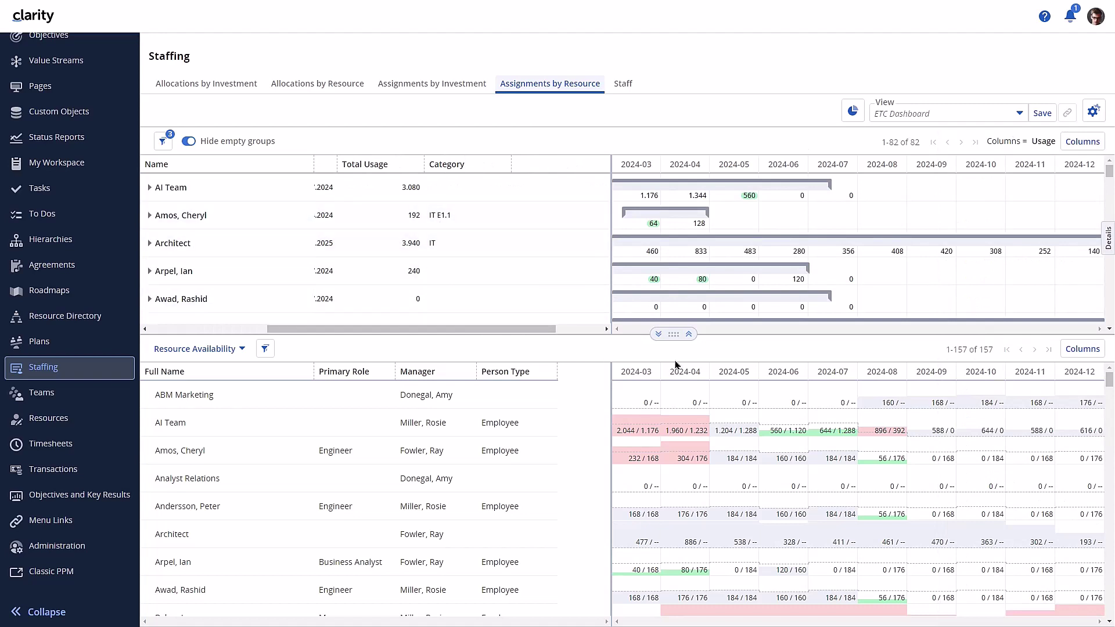
Step: Add the Category column to the Resource Availability grid of the Assignments by Resource view
left_click(1083, 348)
left_click(967, 346)
left_click(1102, 140)
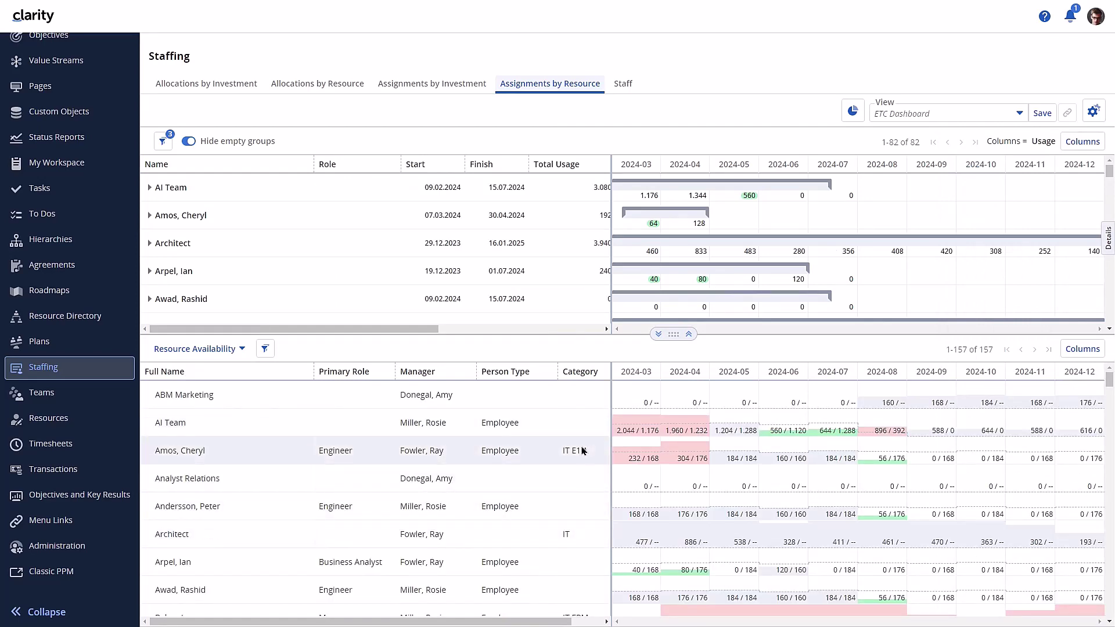
Step: In Staffing's Staff grid, find columns matching "catego" and show the resource Category column between Resource and Booking Status
left_click(623, 83)
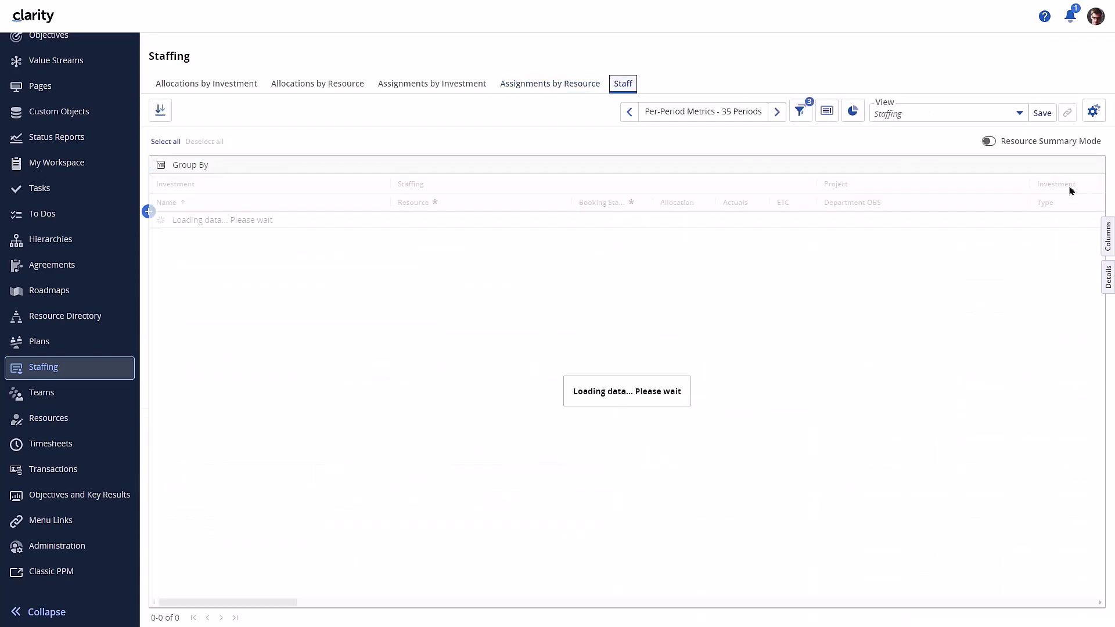
left_click(1106, 233)
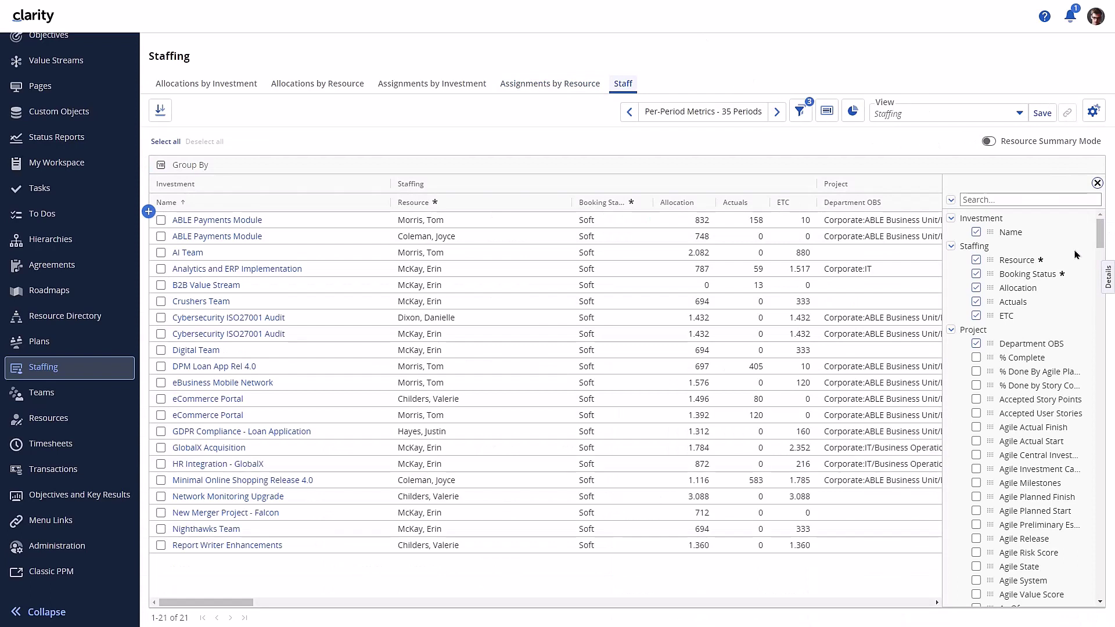
left_click(1046, 200)
type("catego")
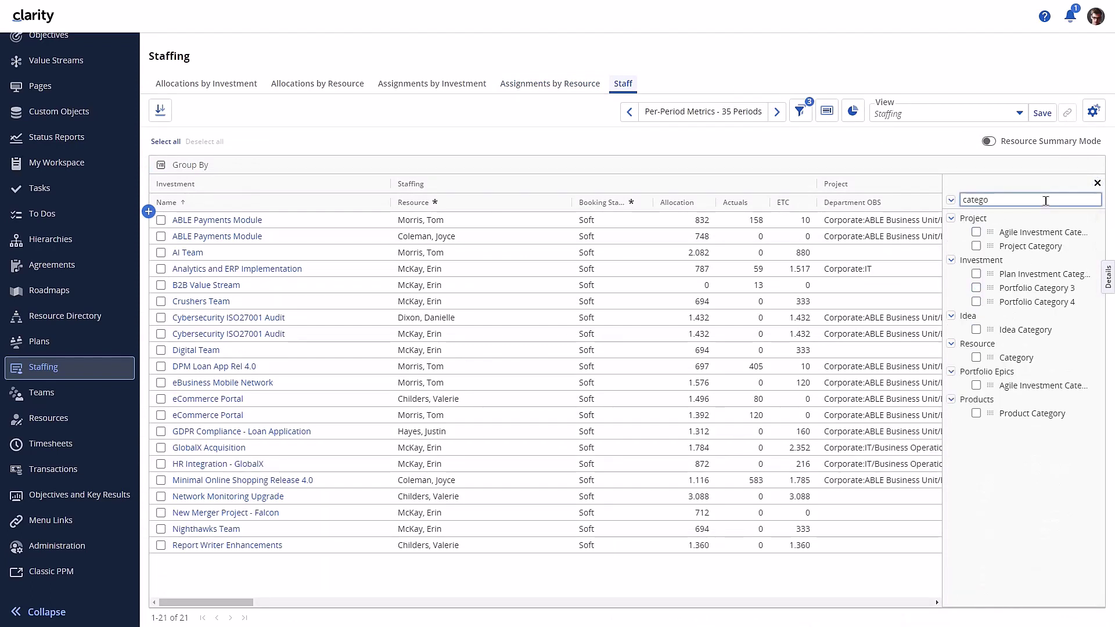
left_click(976, 358)
left_click_drag(995, 360, 602, 270)
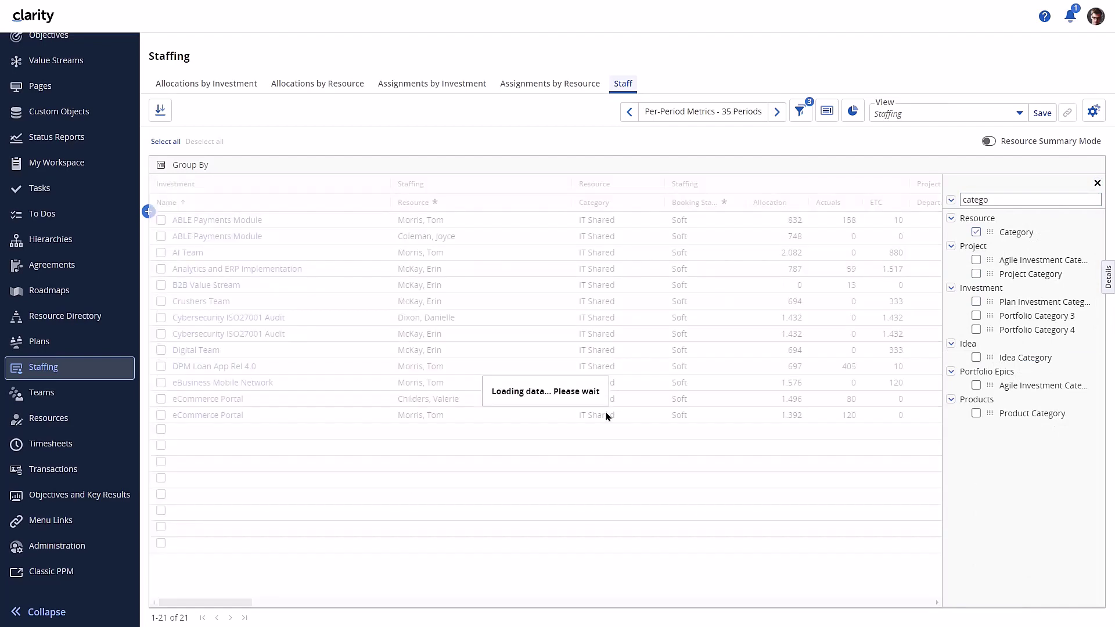
left_click(1097, 183)
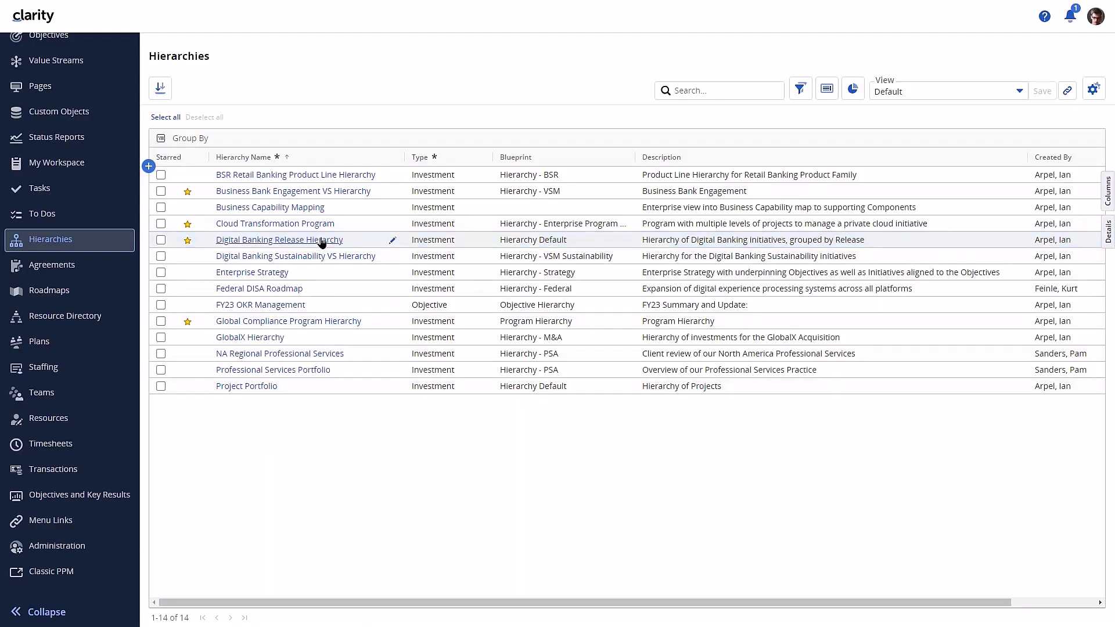
Step: Open the Staff table's configuration on the radar canvas of the Digital Banking Release Hierarchy
left_click(321, 240)
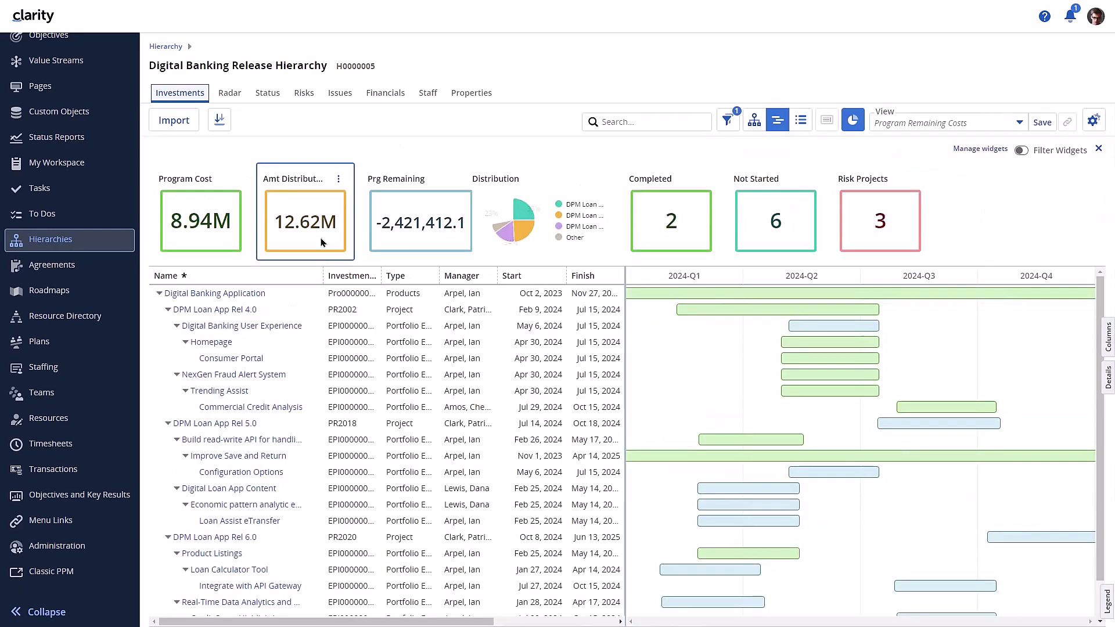
left_click(229, 94)
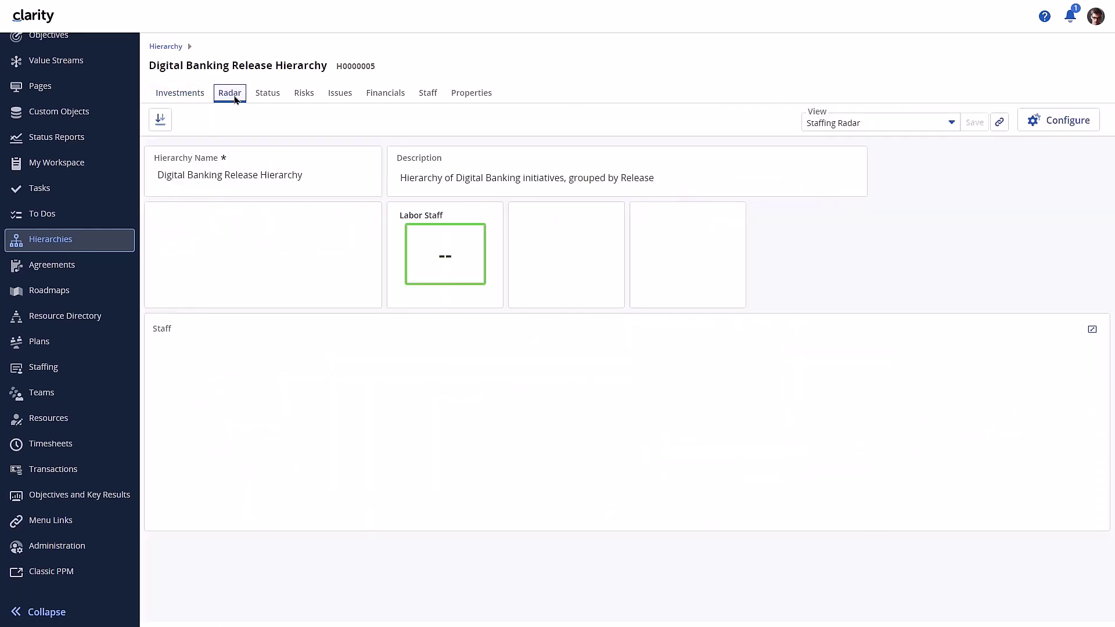
left_click(1058, 120)
left_click(1068, 329)
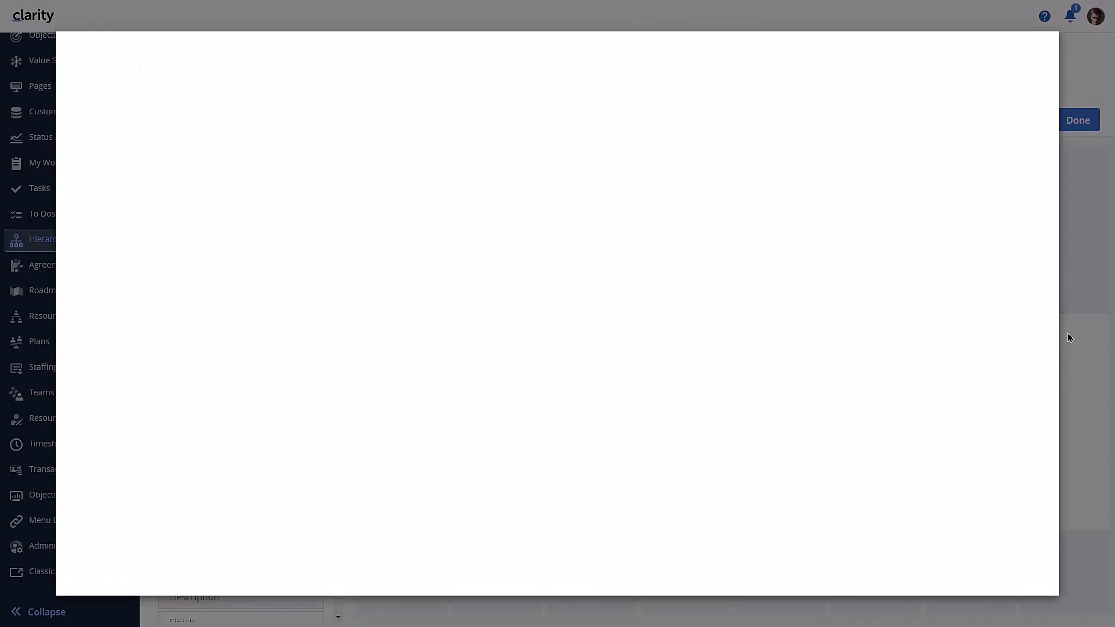
Step: Add the resource columns Category, Financially Active and Input Type Code to the Staff table, narrow Category, and finish configuring the canvas
left_click(657, 255)
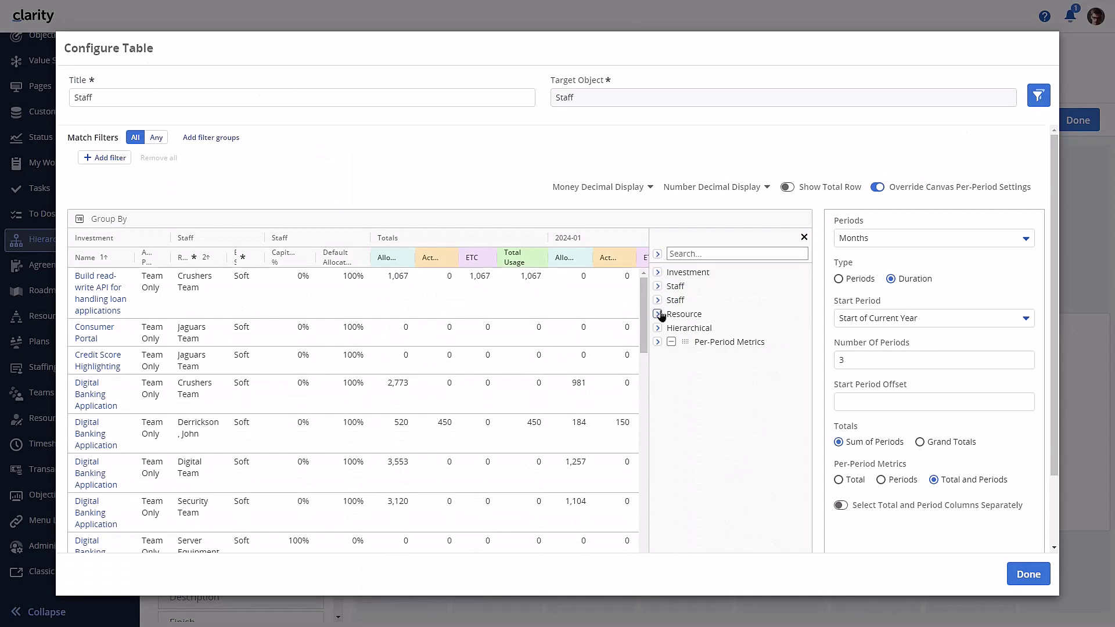
left_click(657, 313)
left_click(683, 384)
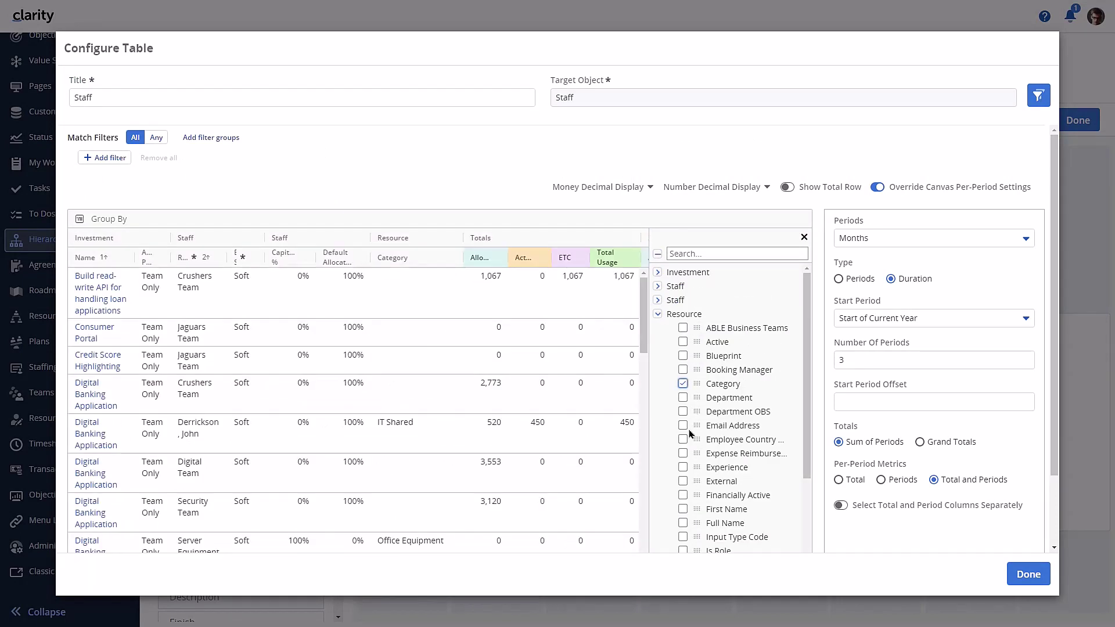
left_click(683, 495)
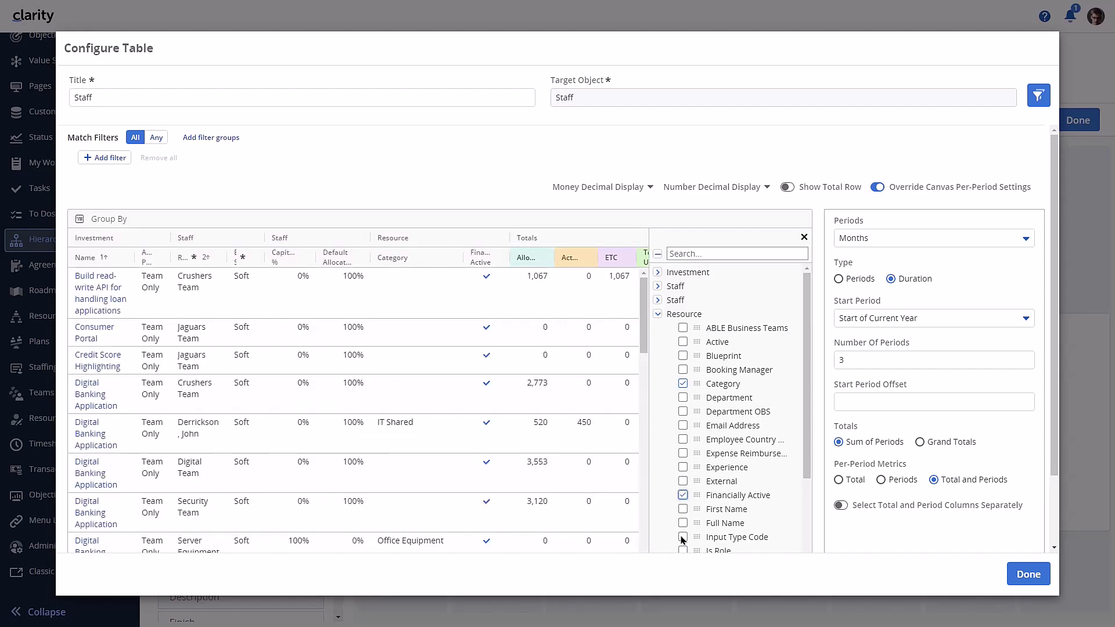
left_click(683, 537)
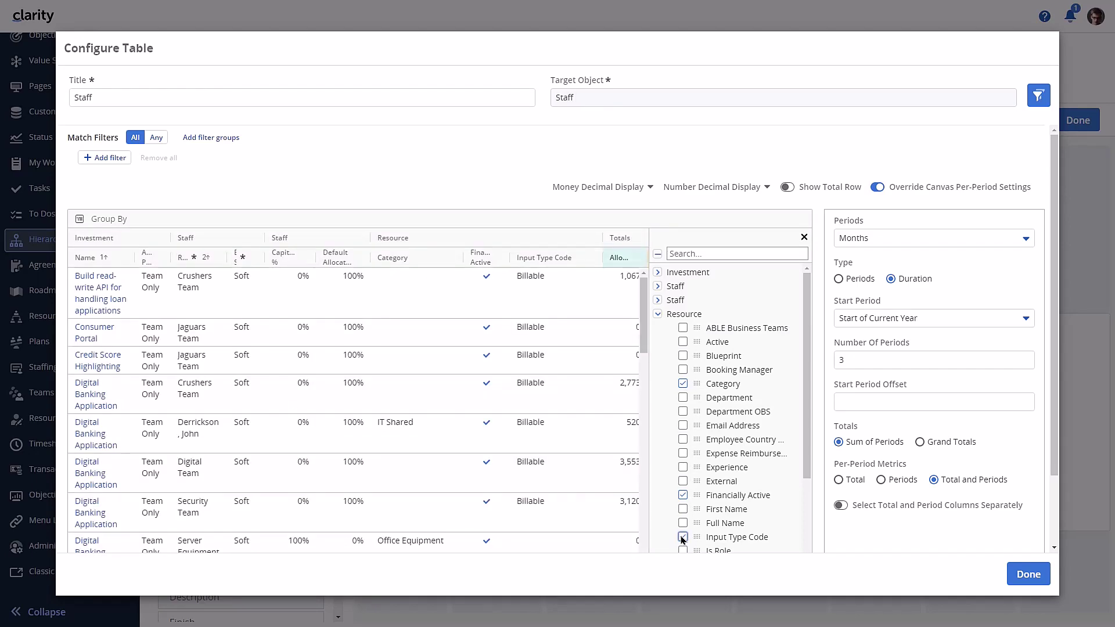
left_click_drag(460, 263, 421, 262)
left_click(804, 237)
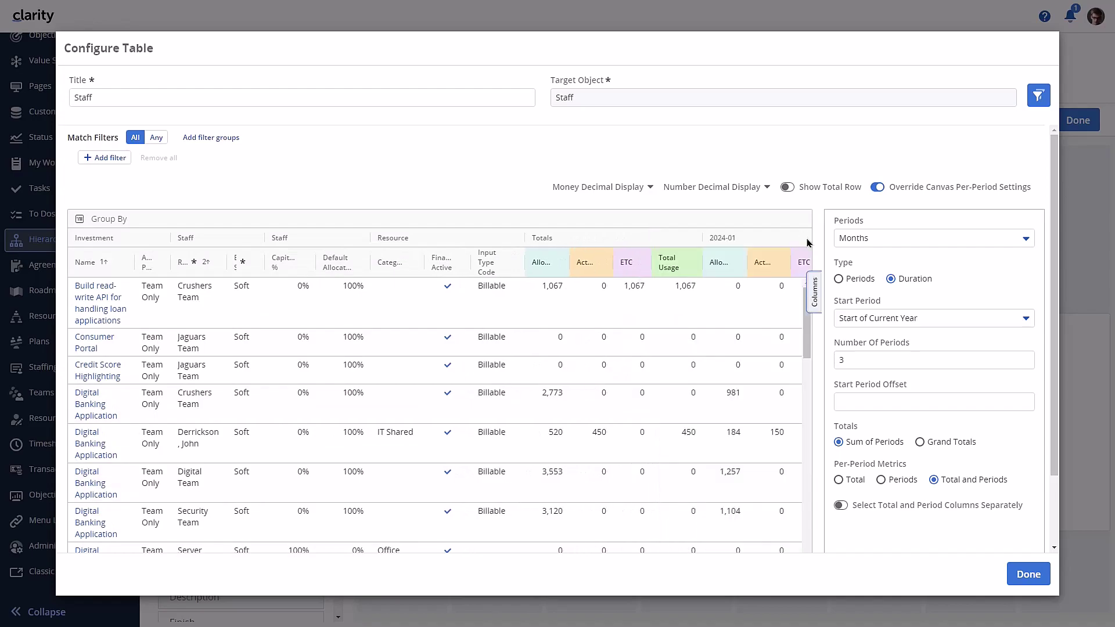
left_click(1022, 575)
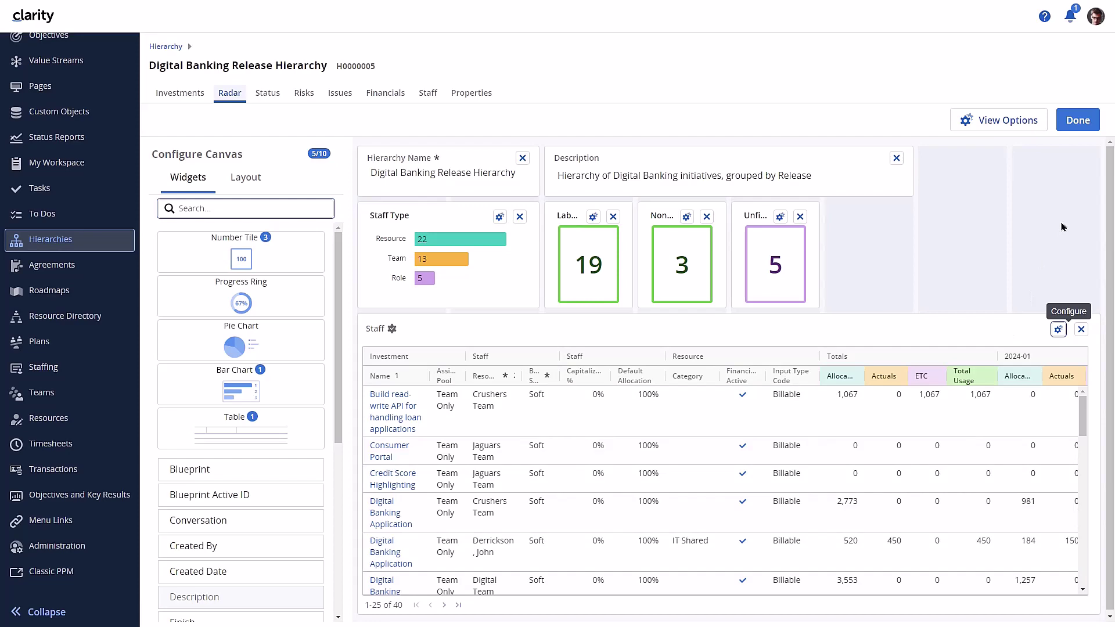
left_click(1074, 125)
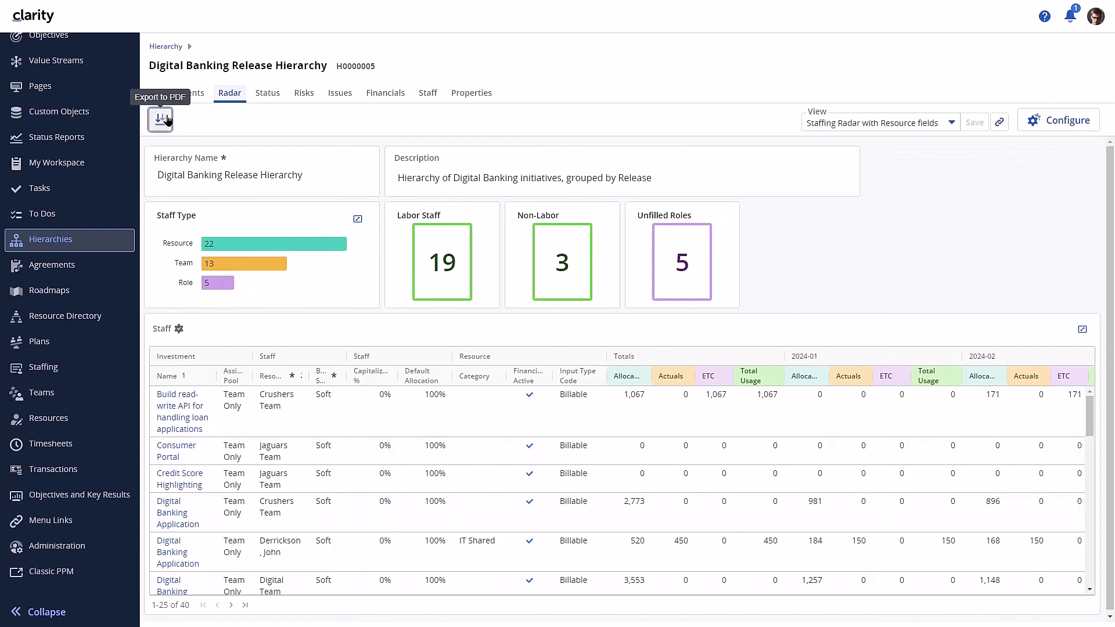
Step: Export the hierarchy's radar to PDF in A4 size with Landscape orientation and download it
left_click(160, 120)
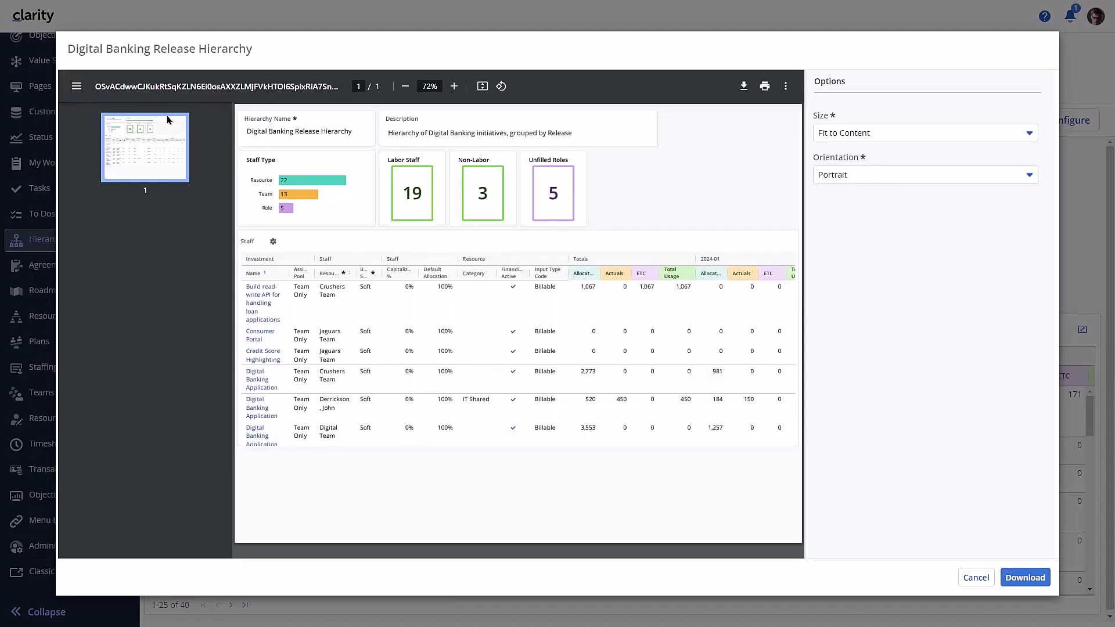
left_click(843, 175)
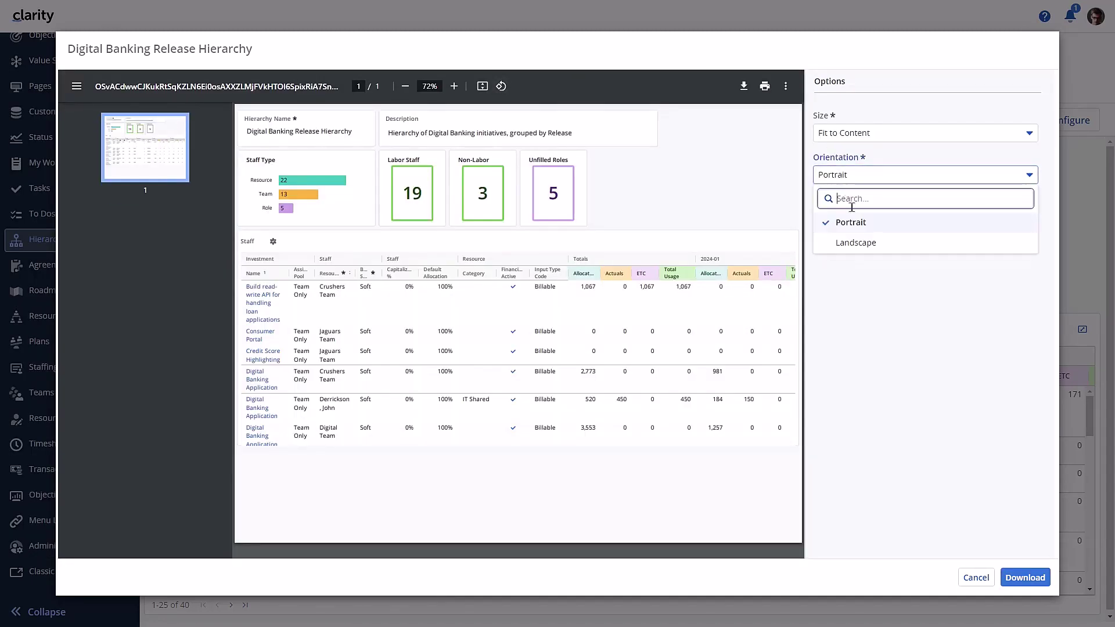
left_click(855, 242)
left_click(853, 137)
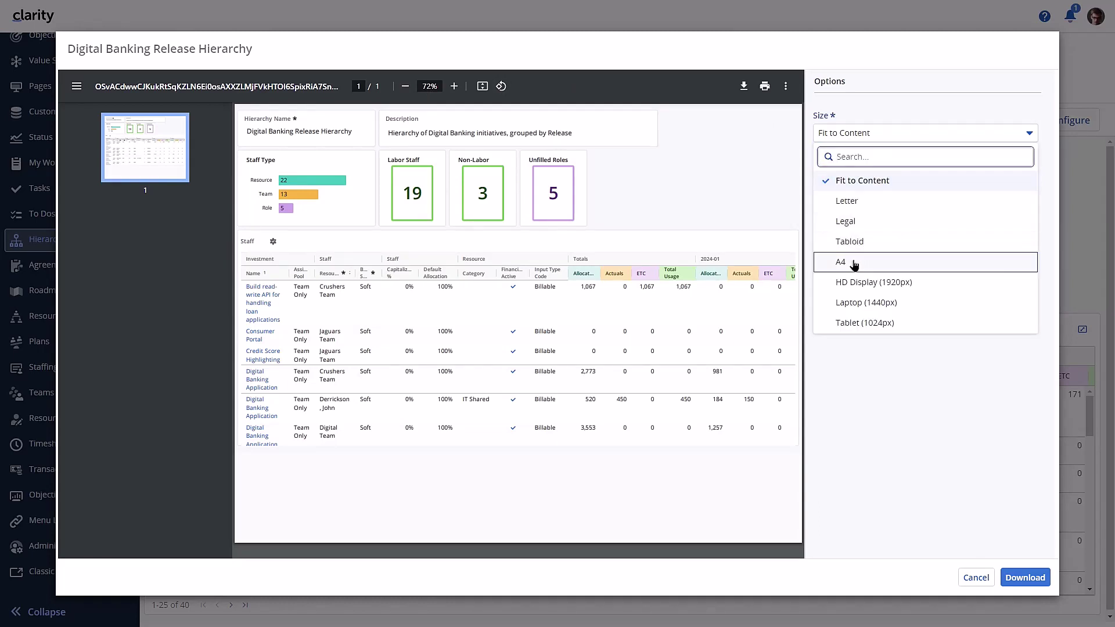
left_click(854, 263)
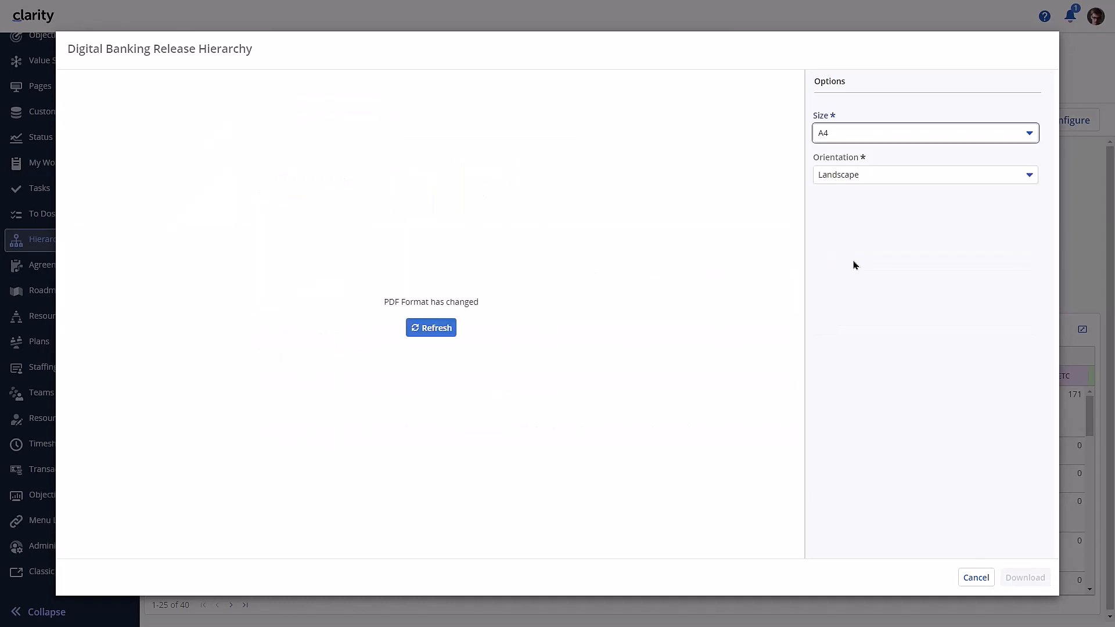
left_click(426, 335)
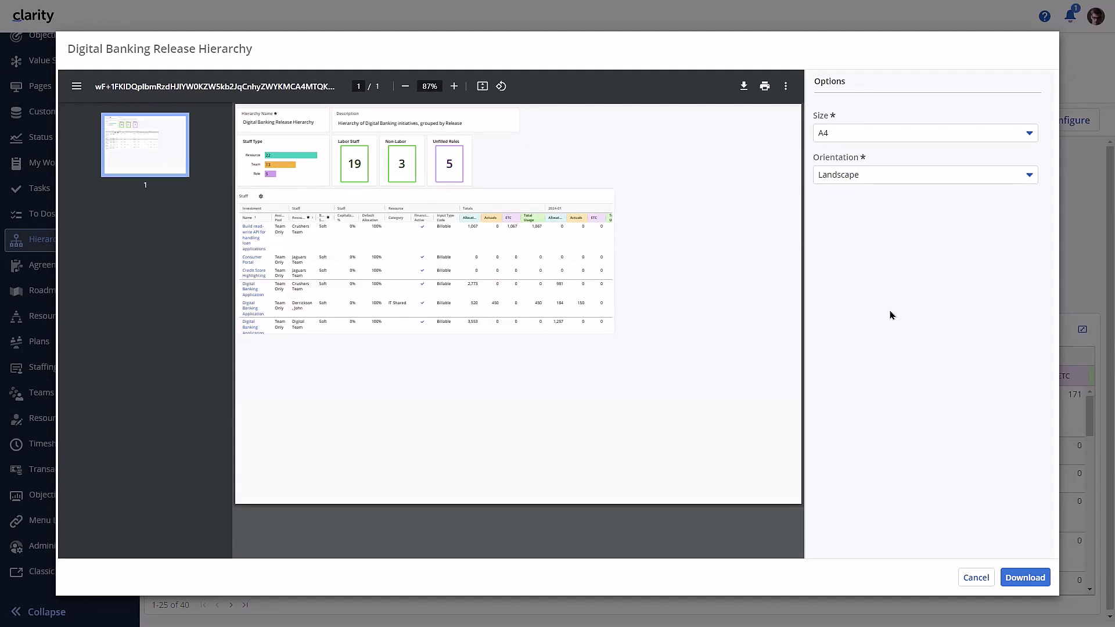
left_click(1026, 577)
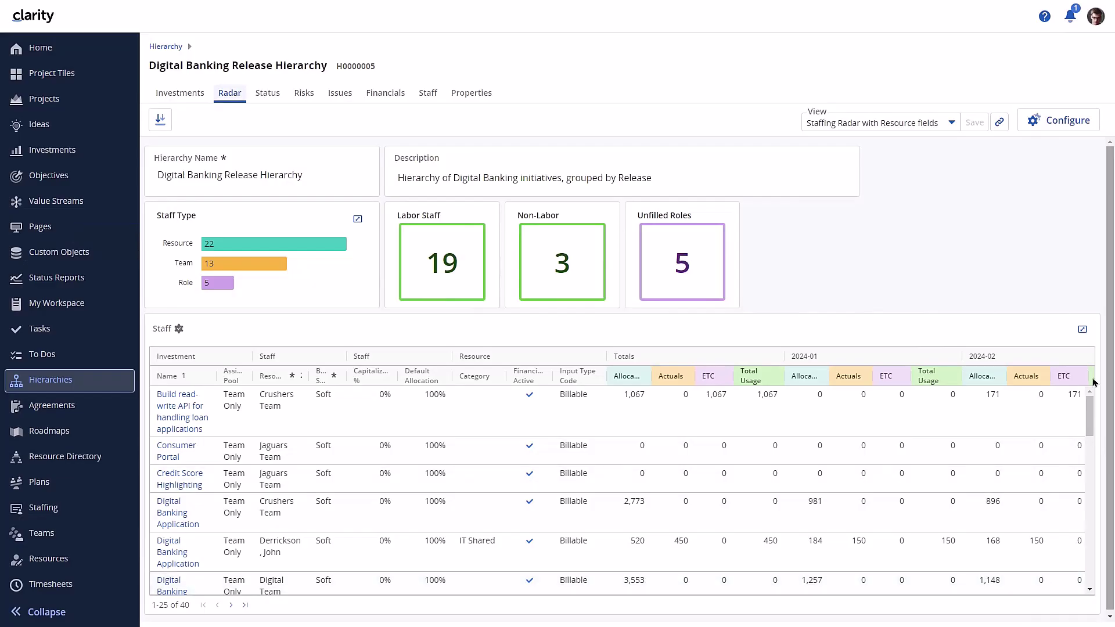
Step: Open the Digital Banking User Experience project from its UX role row in the radar's Staff table
left_click_drag(1092, 409, 1092, 485)
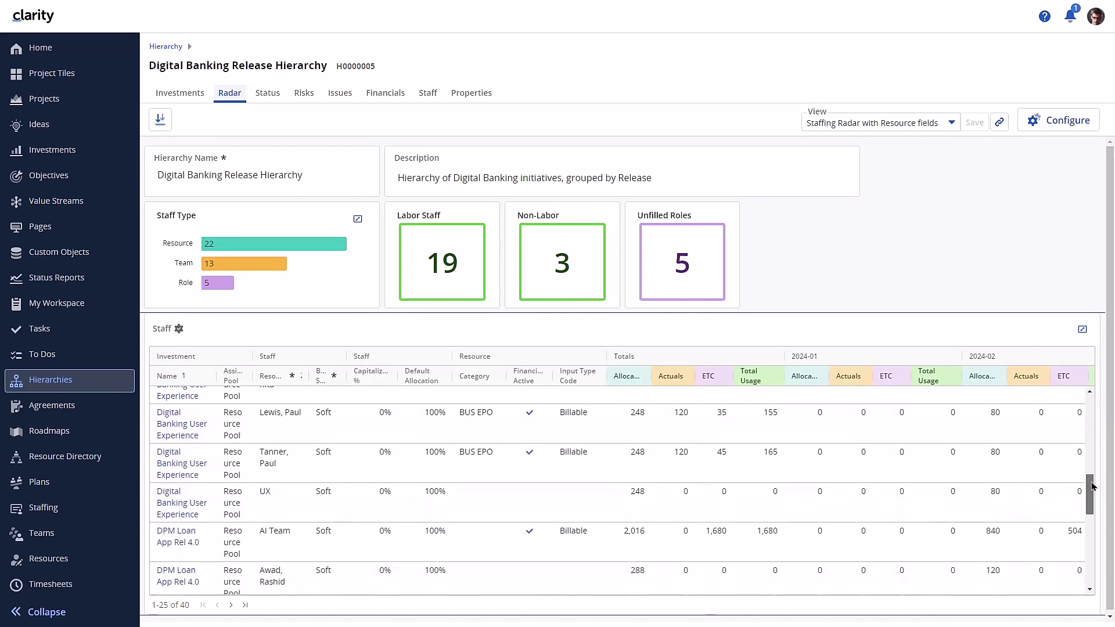
left_click(176, 504)
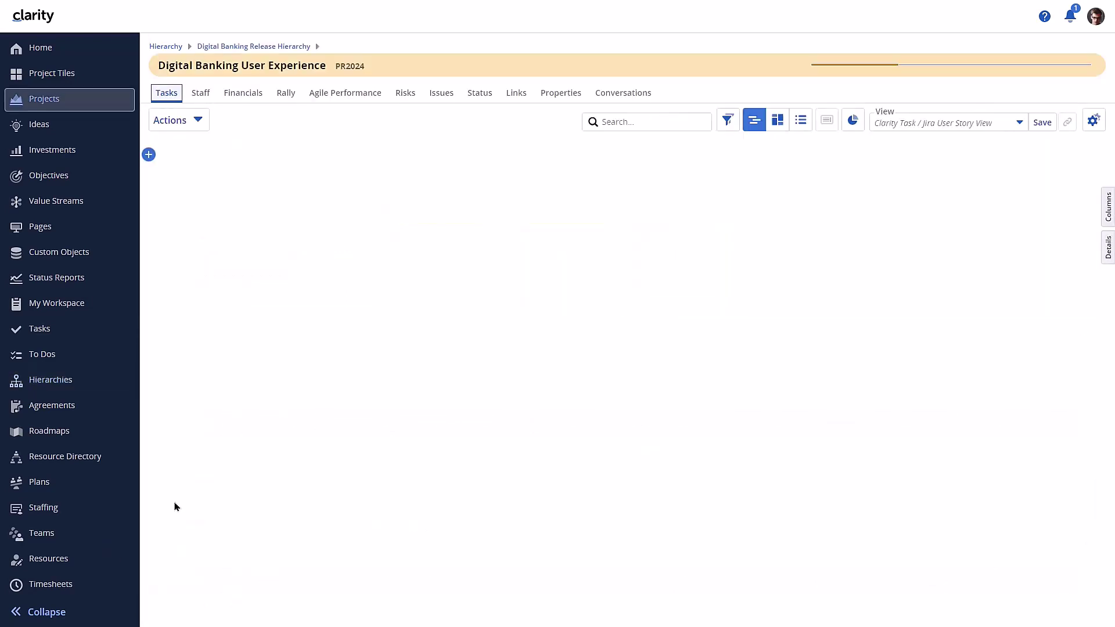
Step: Open the status report of the Digital Banking User Experience project and check the list of its saved views
left_click(476, 98)
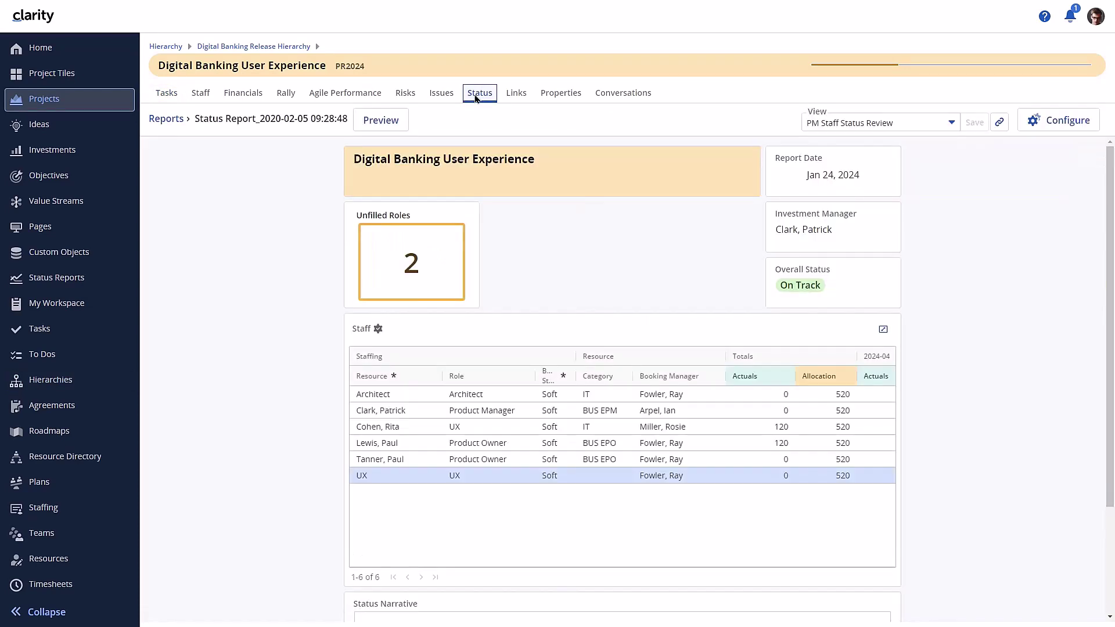
left_click(952, 123)
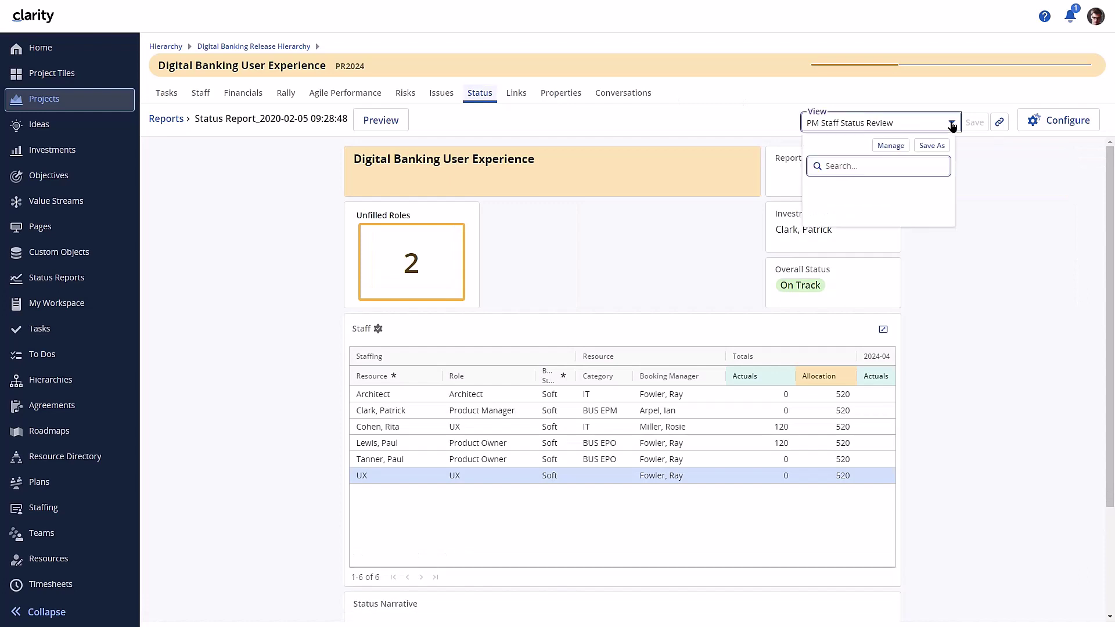
left_click(908, 146)
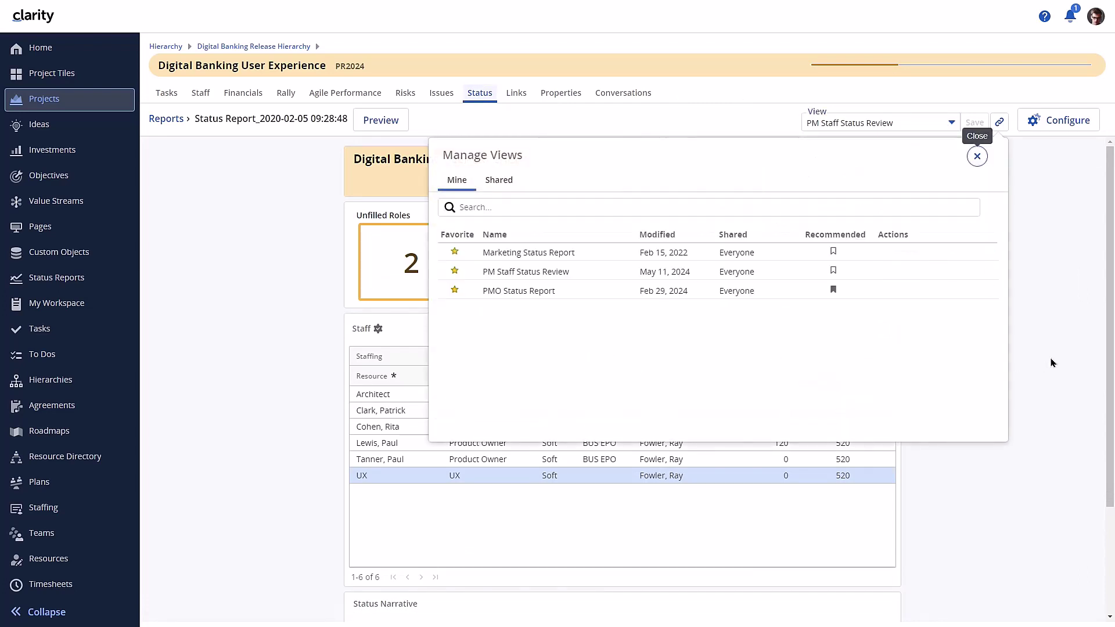
key("Escape")
Step: Add a bar chart widget beside Unfilled Roles on the status report canvas, with Staff as its target object
left_click(1043, 127)
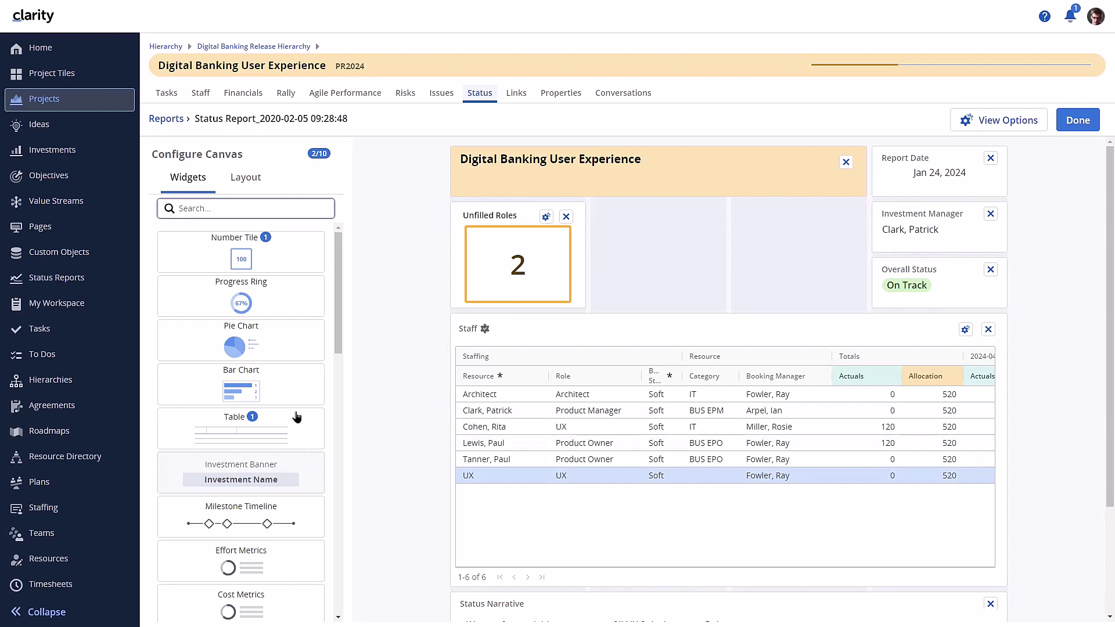
left_click_drag(449, 314, 631, 244)
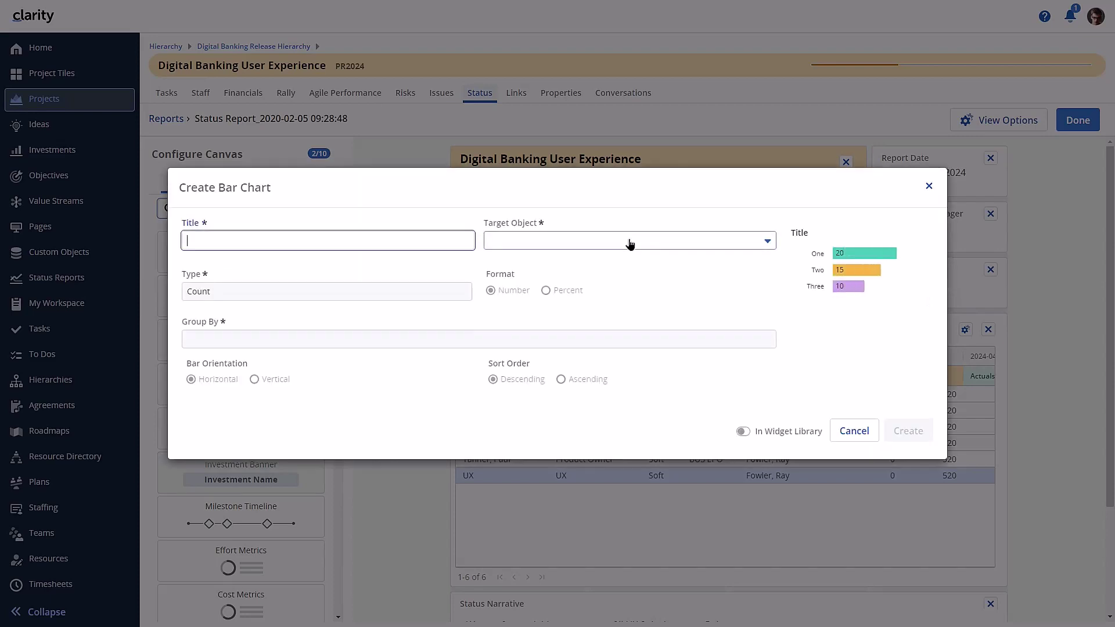
left_click(622, 246)
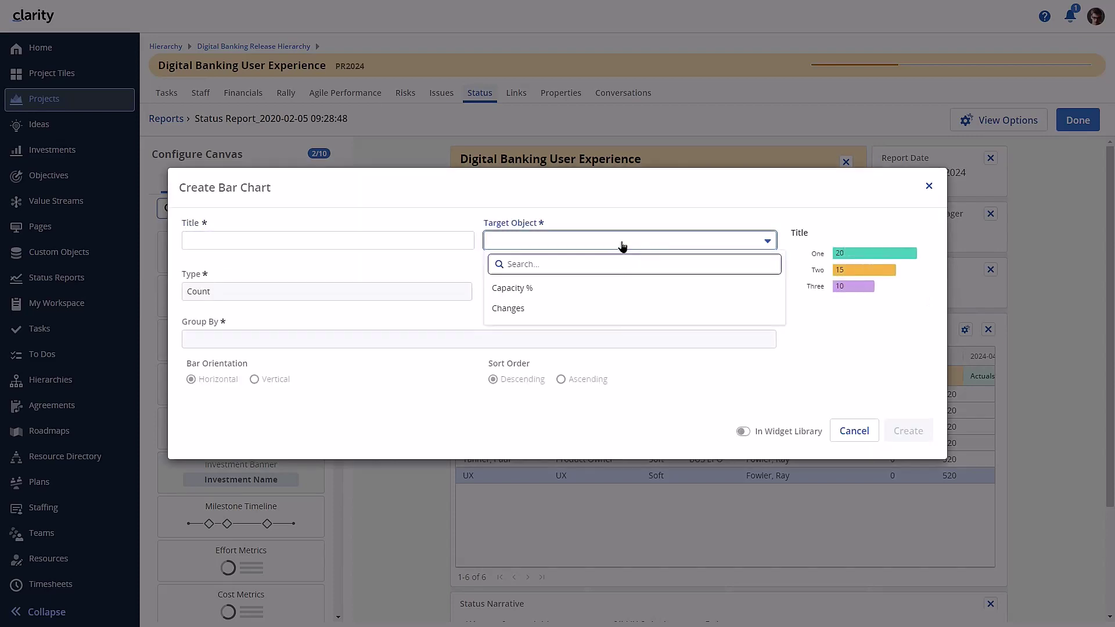
type("staff")
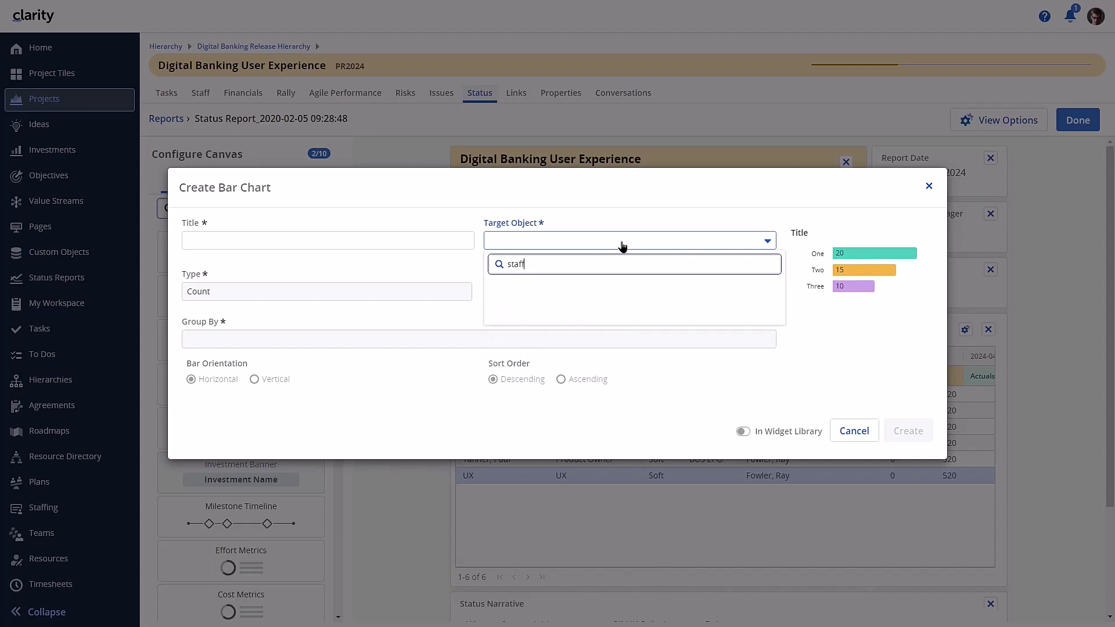
left_click(501, 287)
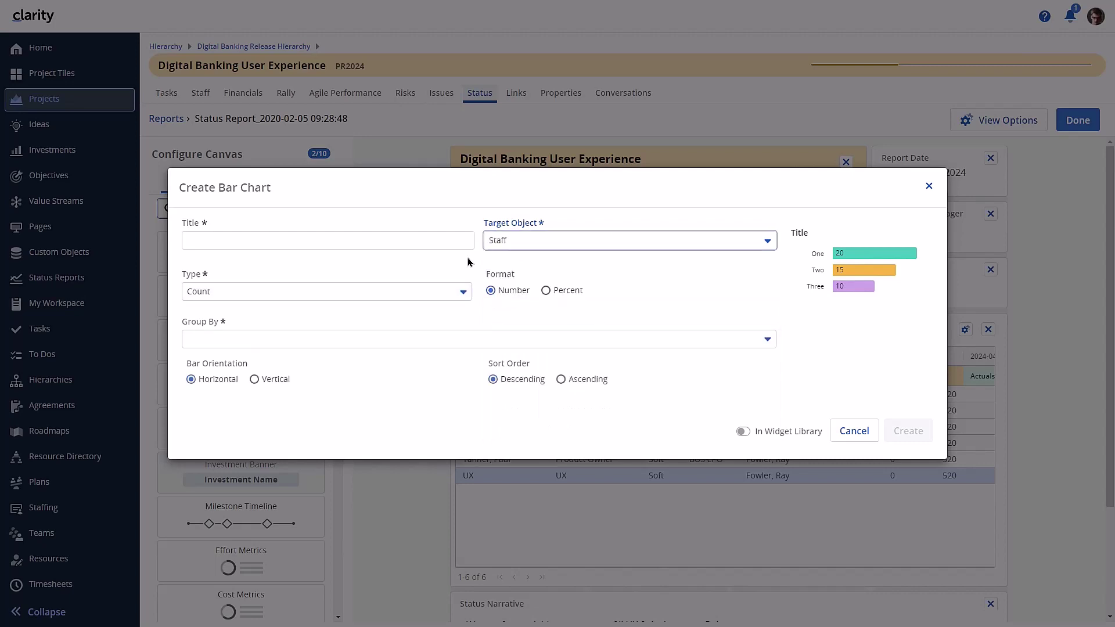
Step: Title the bar chart "By Category", group it by the resource attribute Category, and create it
left_click(442, 204)
type("By Category")
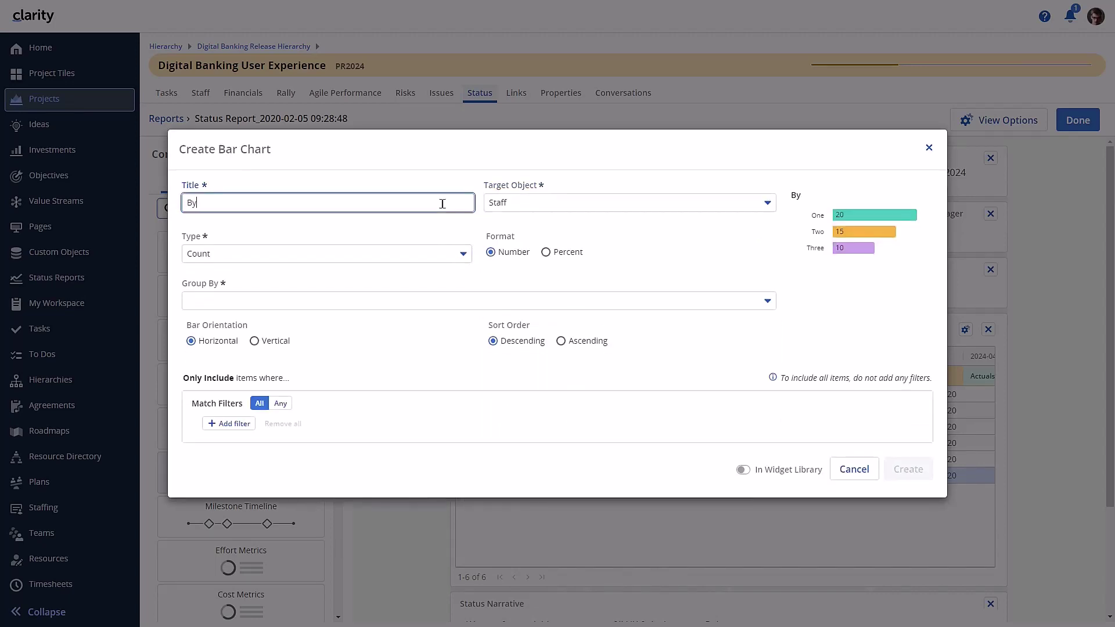
left_click(363, 301)
scroll(369, 434, "down", 3)
scroll(369, 433, "down", 10)
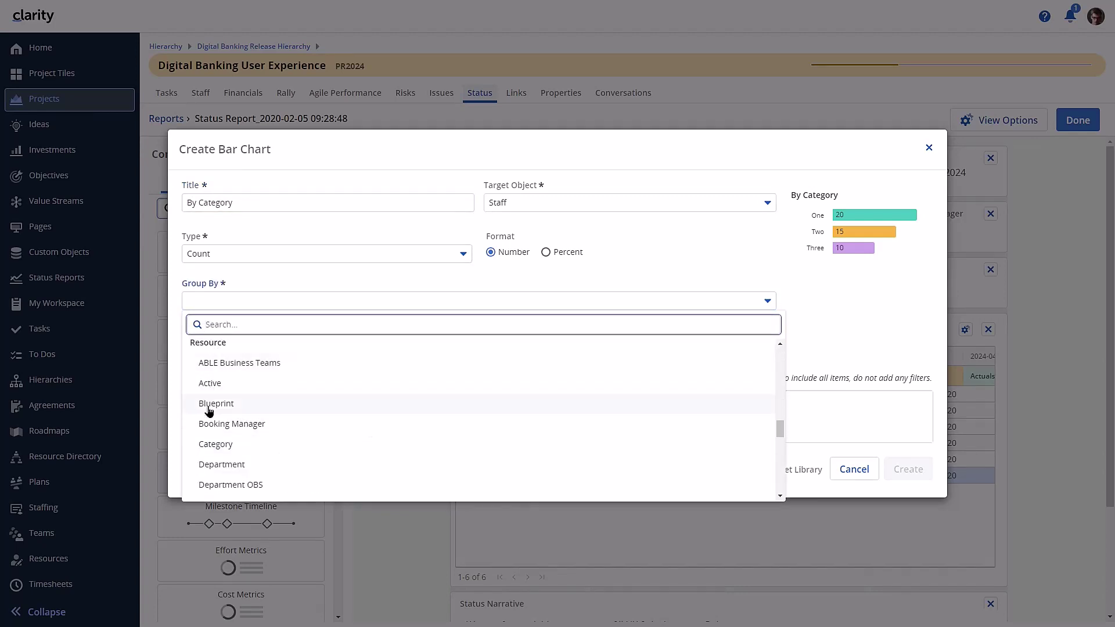
left_click(215, 444)
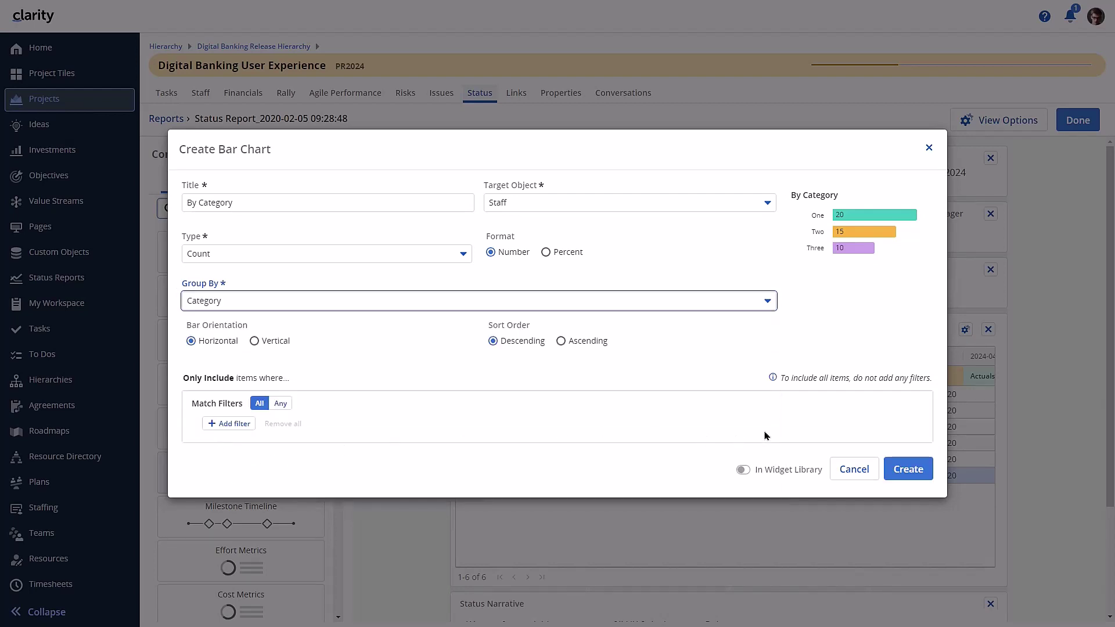
left_click(896, 469)
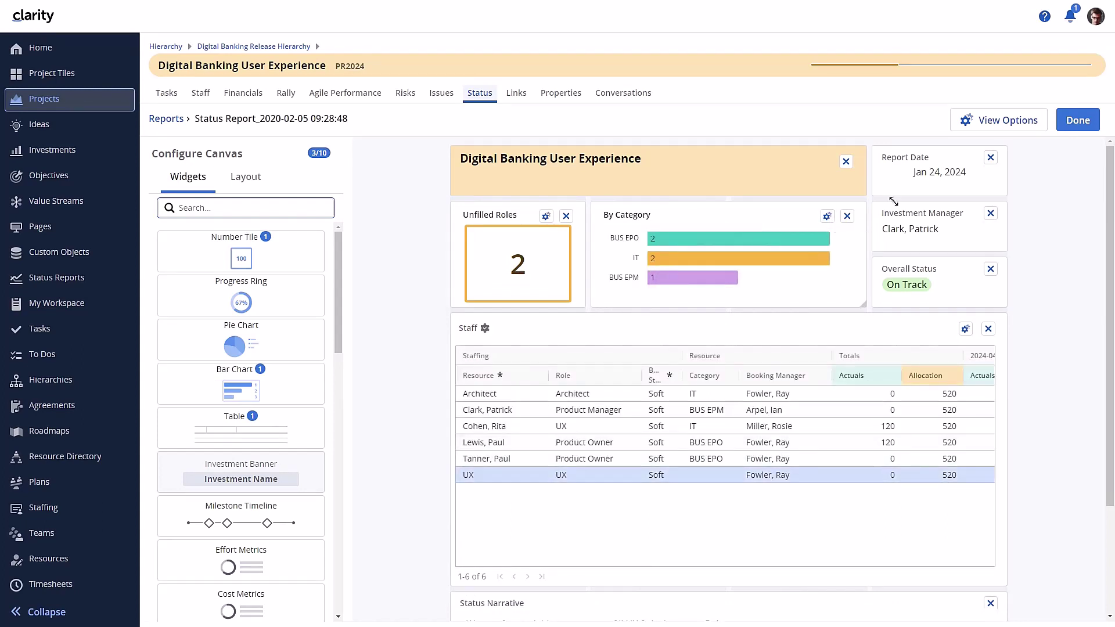
Step: Finish configuring the canvas and inspect the By Category chart in its expanded view
left_click(1070, 122)
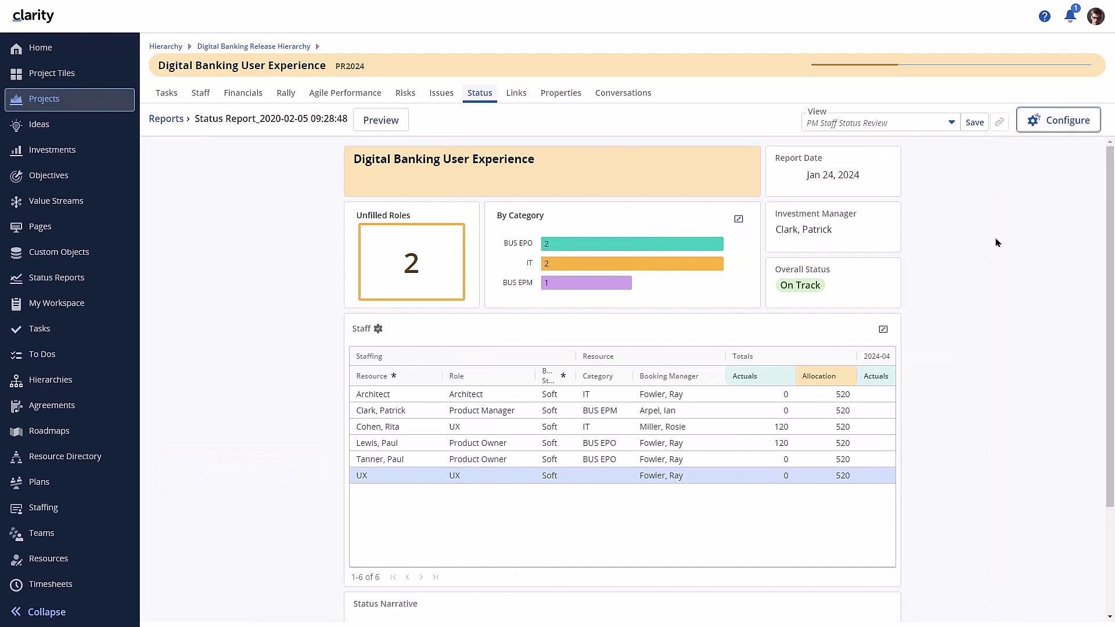
left_click(739, 219)
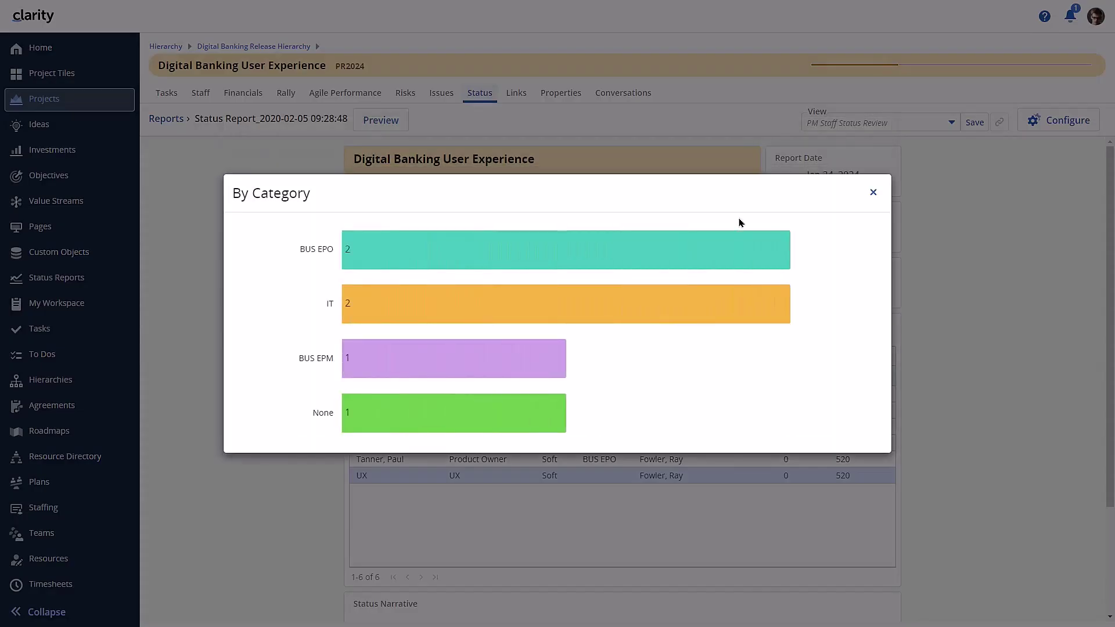
left_click(872, 192)
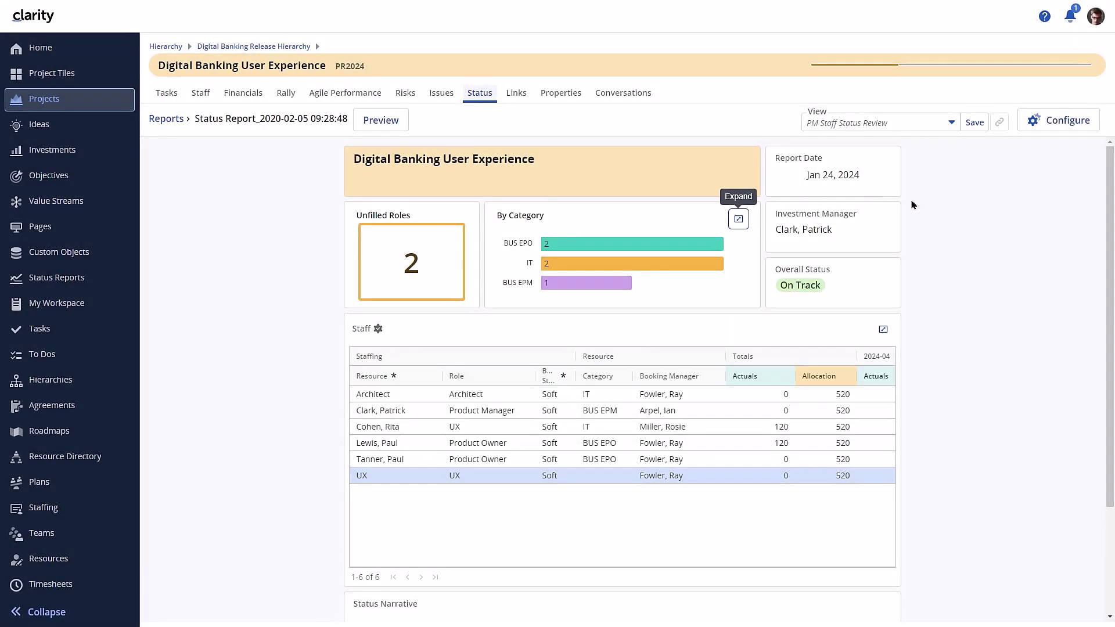
Step: Save the report layout as a new view named "PM Staff Status Review with Category Widget"
left_click(951, 123)
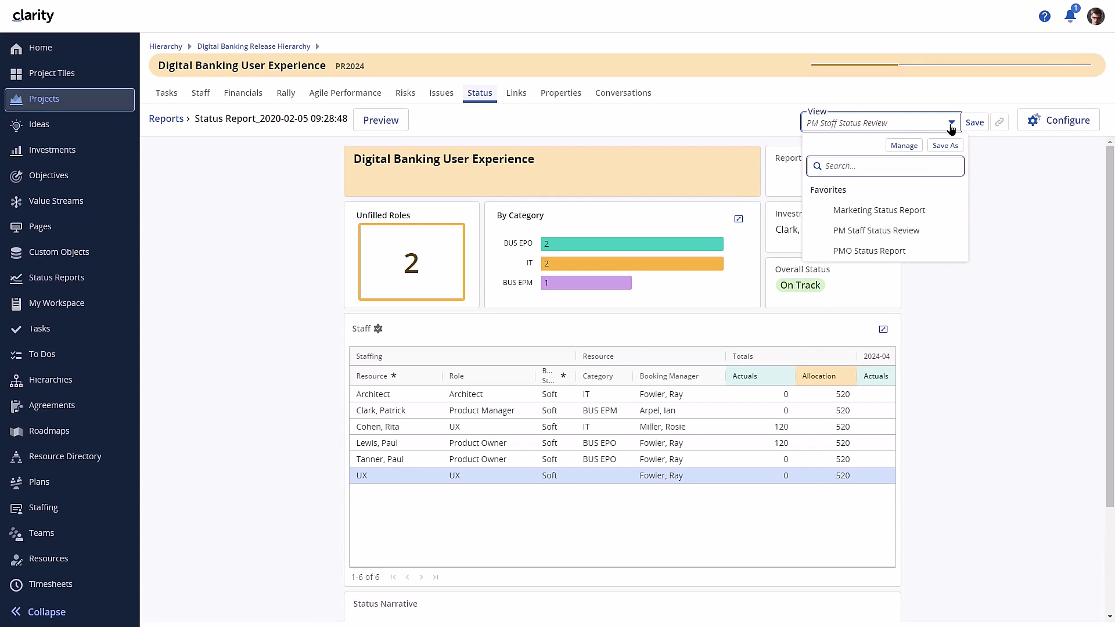
left_click(944, 145)
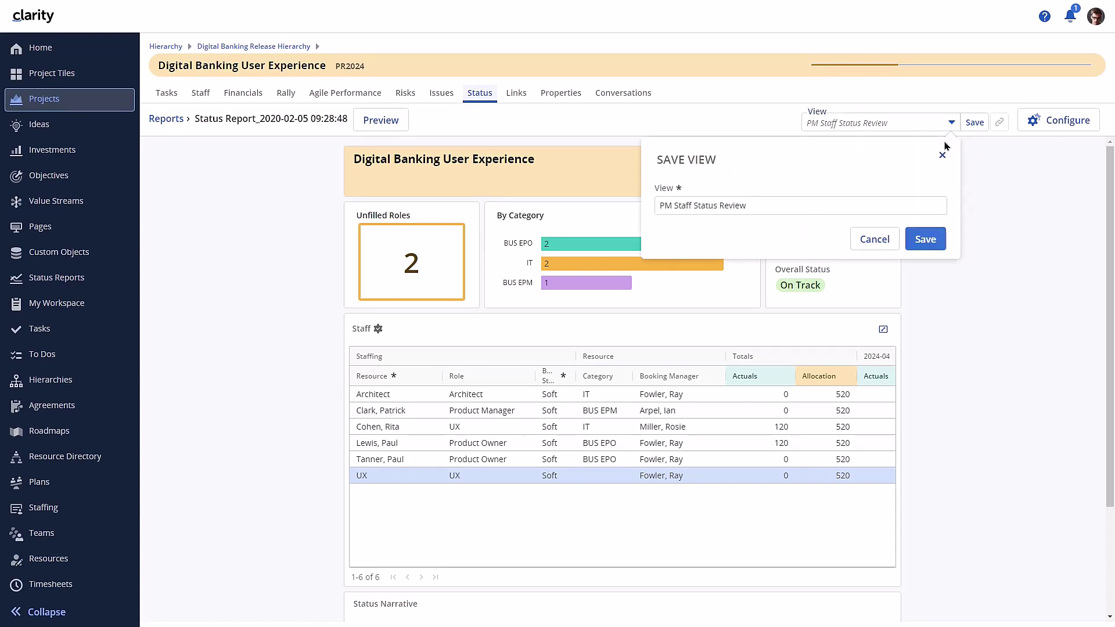
left_click(758, 205)
type("with Cate")
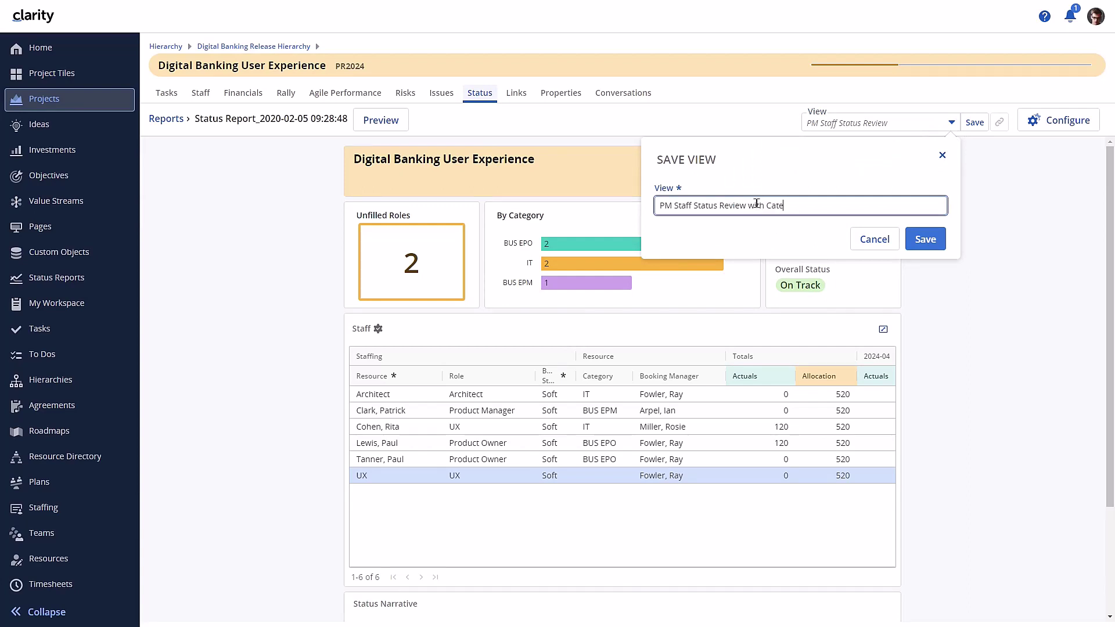
type("gory Widget")
left_click(919, 238)
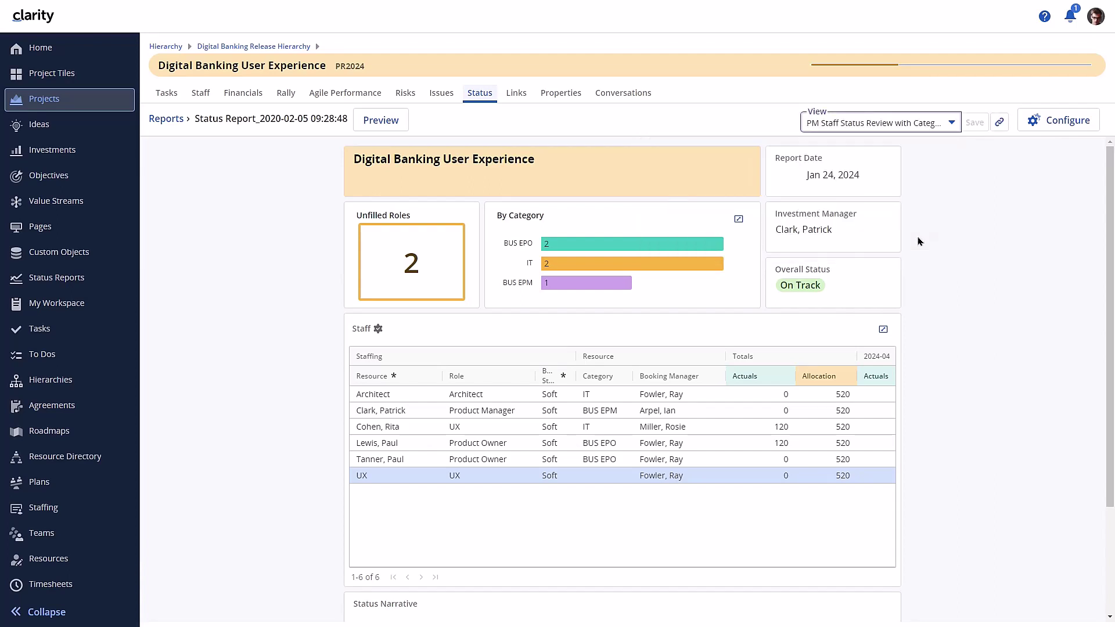
Step: Open the sharing settings of the PM Staff Status Review with Category Widget view and choose Specific Groups
left_click(953, 127)
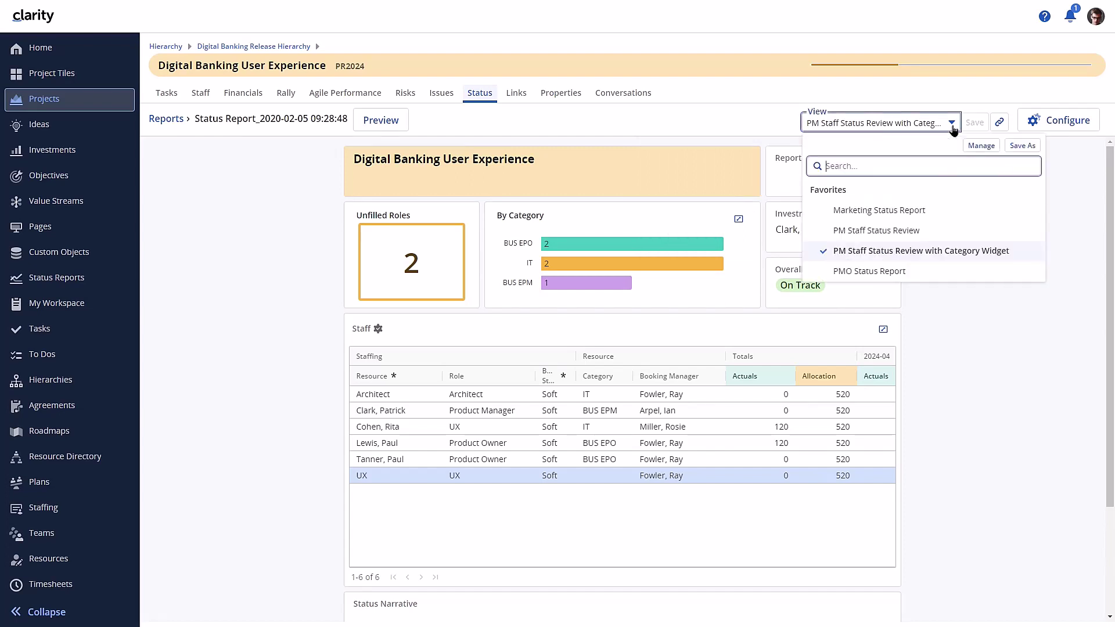
left_click(977, 146)
mouse_move(597, 291)
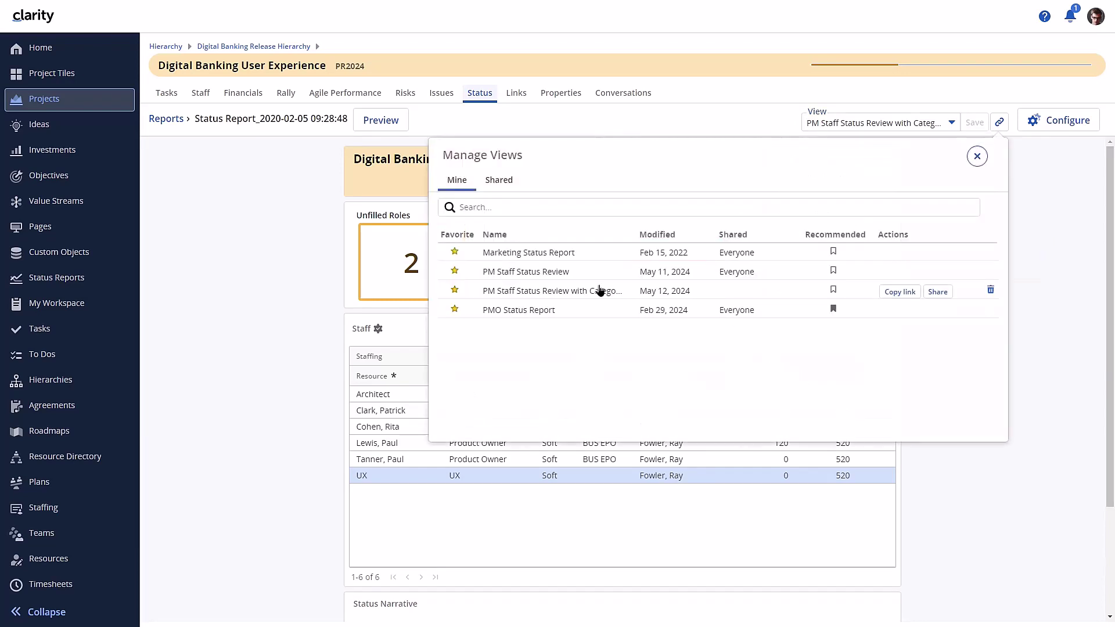
left_click(740, 291)
left_click(937, 291)
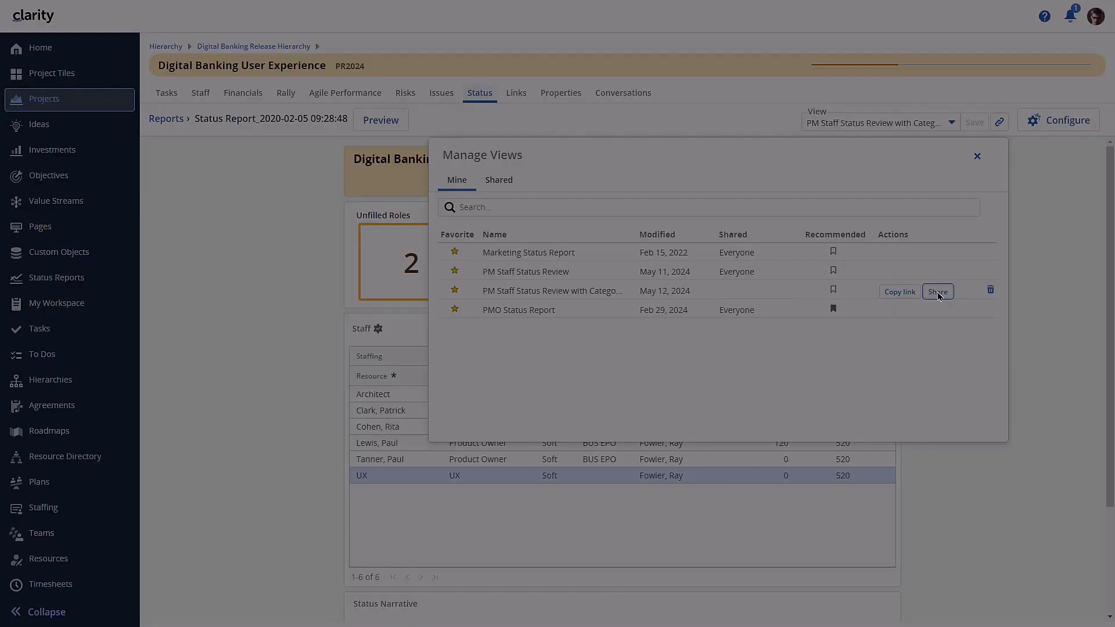
left_click(383, 281)
Step: Share the view with the PMO Portfolio Manager group and finish managing views
left_click(252, 302)
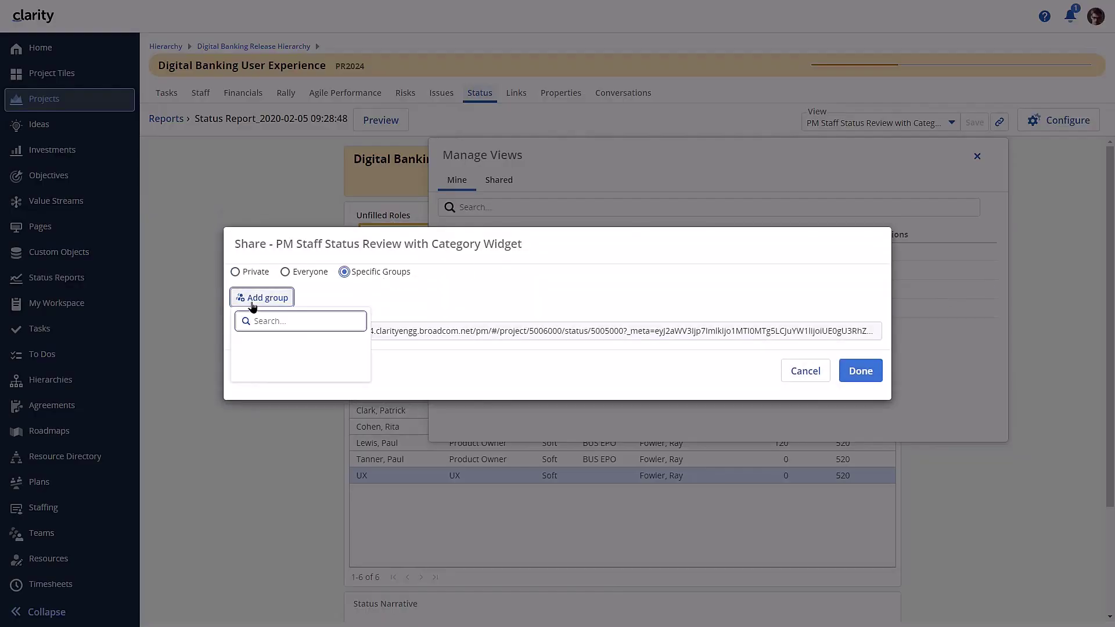
type("pmo")
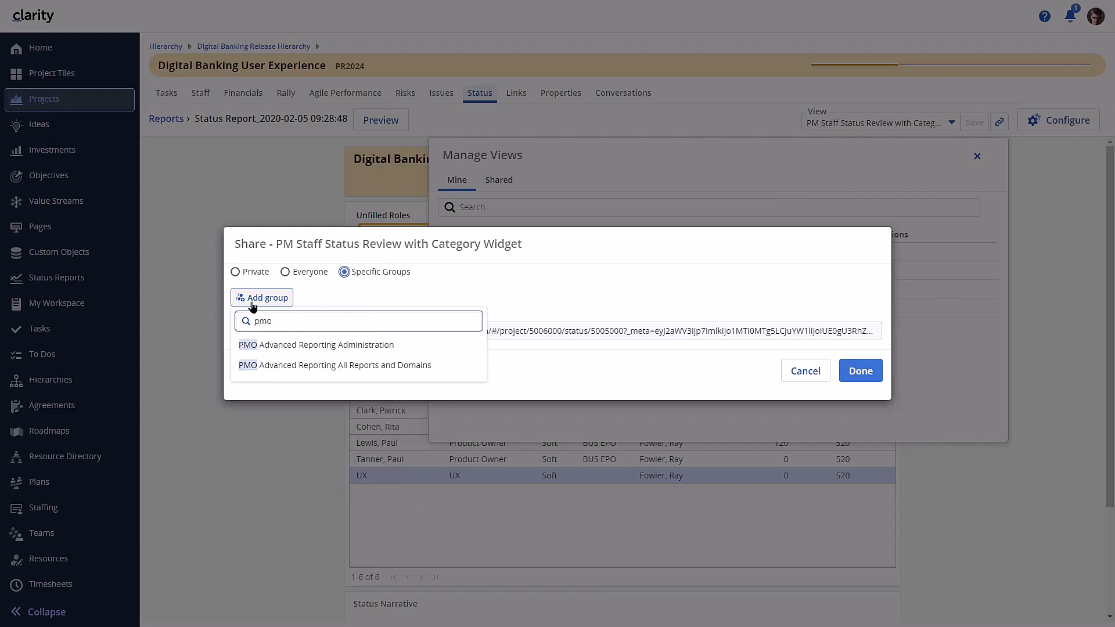
scroll(298, 388, "down", 1)
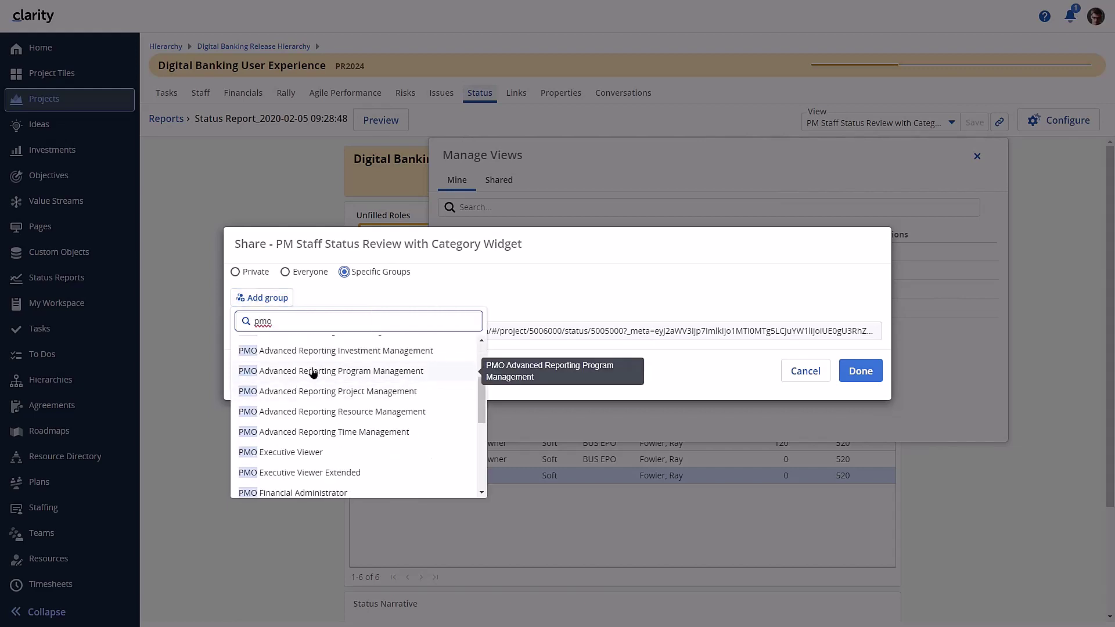
scroll(313, 372, "down", 3)
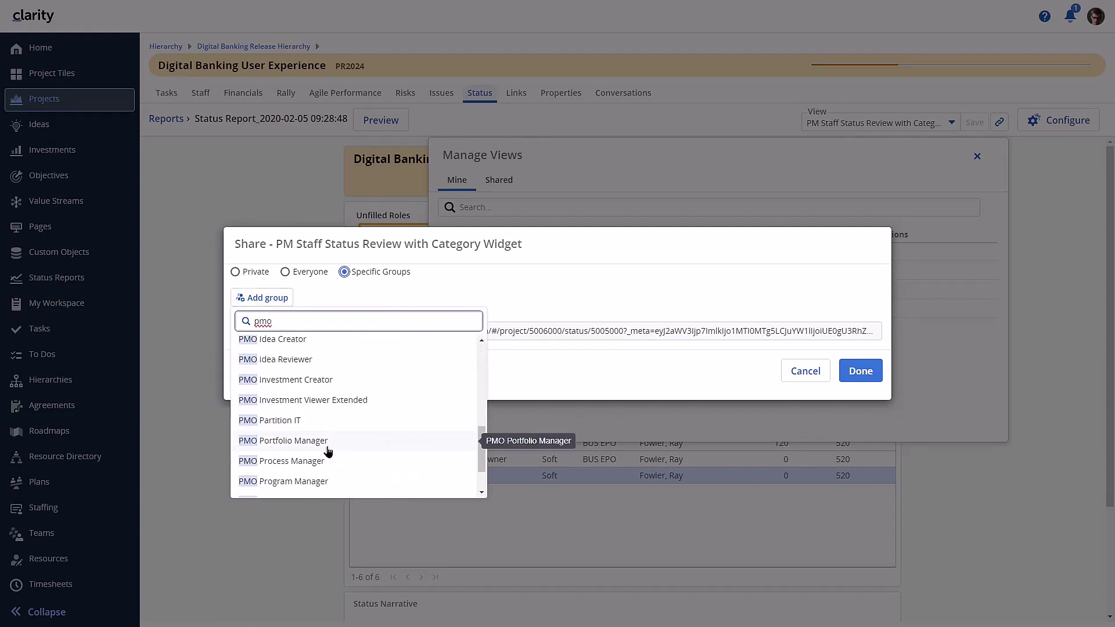
left_click(328, 452)
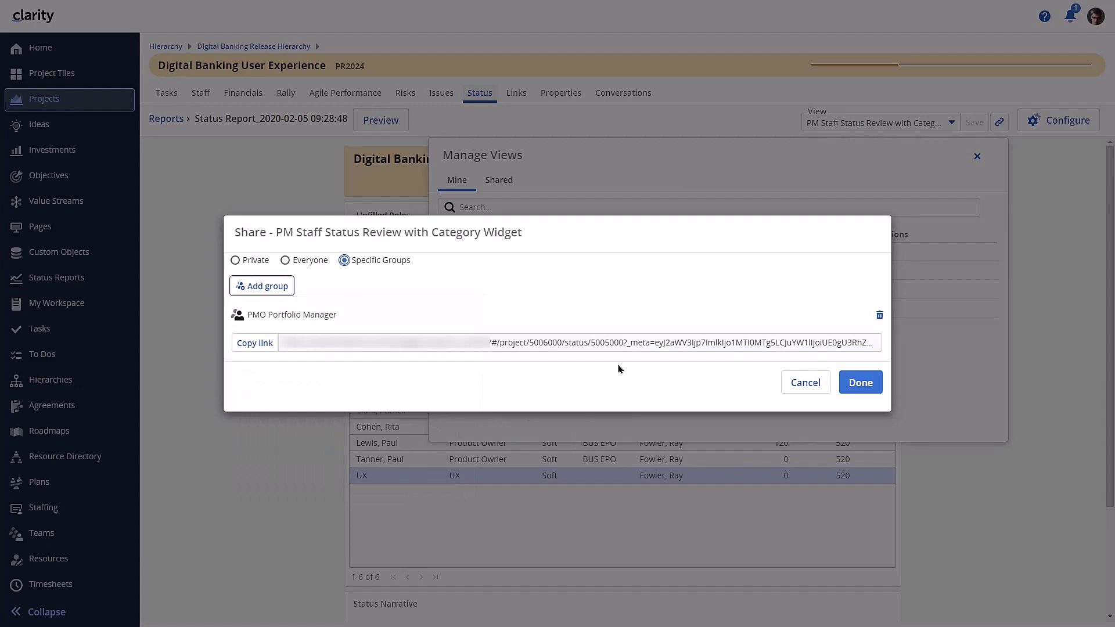
left_click(858, 384)
left_click(791, 292)
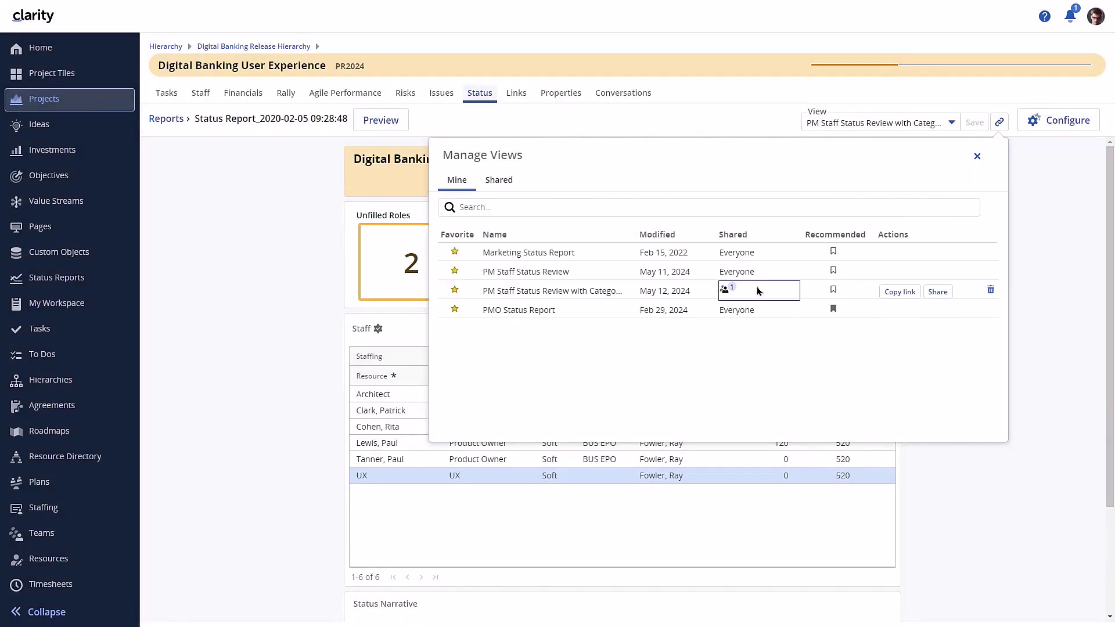
left_click(977, 156)
Step: Preview the status report as a PDF, set its orientation to Portrait, and refresh the preview
left_click(405, 128)
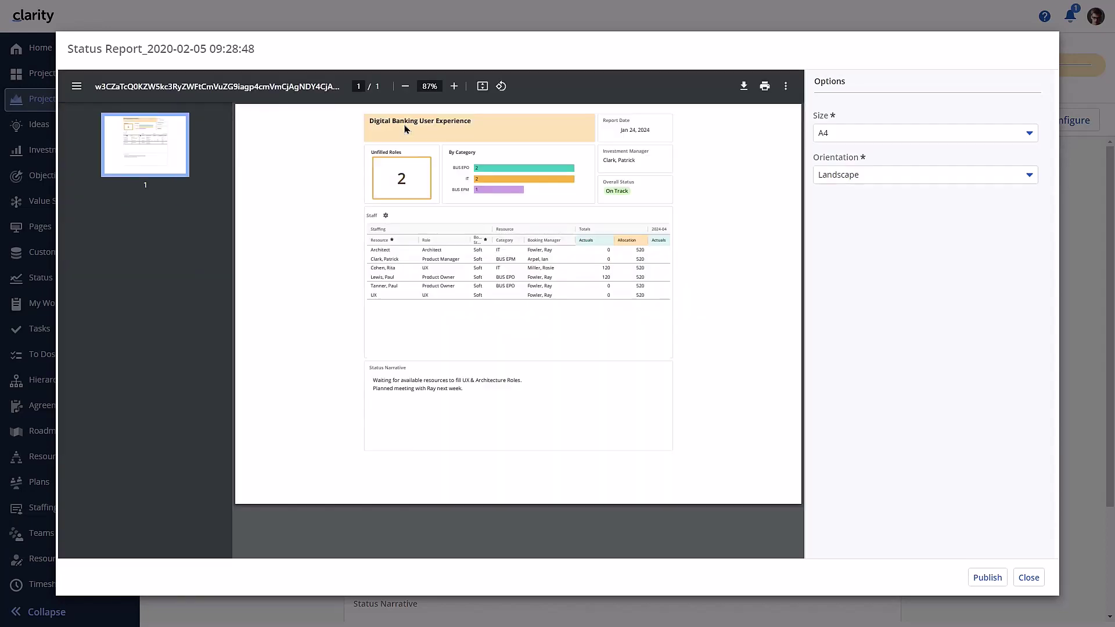
left_click(839, 180)
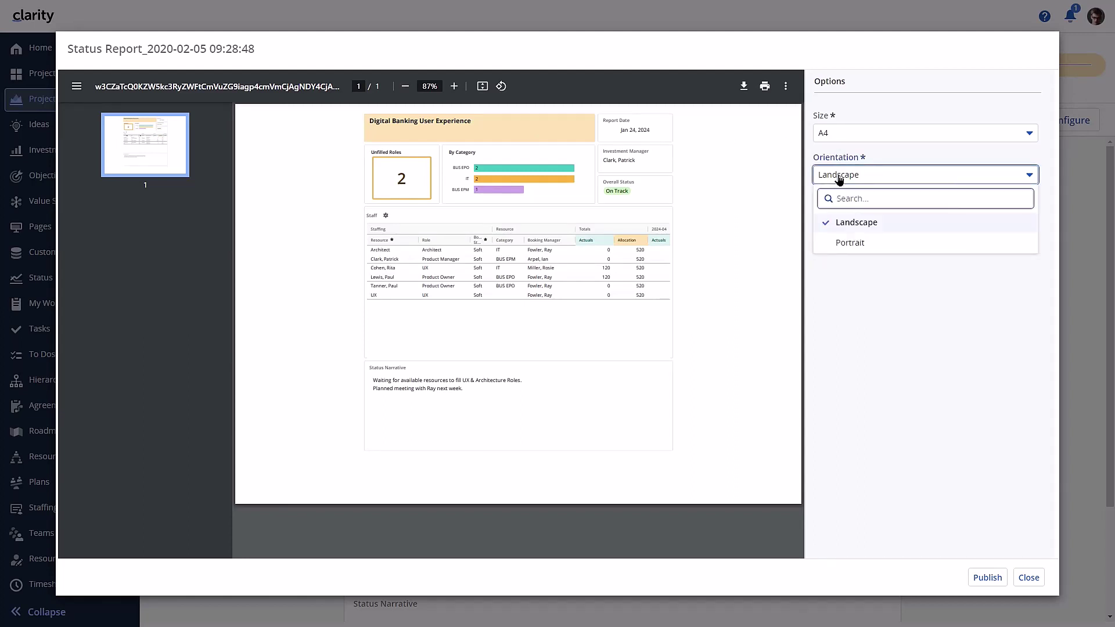
left_click(845, 243)
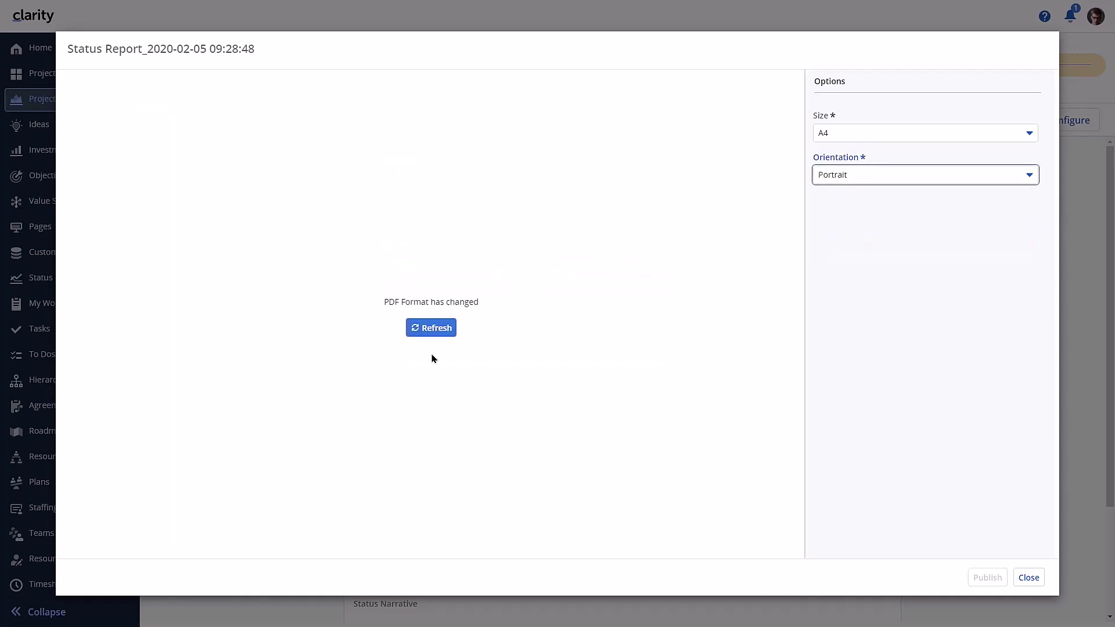
left_click(423, 329)
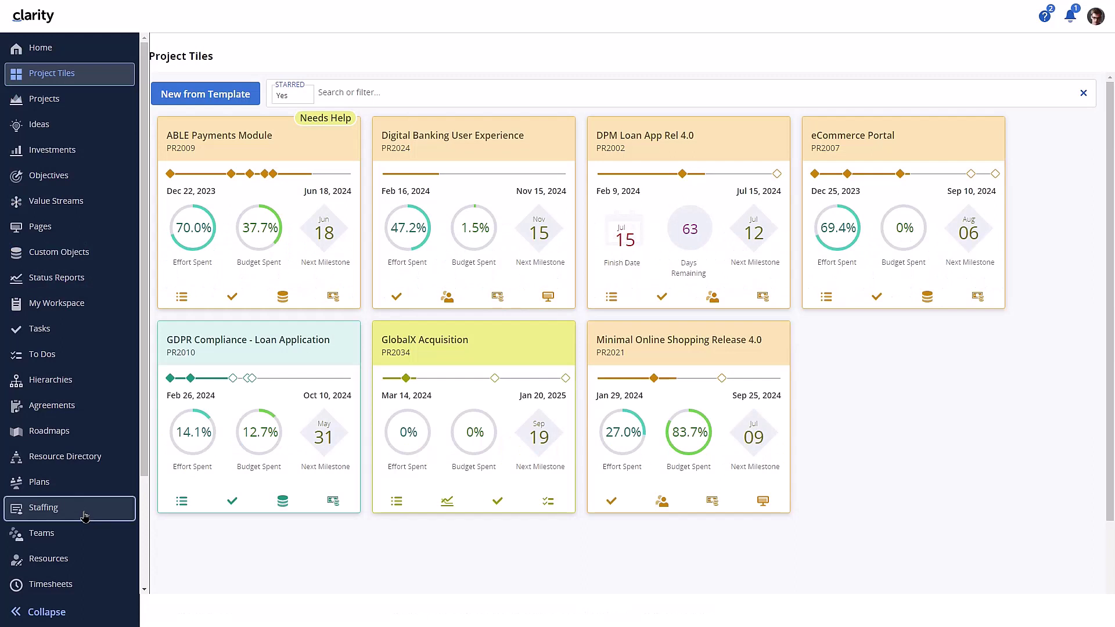
Step: Open Assignments by Resource in Staffing, hide the empty groups, and show the grid's filters
left_click(52, 508)
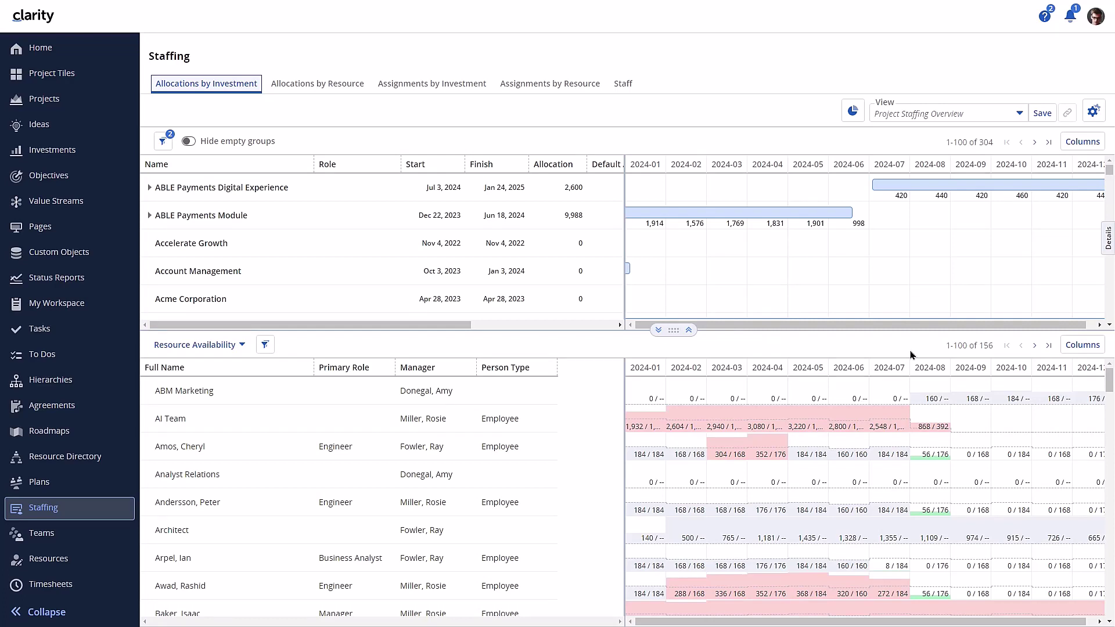
left_click(573, 88)
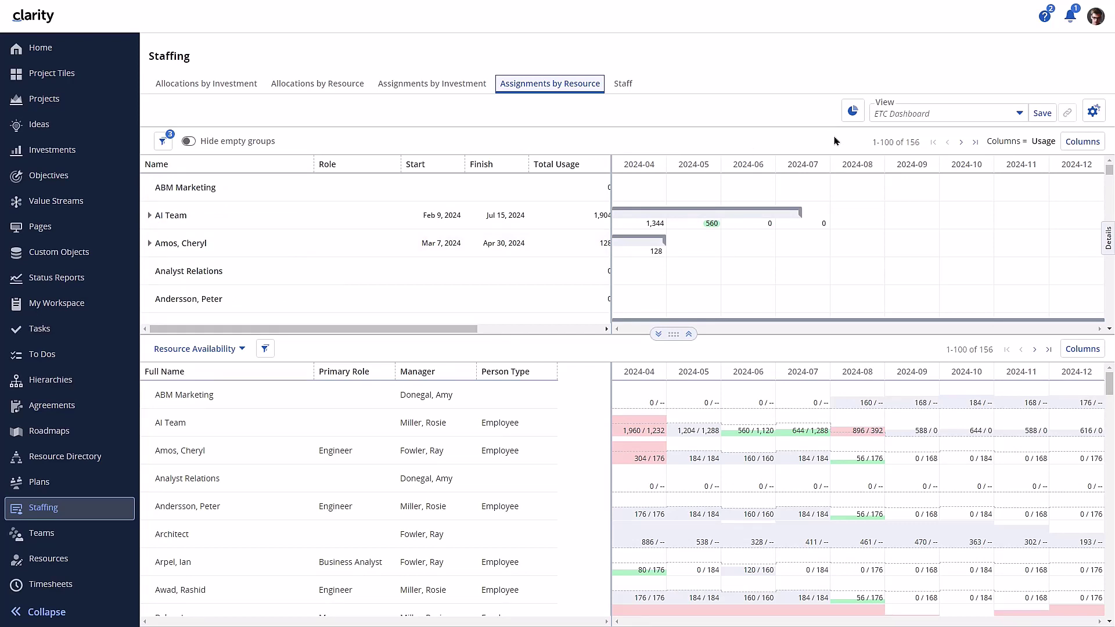
left_click(189, 142)
left_click(162, 143)
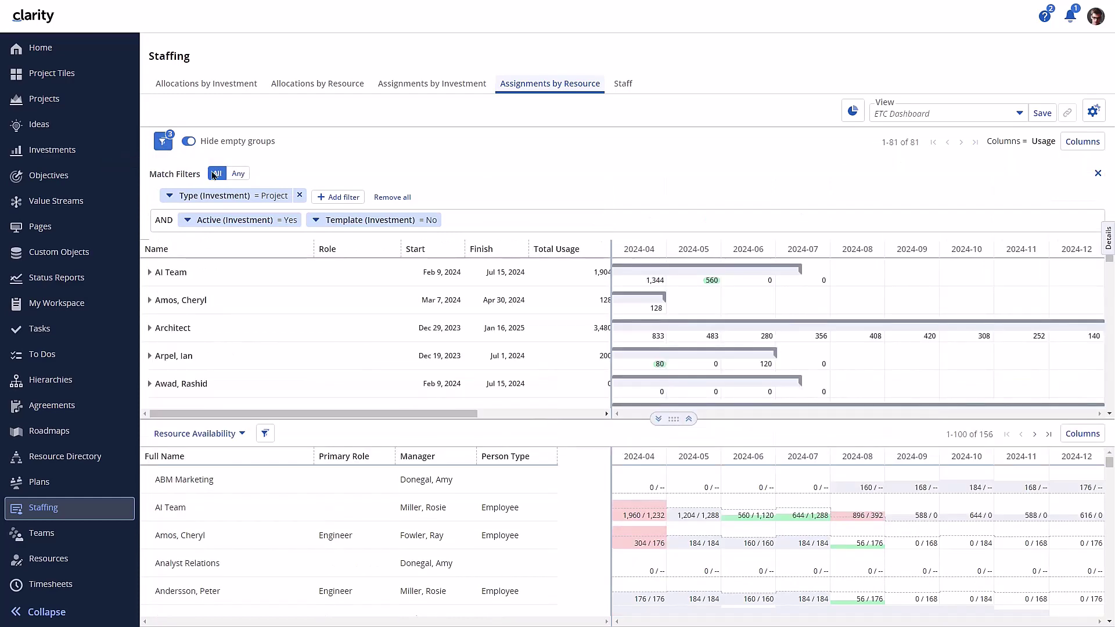
Step: Try a Resource filter set to Is Empty on the assignments grid, and remove that filter
left_click(322, 198)
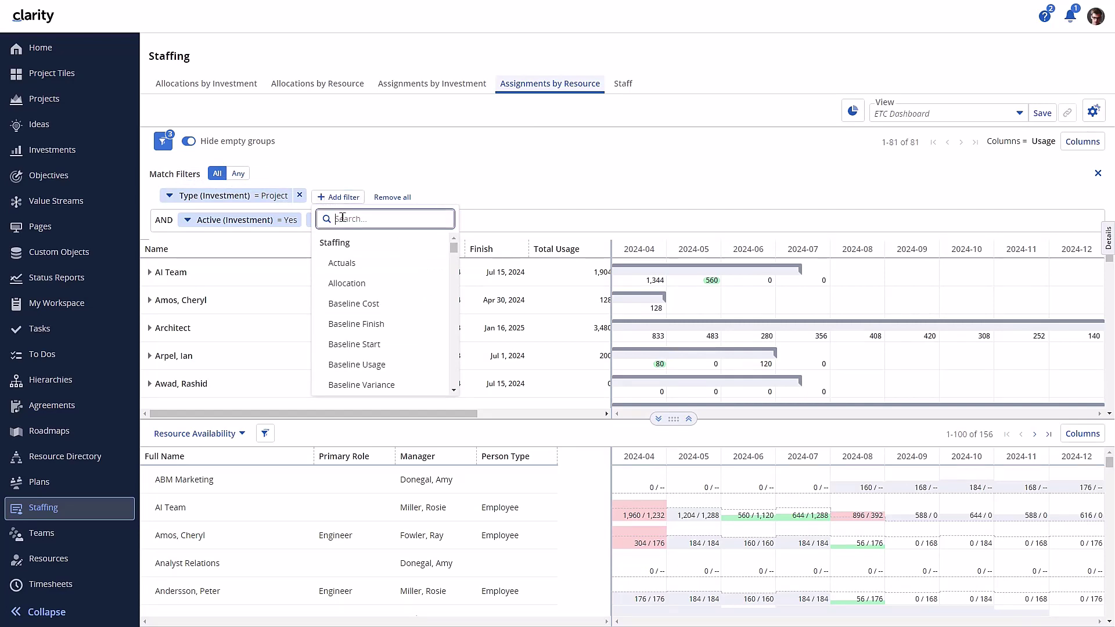
type("name")
left_click_drag(353, 219, 336, 223)
type("resource")
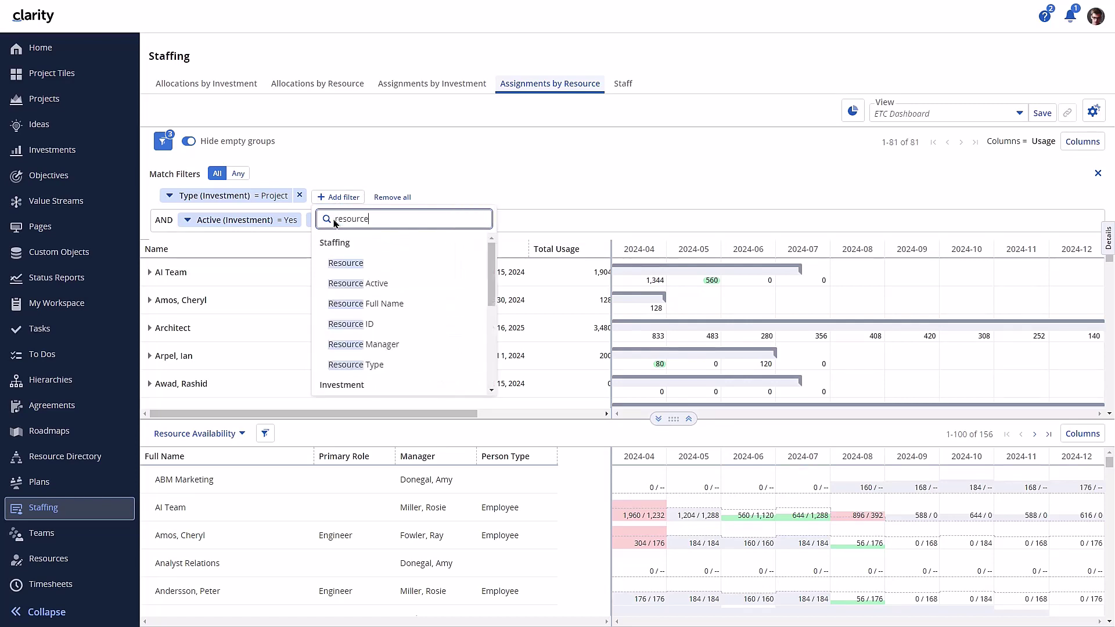
left_click(343, 263)
left_click(354, 218)
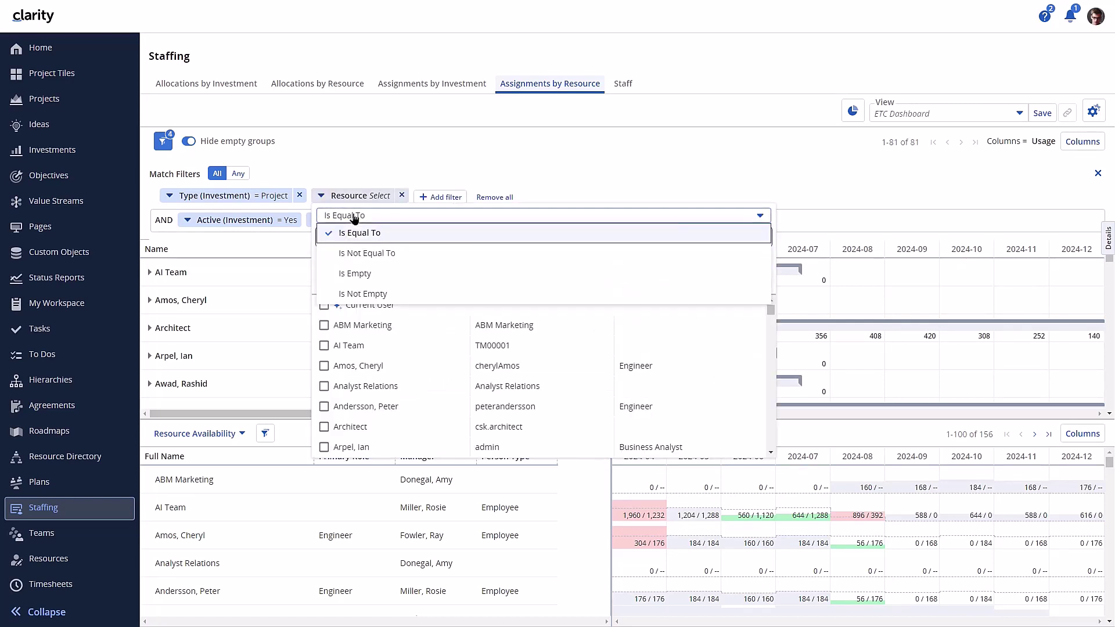
left_click(359, 274)
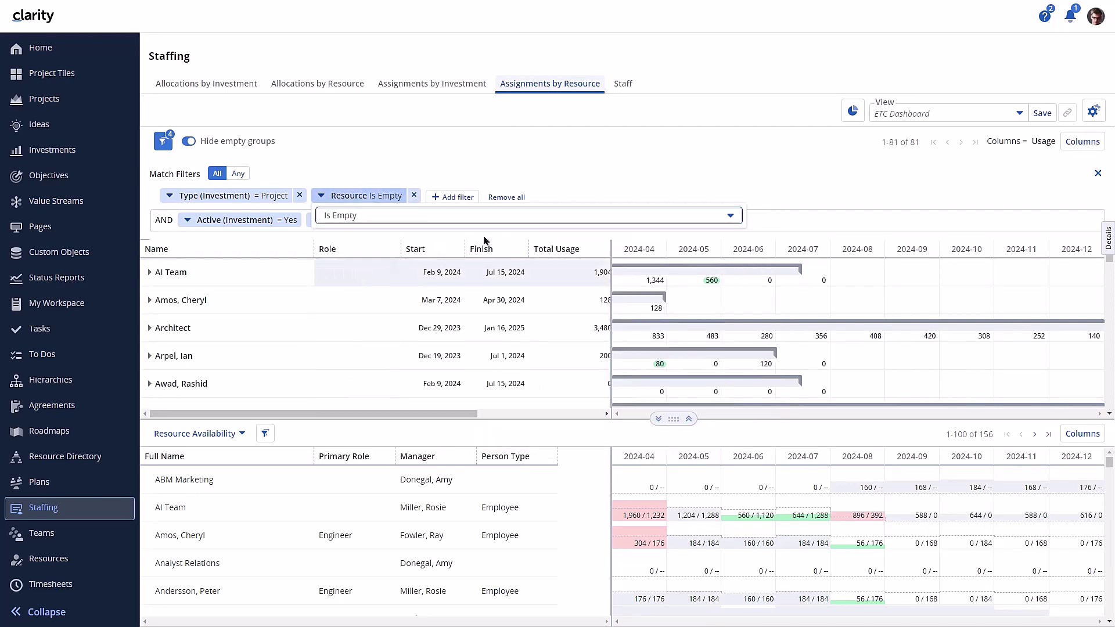
left_click(601, 195)
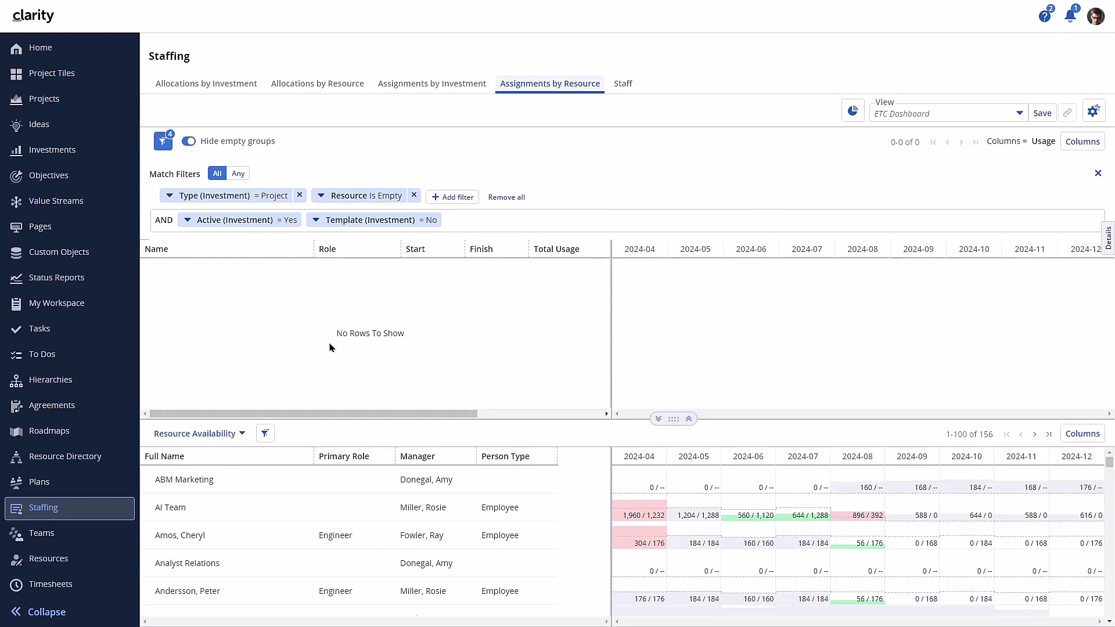
left_click(414, 196)
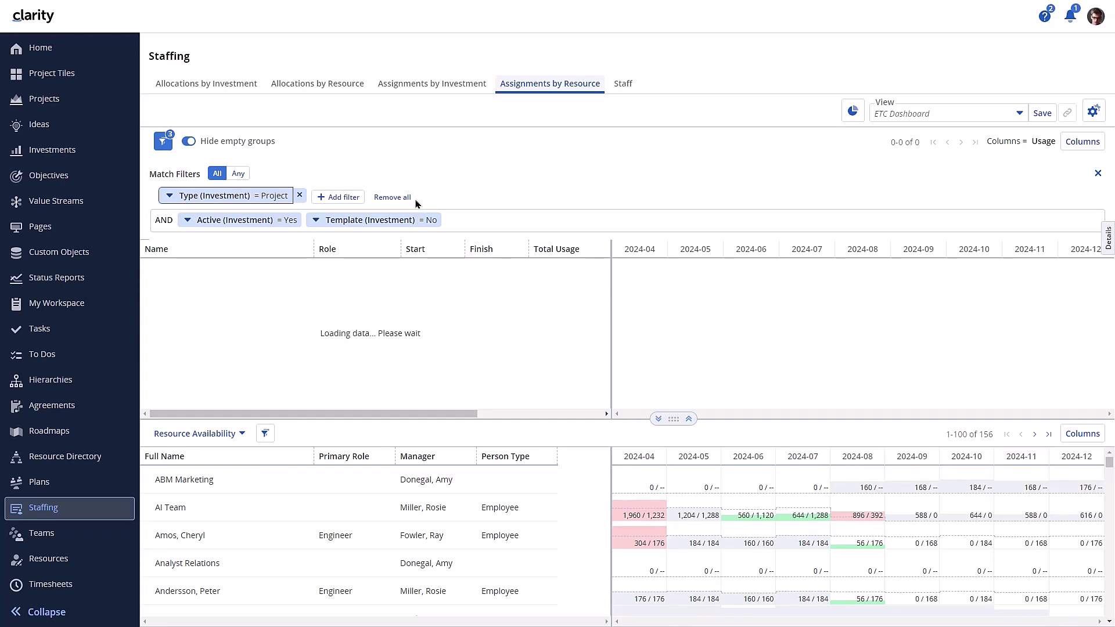
Step: Add a Full Name filter with the Is Empty condition to the Resource Availability grid
left_click(265, 433)
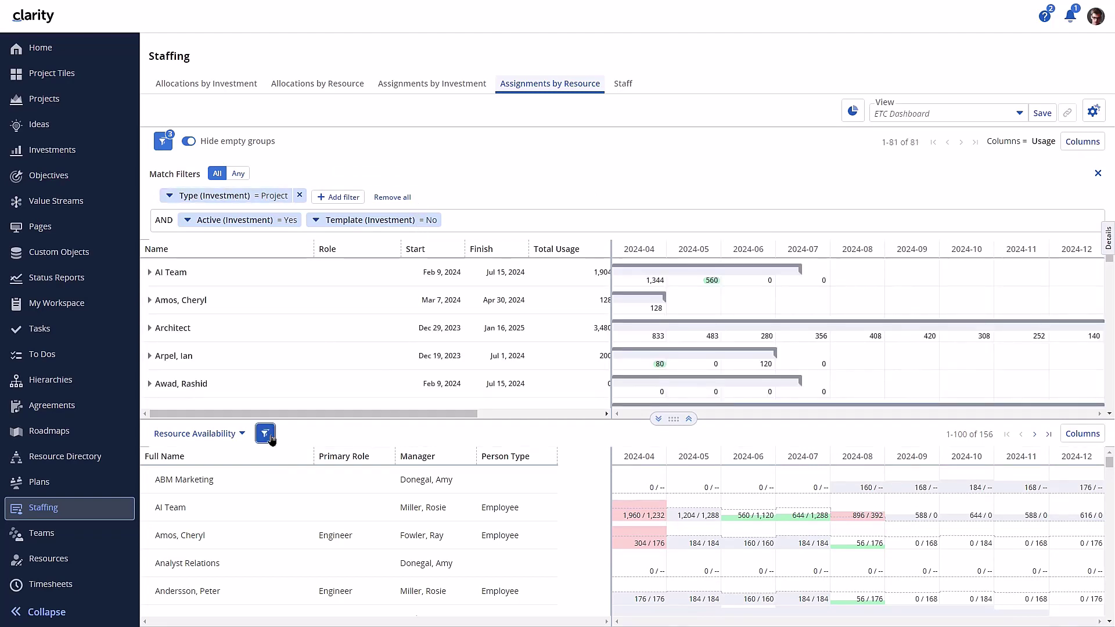
left_click(186, 480)
type("full")
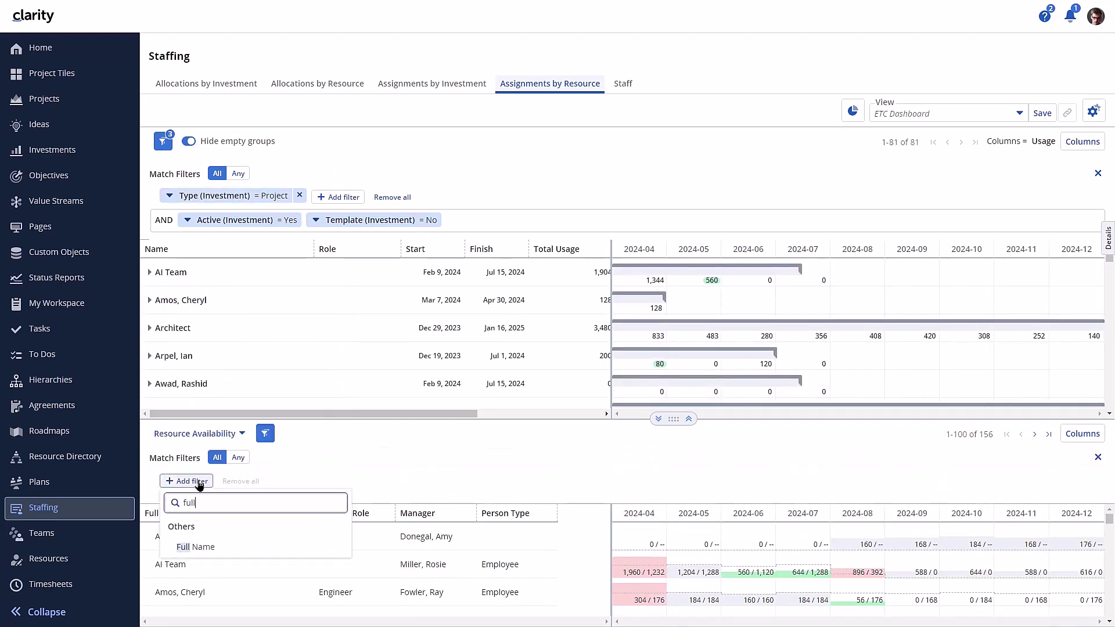
left_click(195, 544)
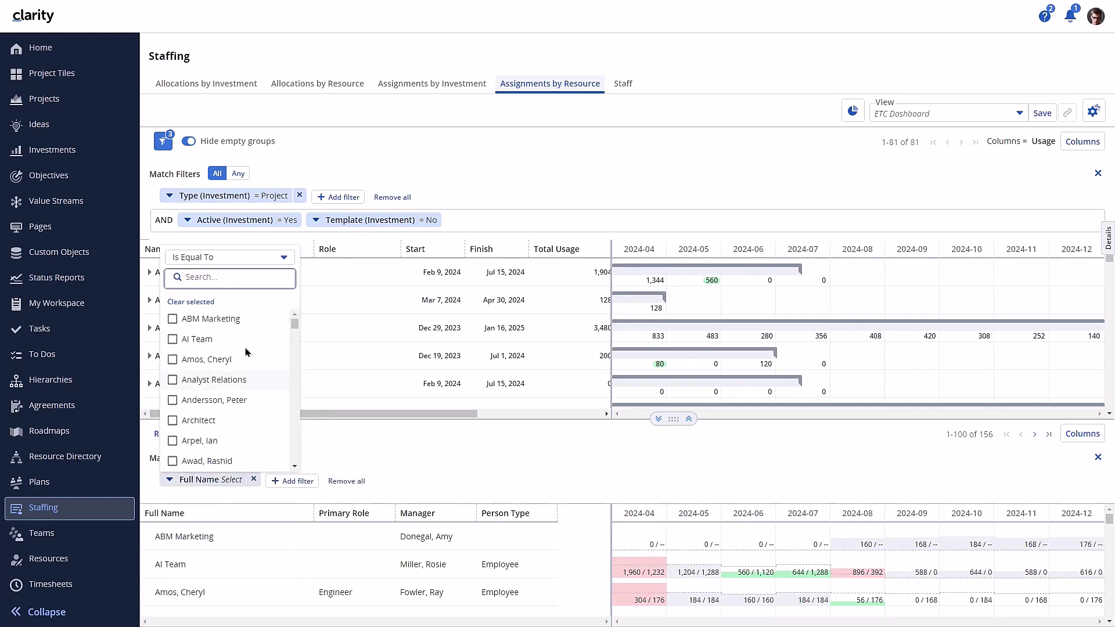
left_click(202, 480)
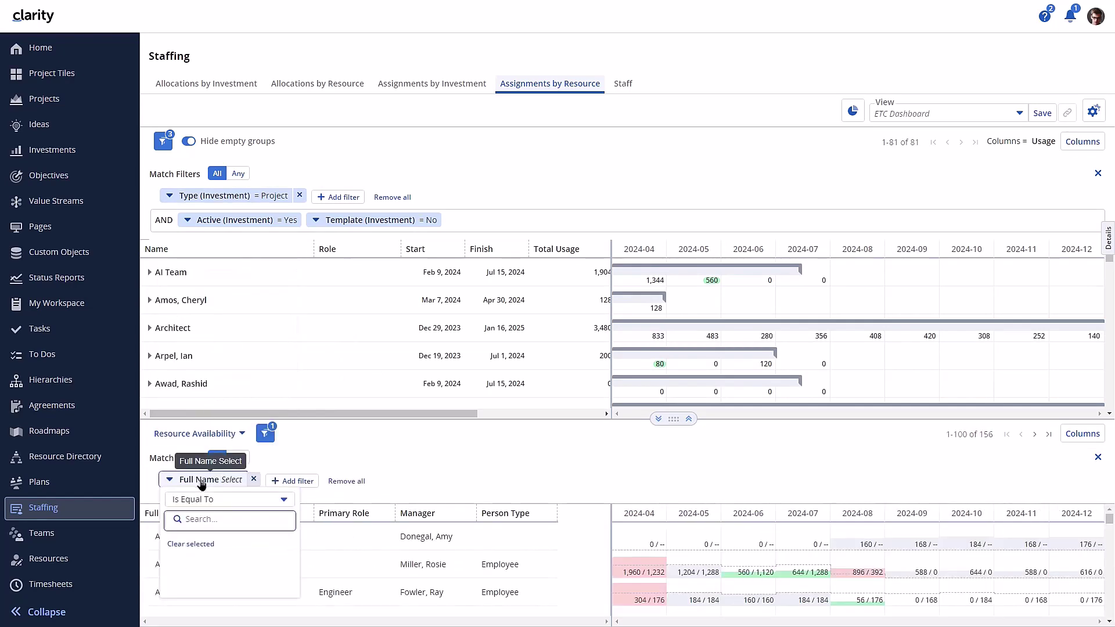
left_click(232, 258)
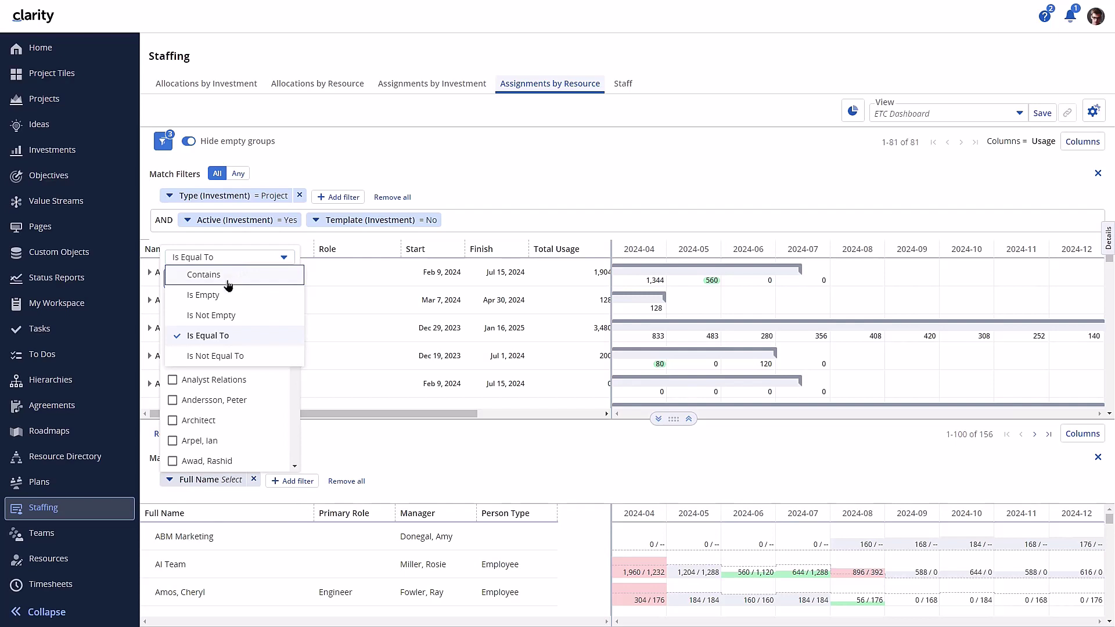
left_click(224, 294)
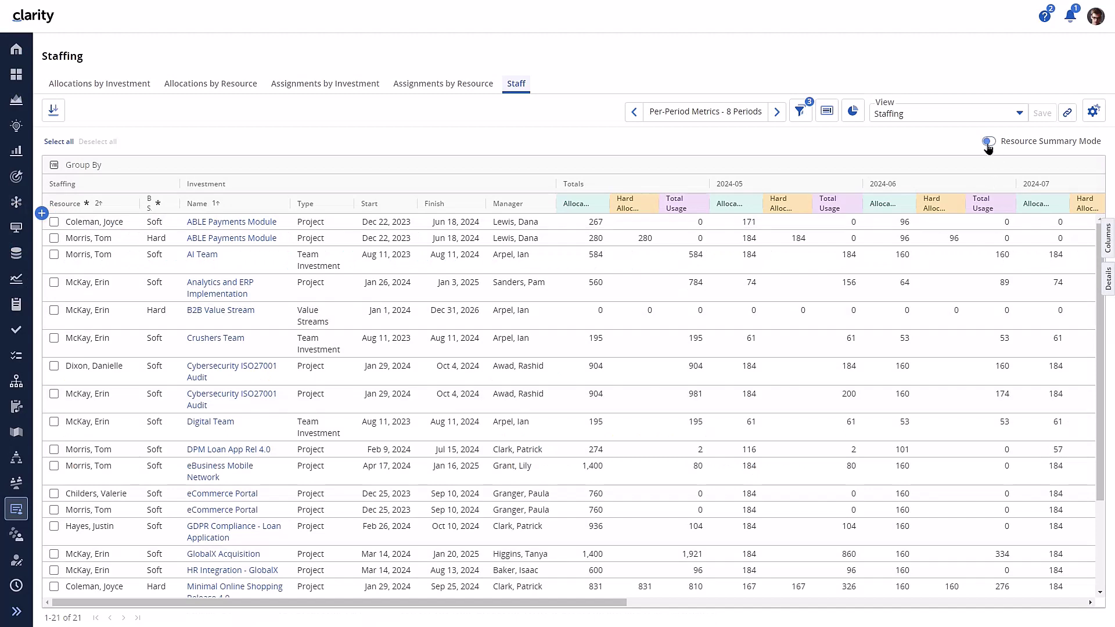
Step: Enable Resource Summary Mode on the Staff grid and accept replacing its groupings with Resource
left_click(989, 142)
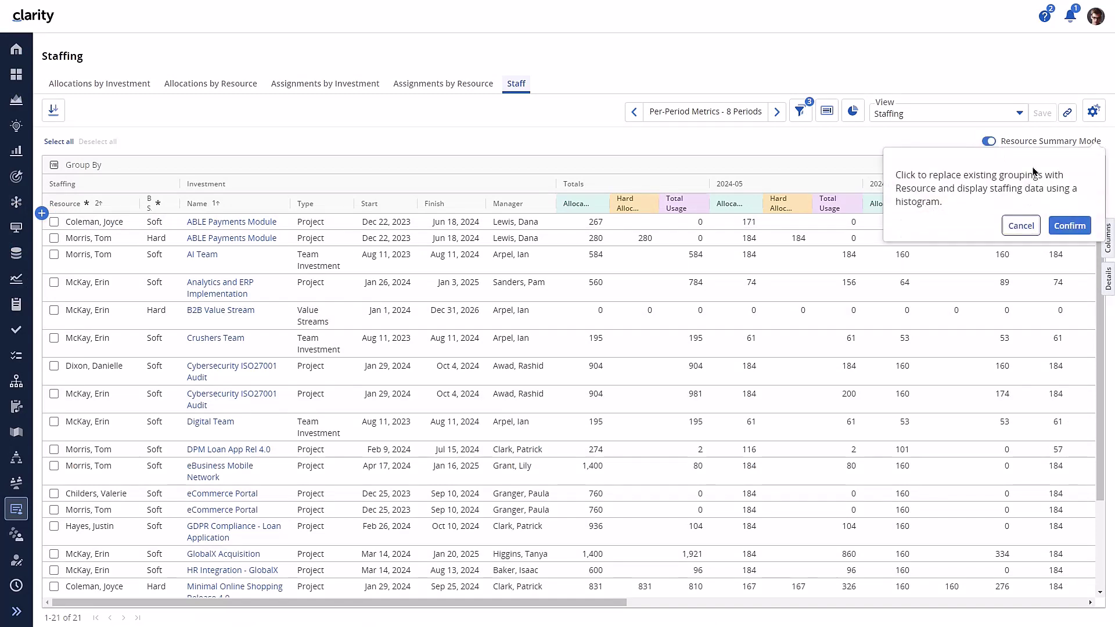
left_click(1069, 227)
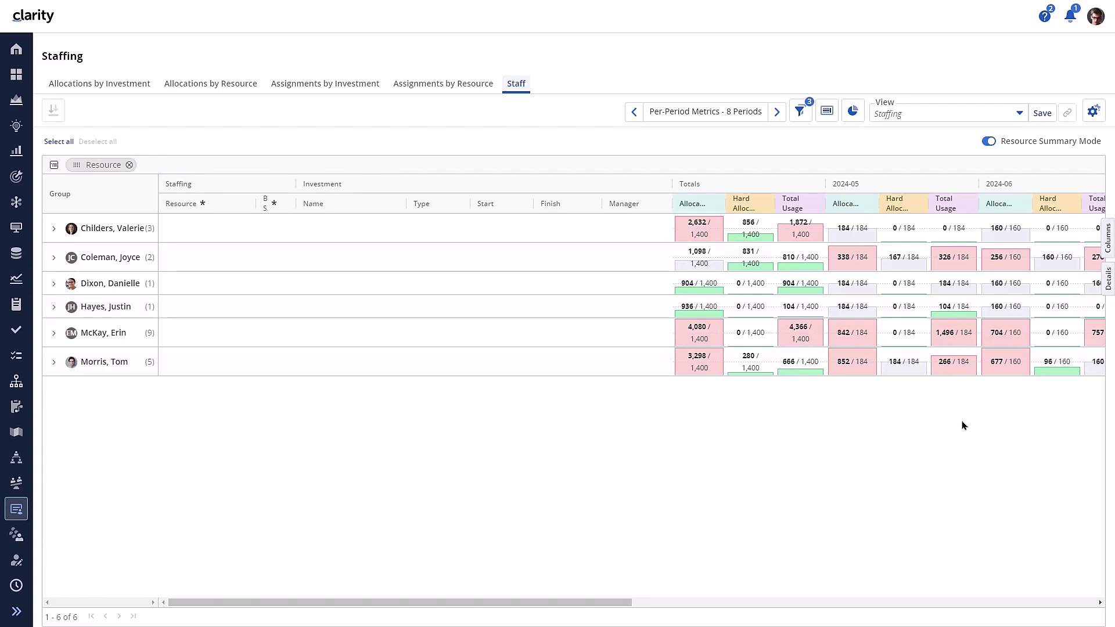
Step: Set the Over Allocation Threshold to 50% in the general user settings and close the settings
left_click(1096, 20)
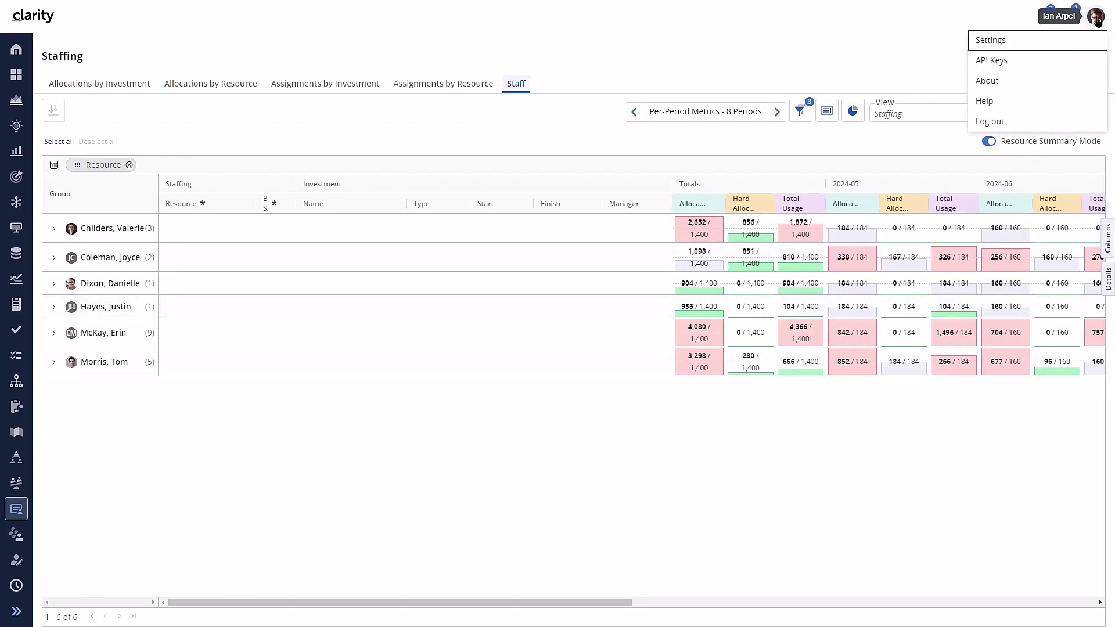
left_click(1044, 41)
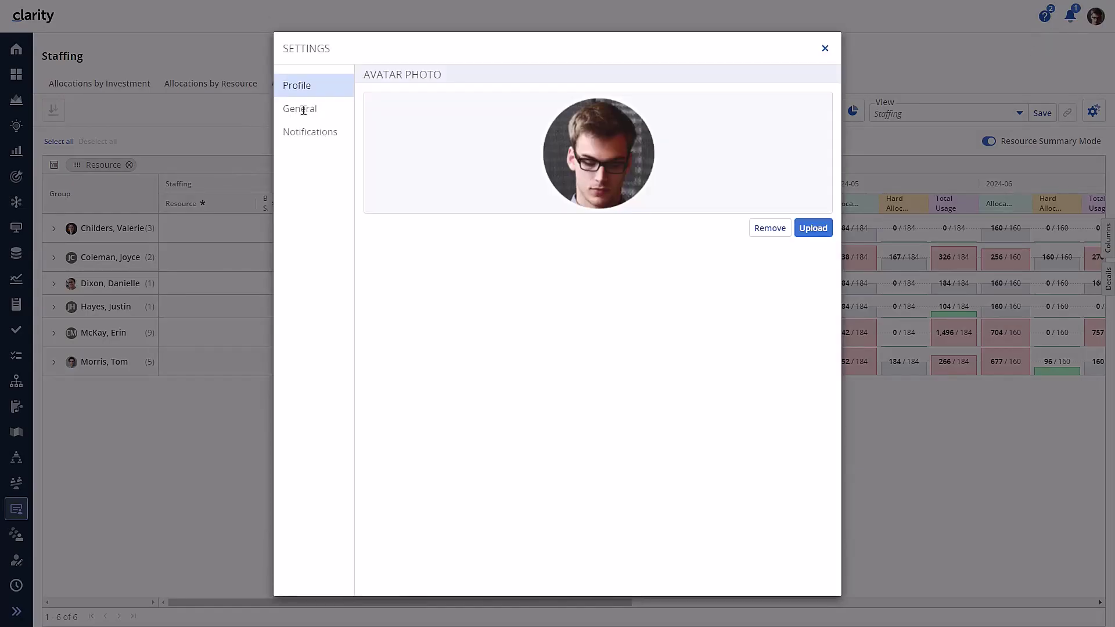
left_click(303, 111)
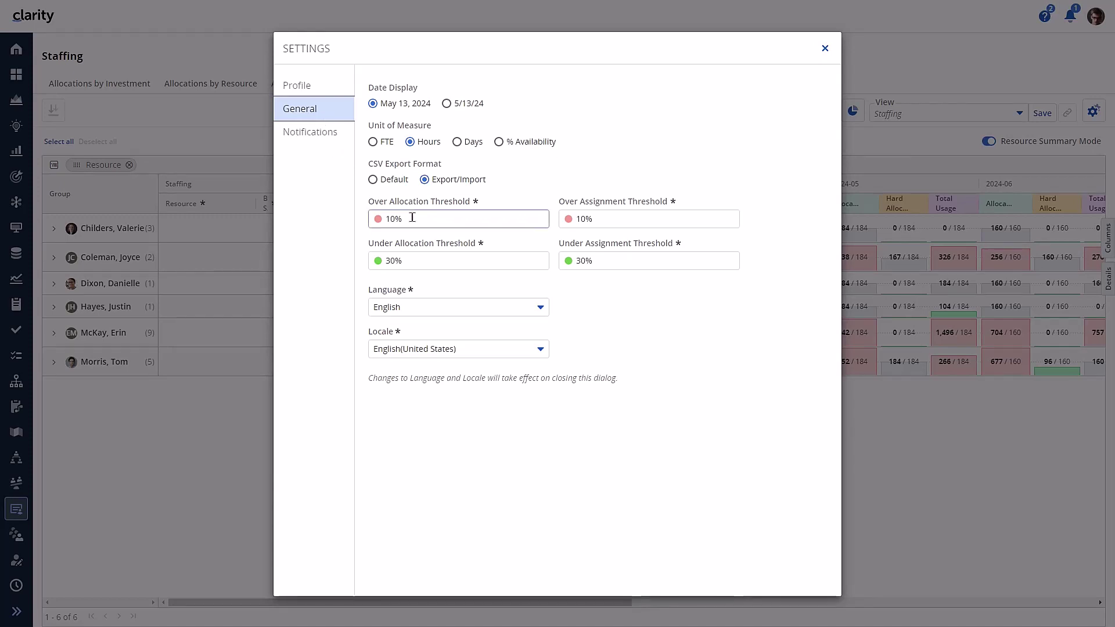
left_click_drag(412, 217, 387, 225)
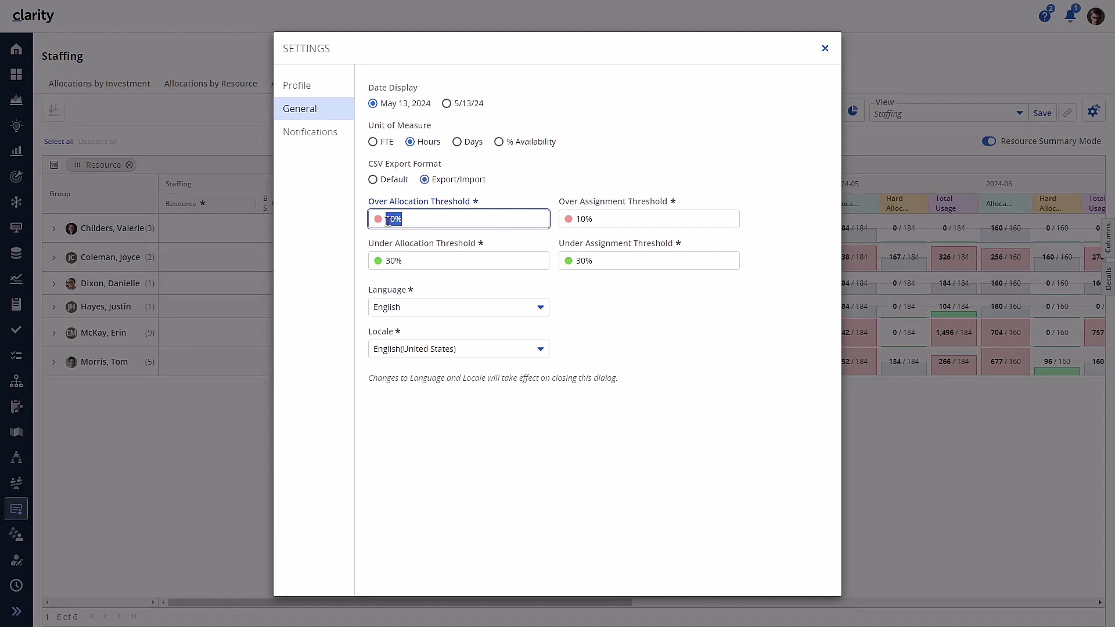
type("50")
key("Tab")
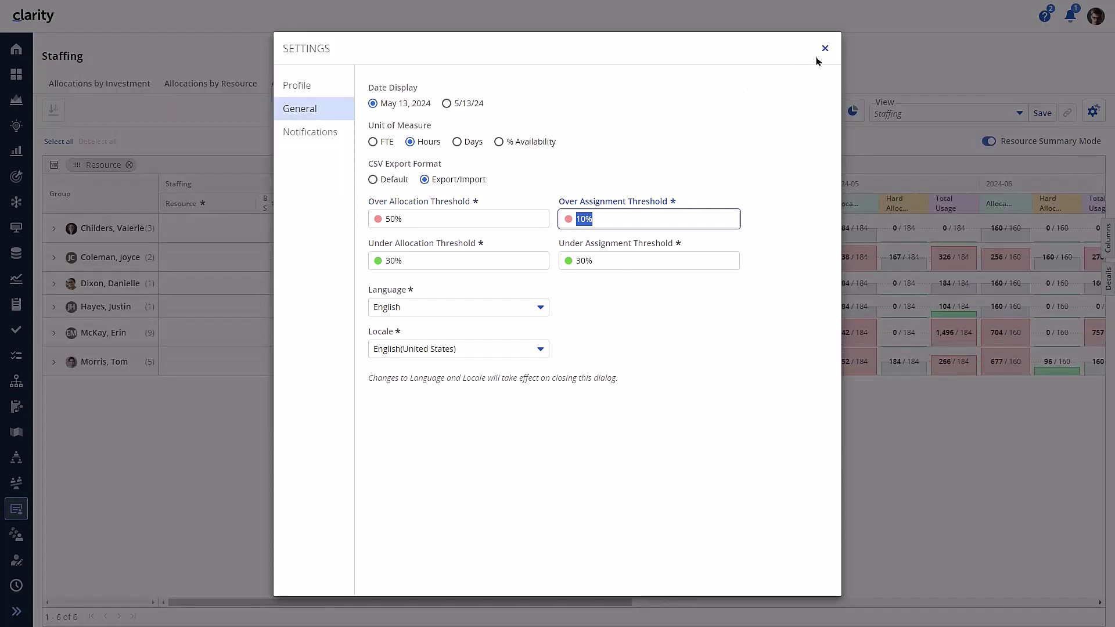
left_click(824, 49)
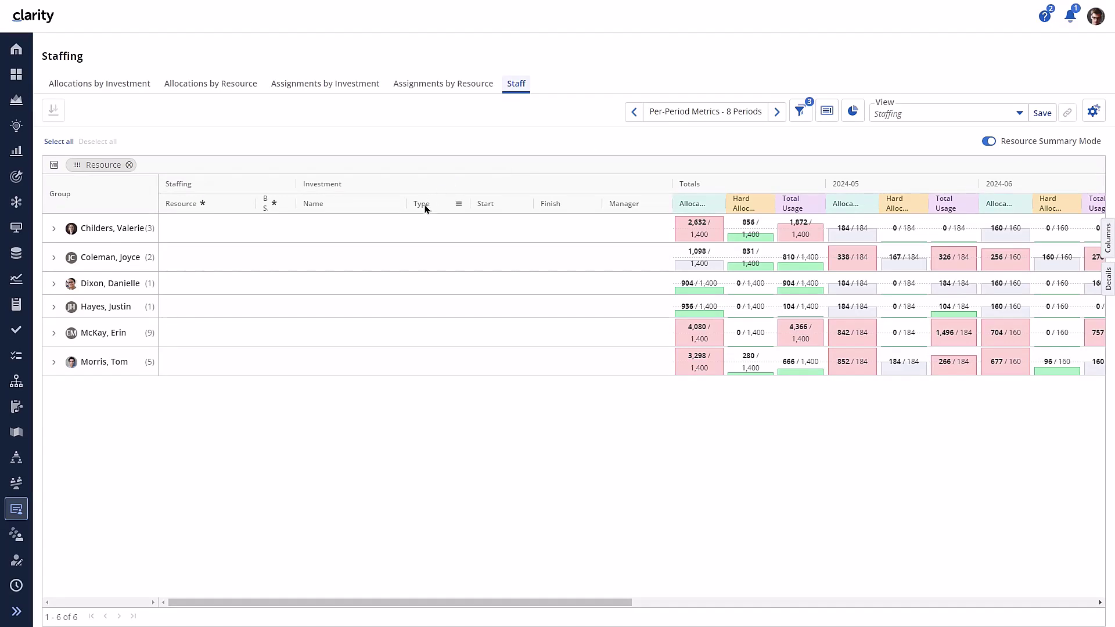
Step: Add Type and Manager as further grouping levels below Resource in the Staff grid
left_click_drag(424, 208, 198, 166)
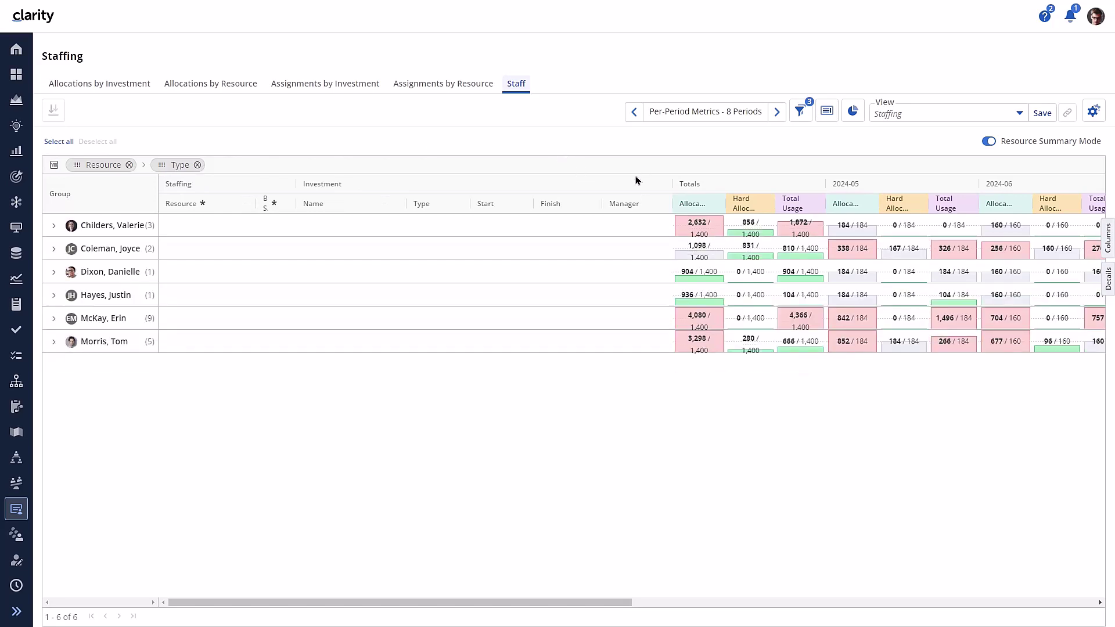
left_click_drag(618, 207, 78, 158)
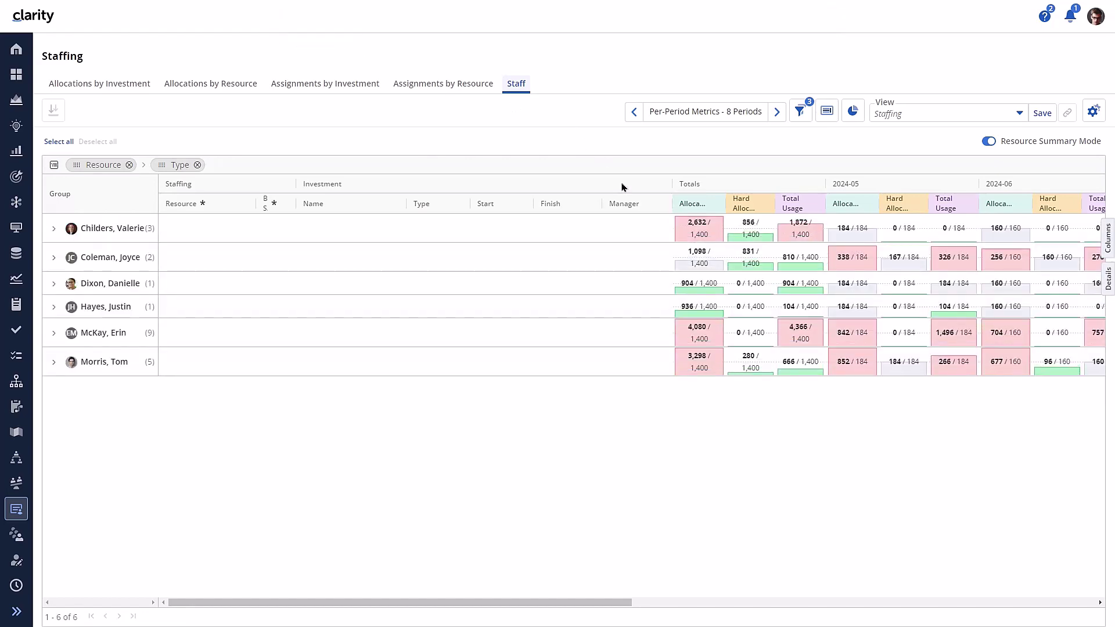
left_click_drag(625, 206, 262, 178)
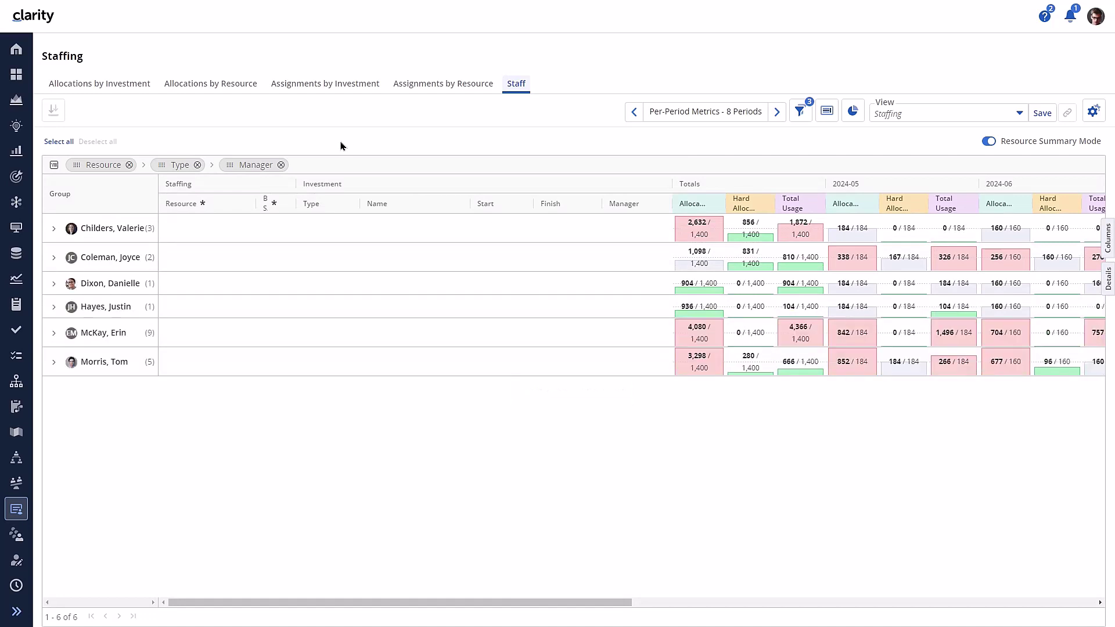
Step: Expand the first and last resources, drilling into the last one's Project group down to its first manager's staffing row
left_click(54, 230)
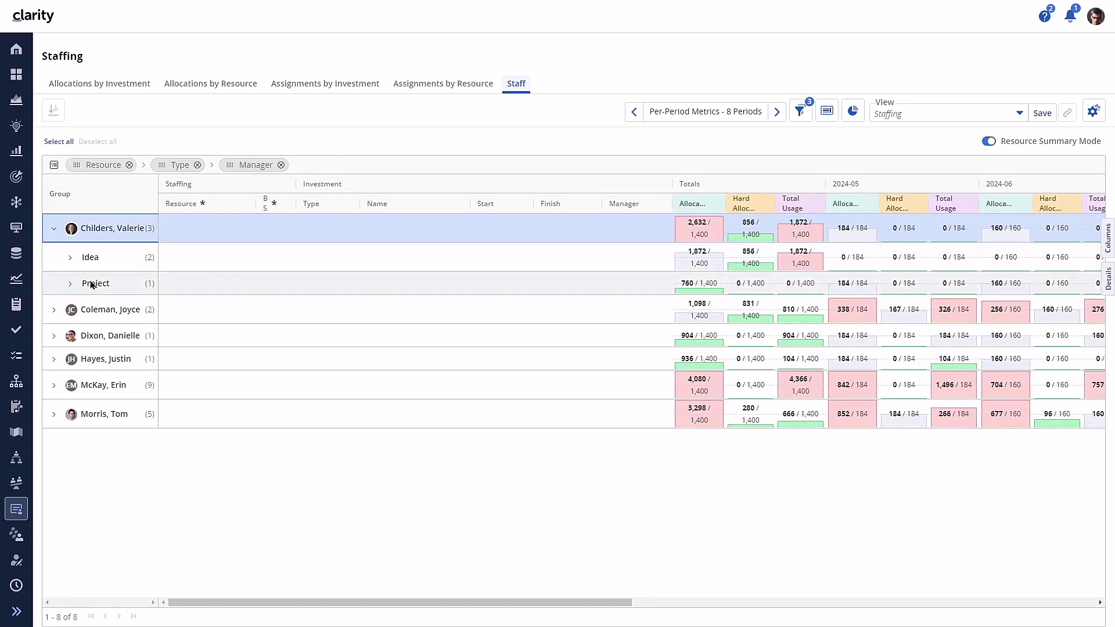
left_click(54, 414)
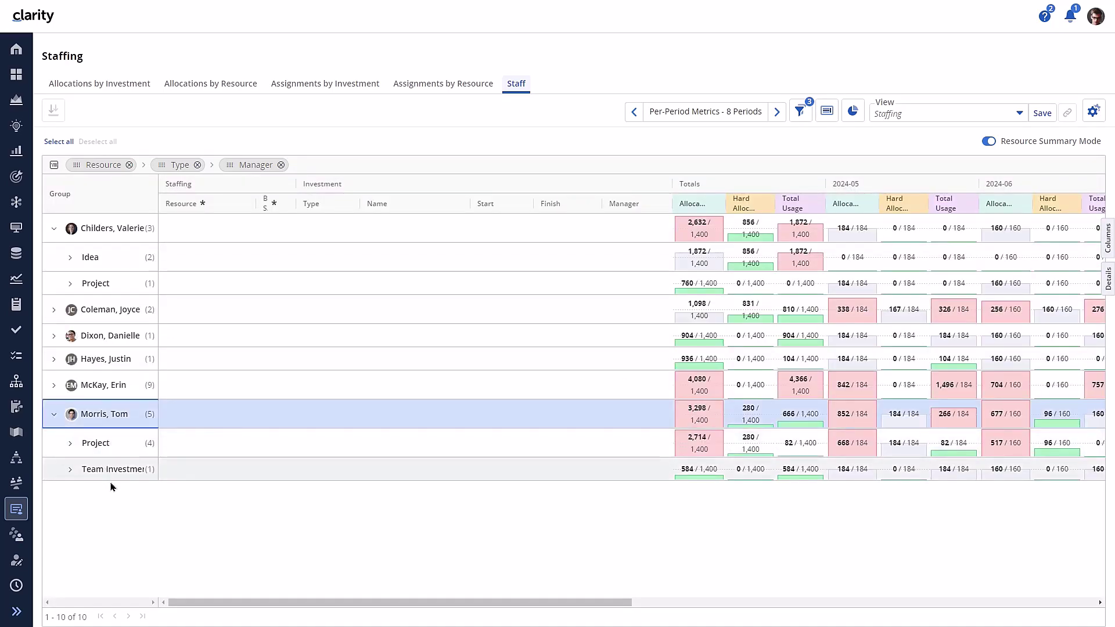
left_click(70, 444)
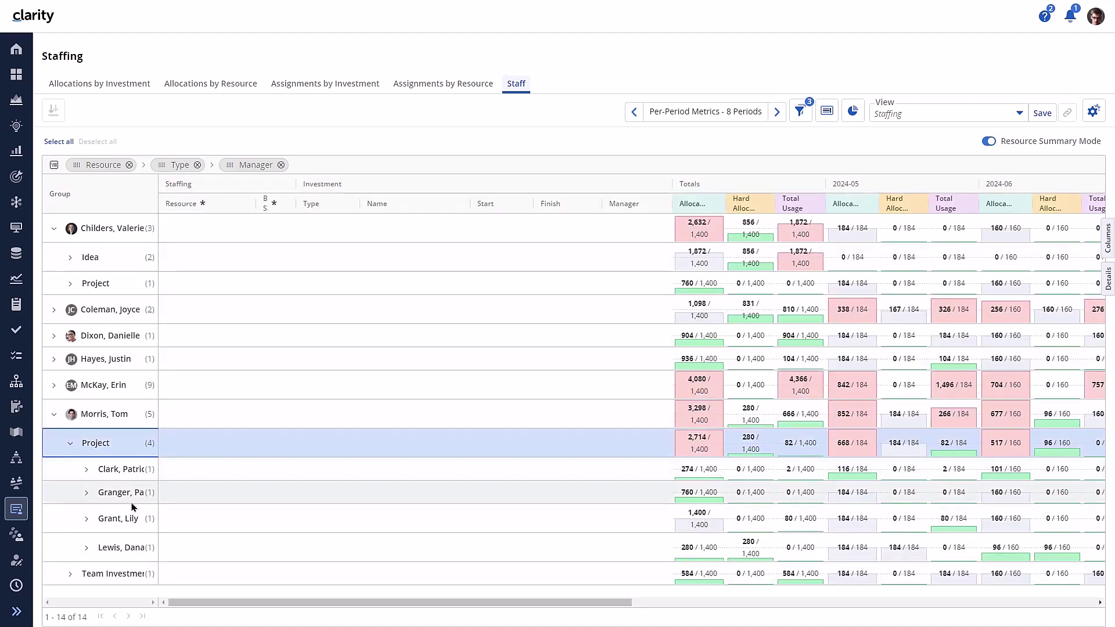
left_click(86, 475)
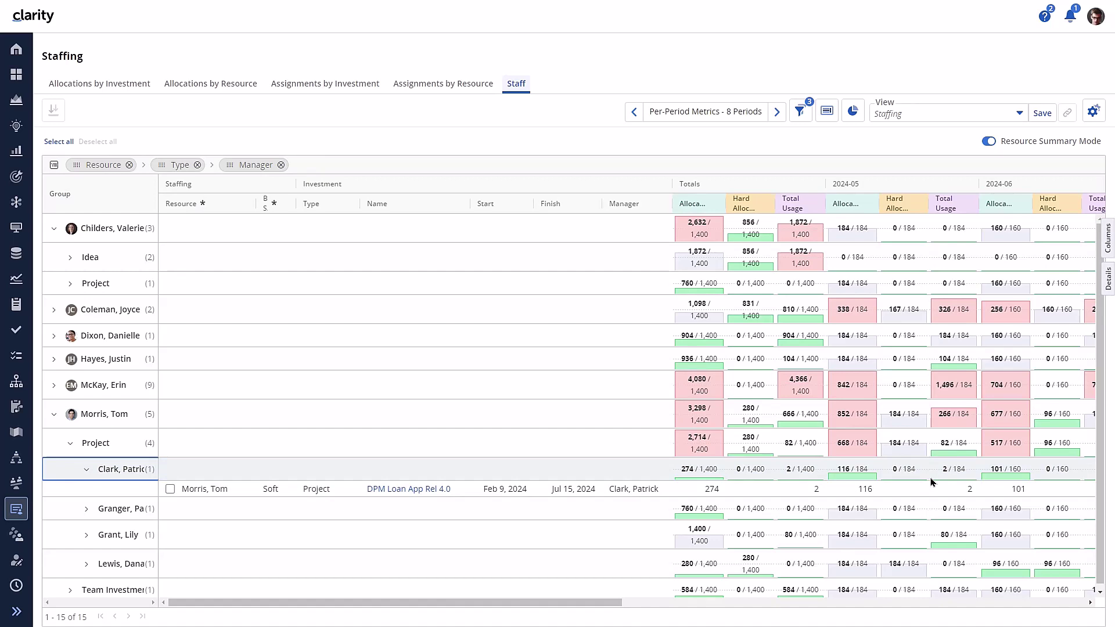
Step: Save the grouped Staff grid as a new view named "Staffing in Summary Mode"
left_click(1019, 114)
left_click(1002, 137)
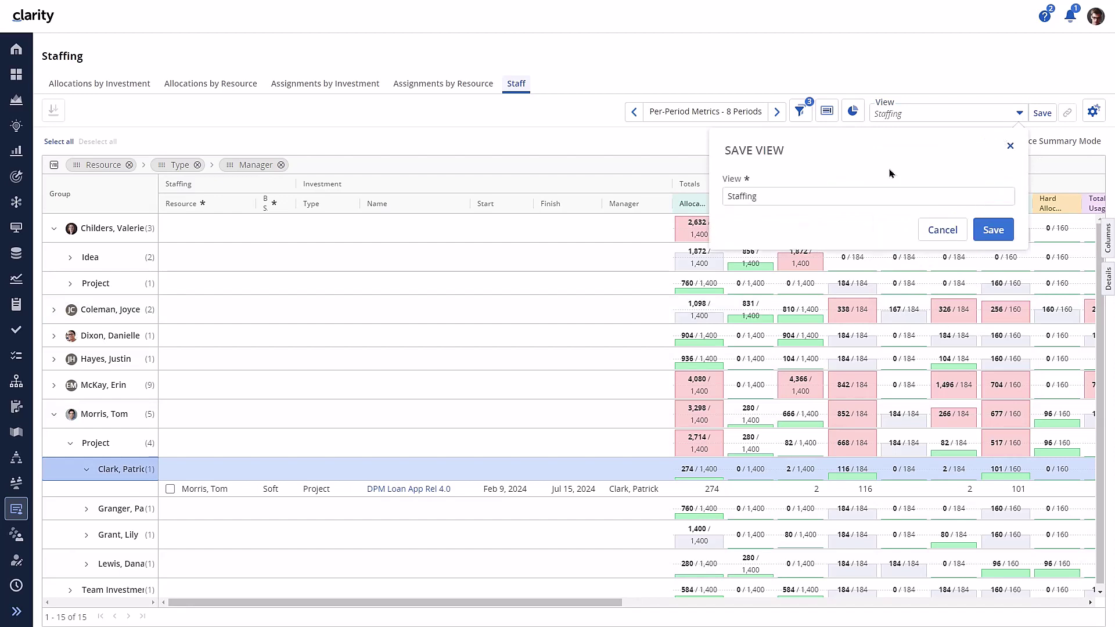
left_click(843, 195)
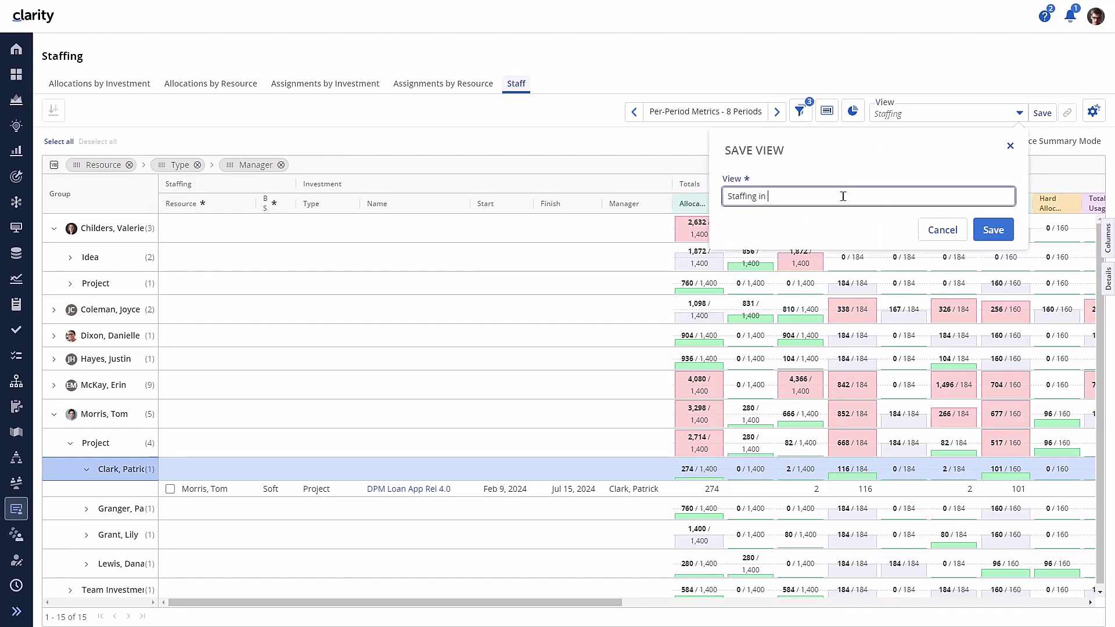
type("mmary Mode")
left_click(1003, 237)
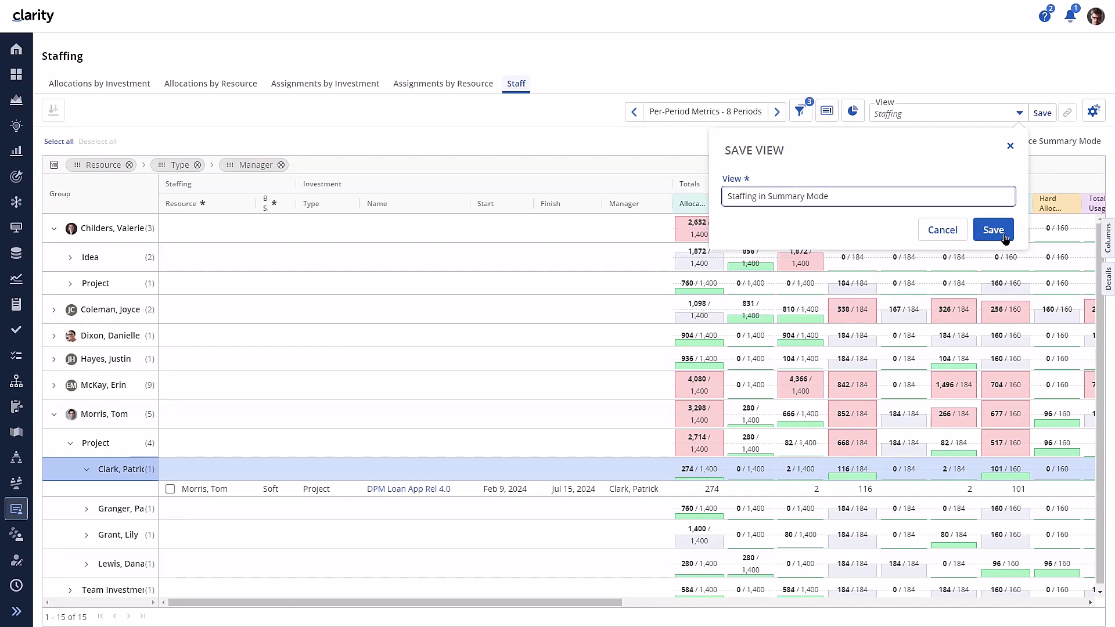
left_click(1004, 238)
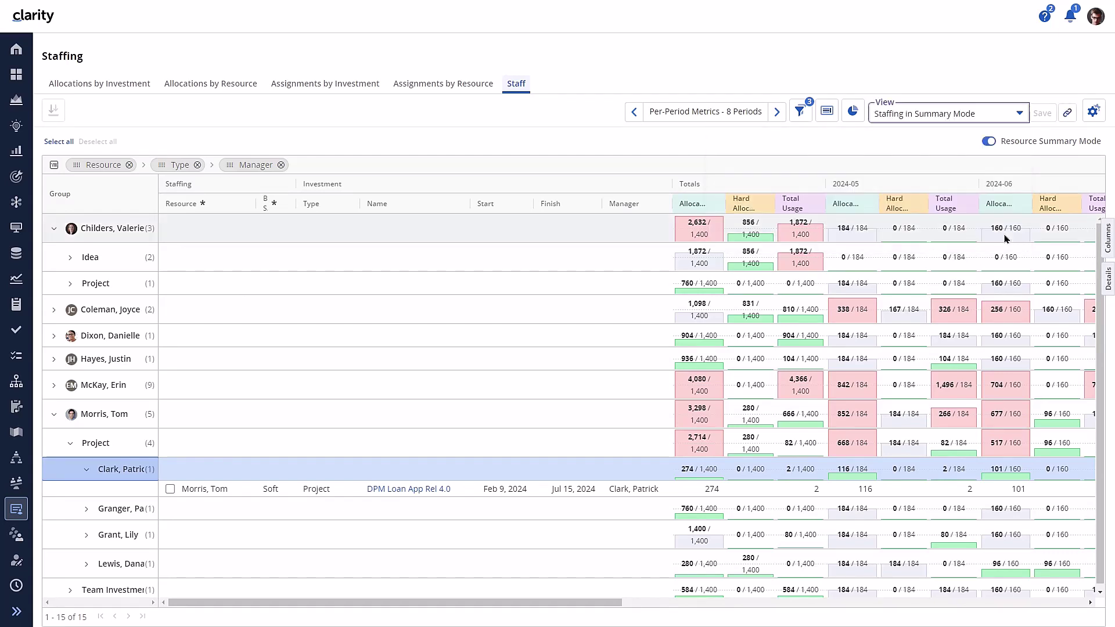
Step: Review the sharing options of the "Staffing in Summary Mode" view in Manage Views, leaving them unchanged
left_click(1018, 116)
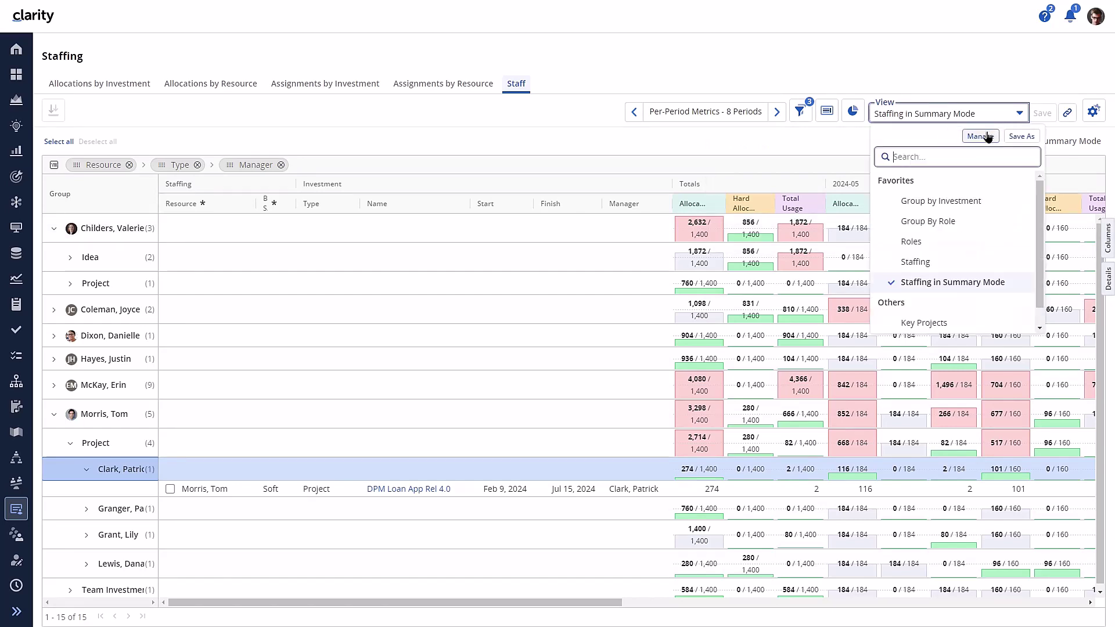
left_click(967, 136)
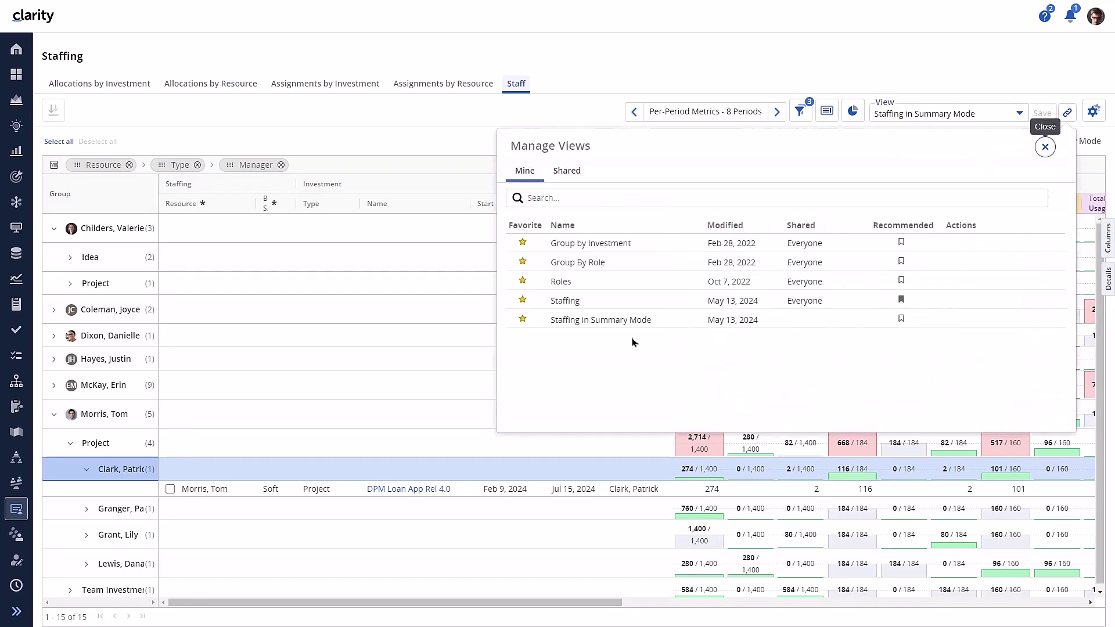
left_click(811, 324)
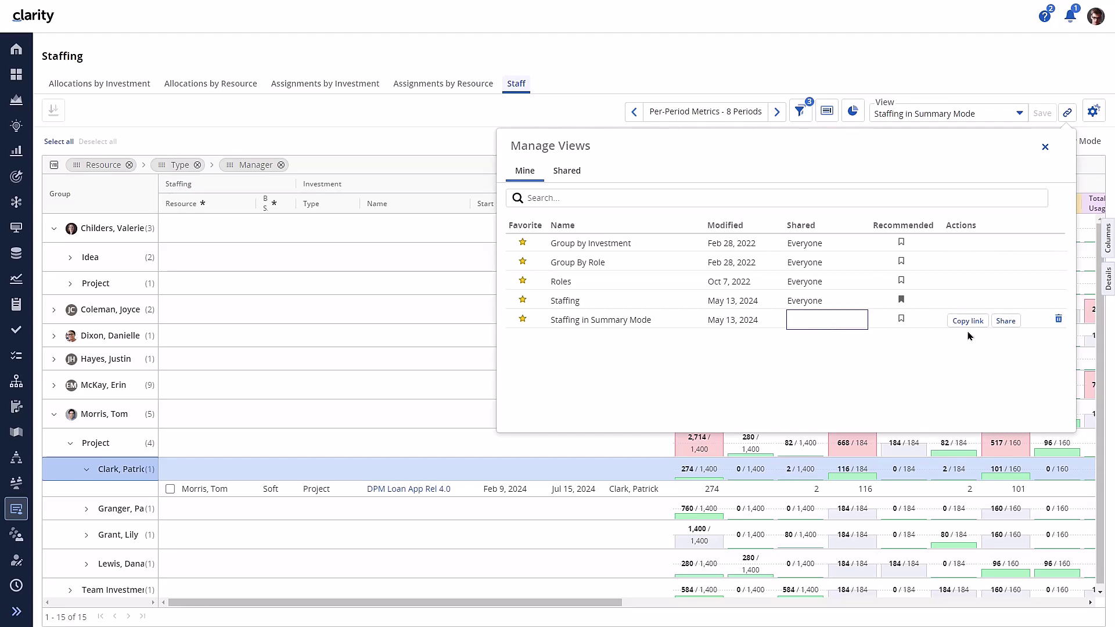
left_click(1003, 326)
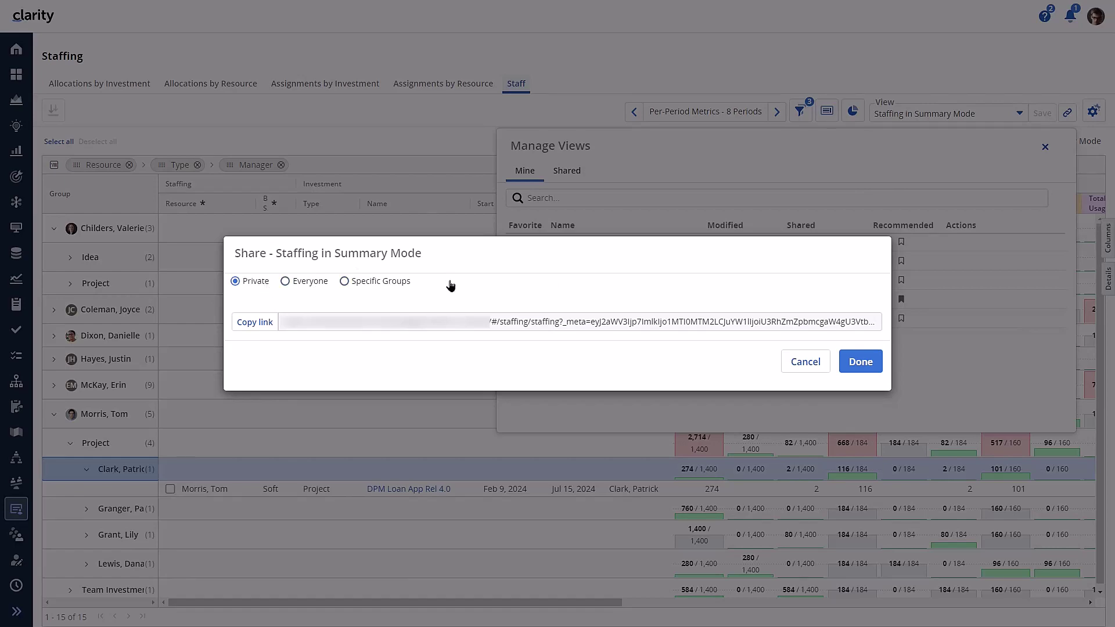
left_click(791, 360)
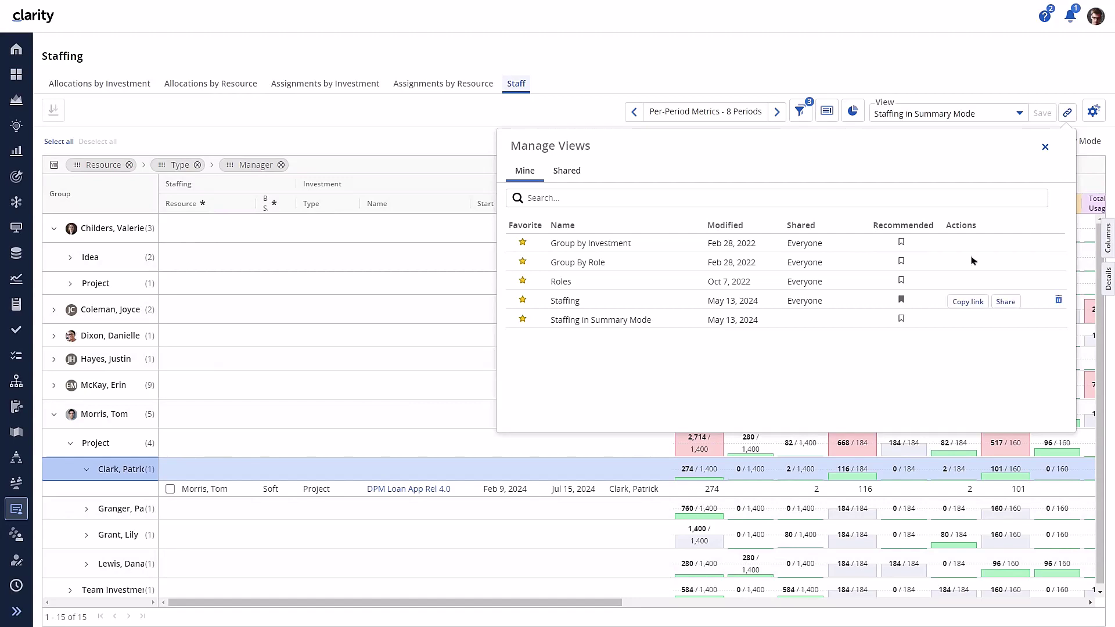
left_click(1044, 148)
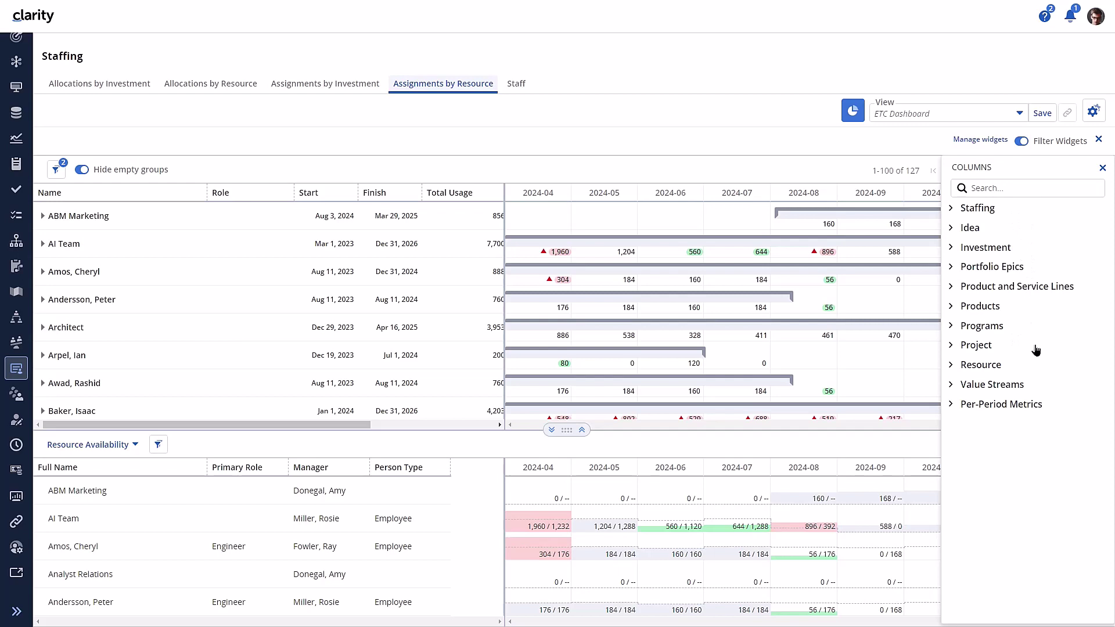
Step: Search the available columns for "manager" and expand the Staffing, Investment, Resource and Idea groups to inspect the matching attributes
left_click(1008, 188)
type("manager")
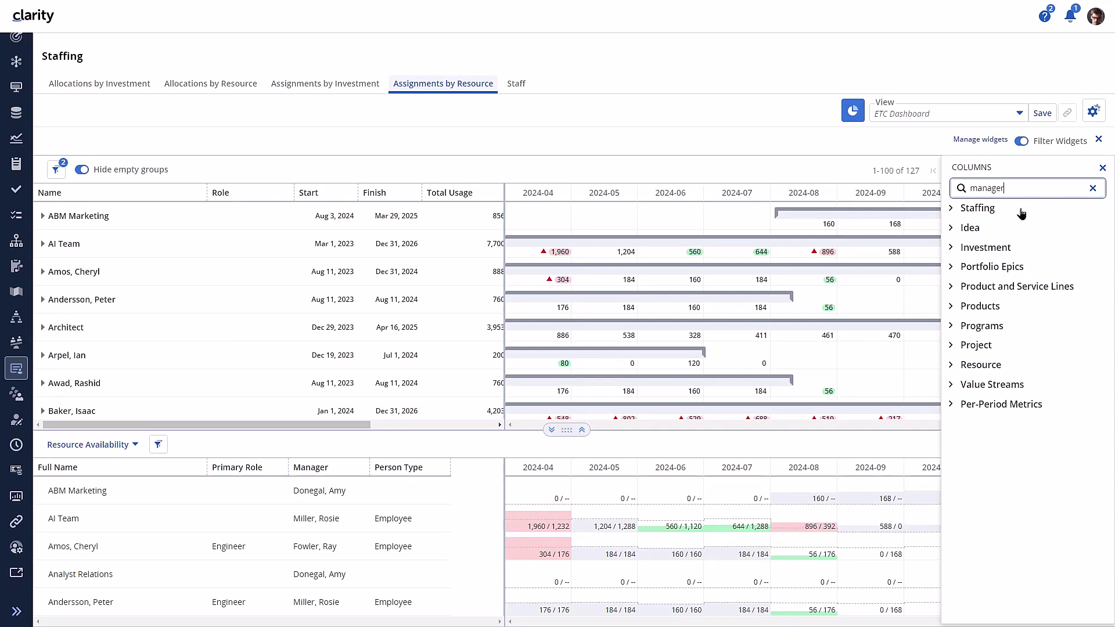
left_click(951, 209)
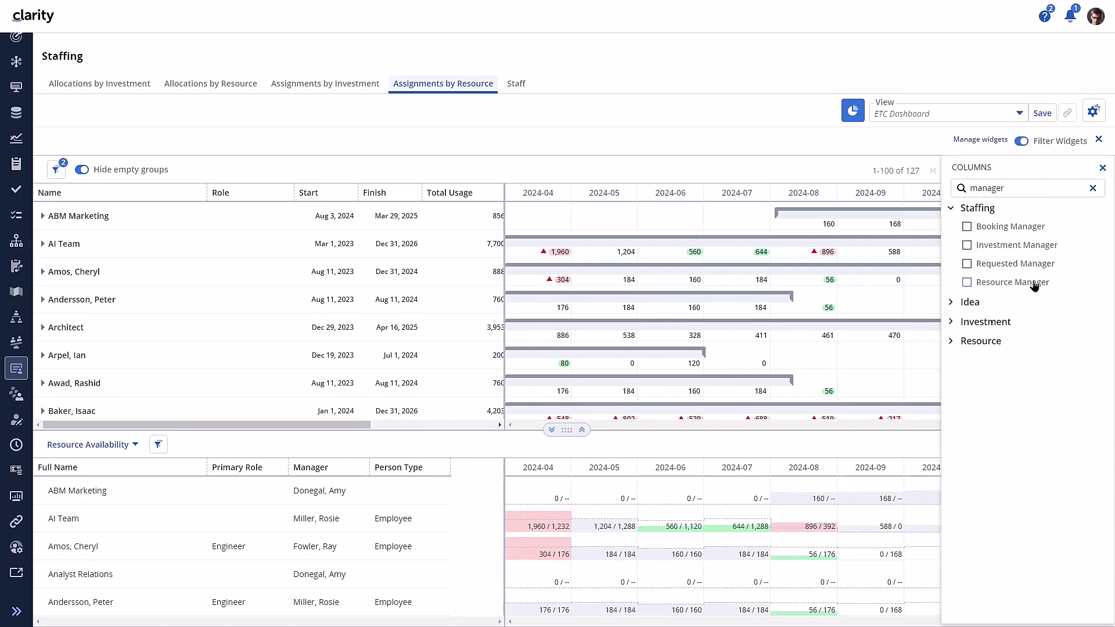
left_click(951, 324)
left_click(951, 360)
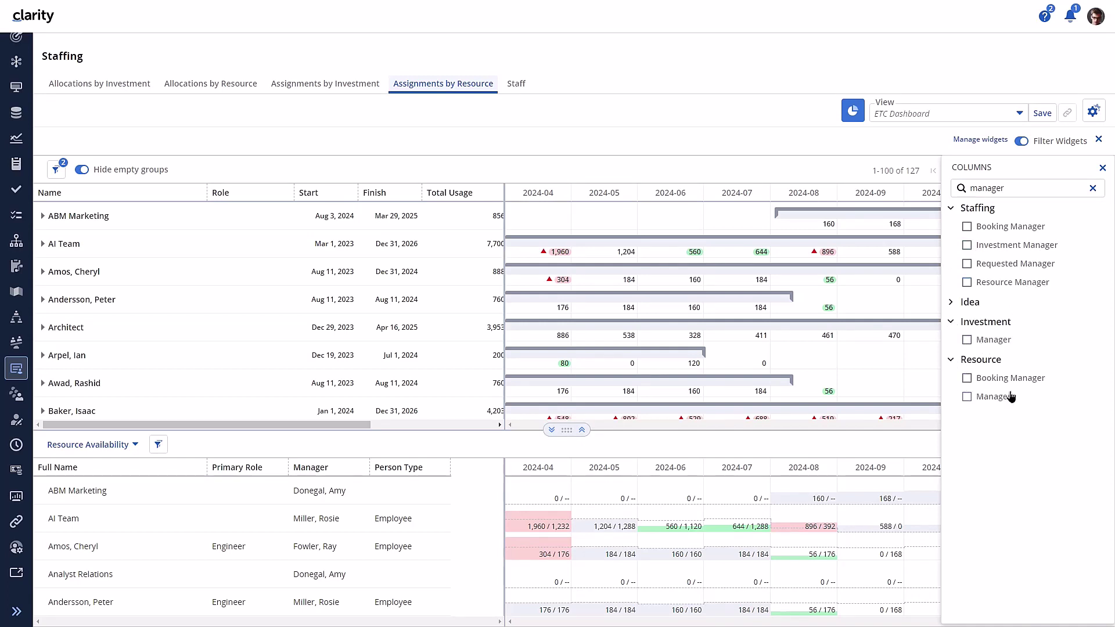
left_click(951, 303)
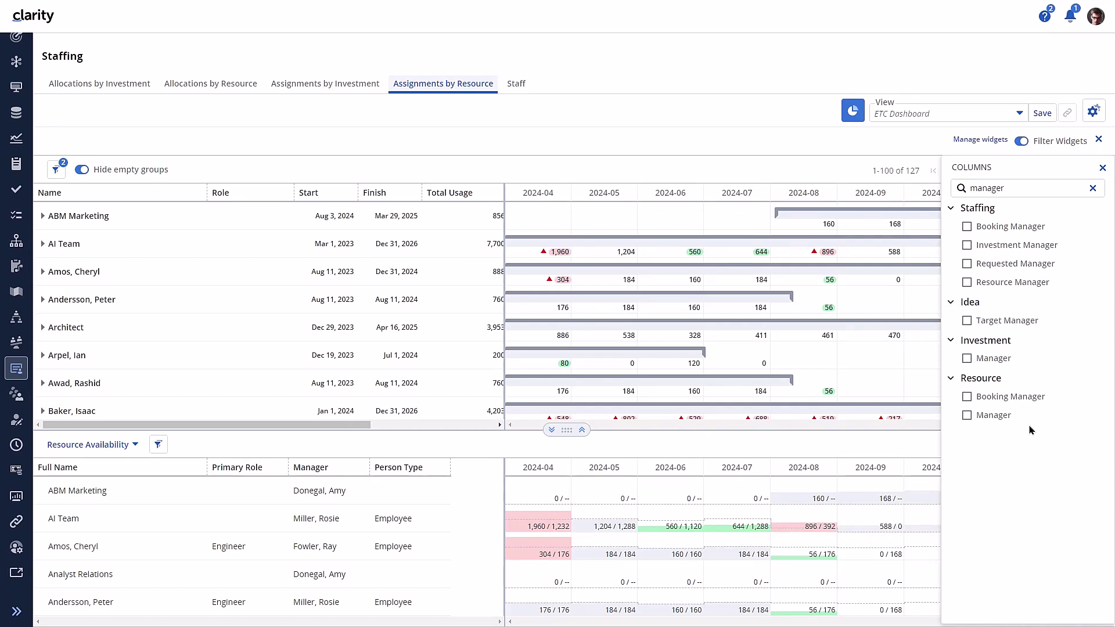
Step: Clear the column search, collapse the Staffing attributes and expand Per-Period Metrics to review the available metrics
left_click(1093, 189)
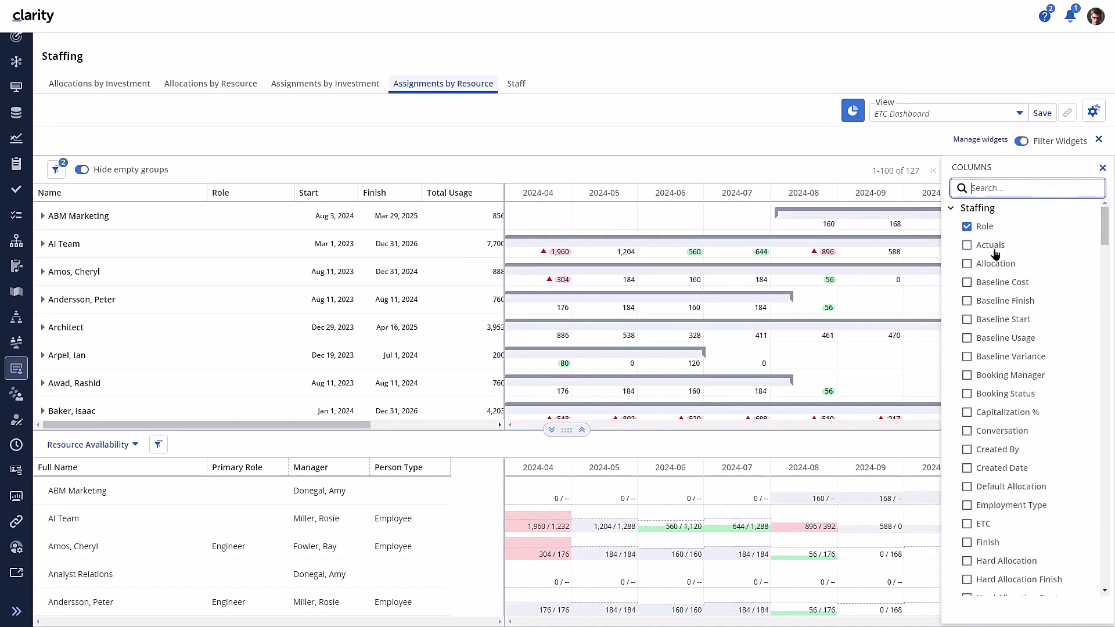
left_click(951, 210)
left_click(951, 228)
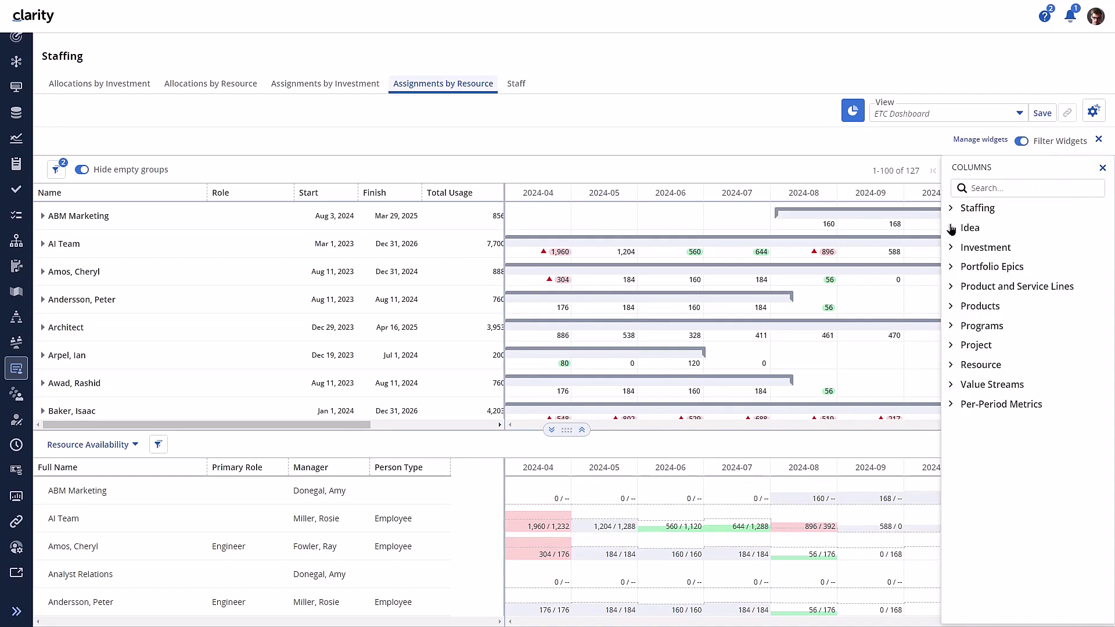
left_click(951, 404)
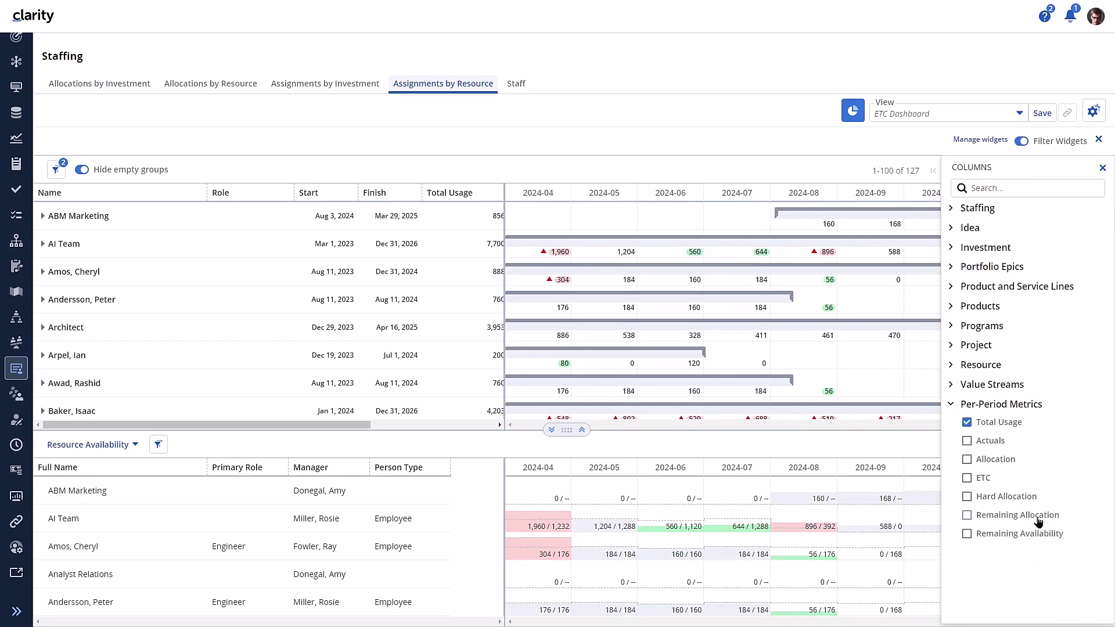
Step: In the Staffing administration, exclude the Idea attributes Benefit Description, Break-even Date and Business Unit
left_click(16, 549)
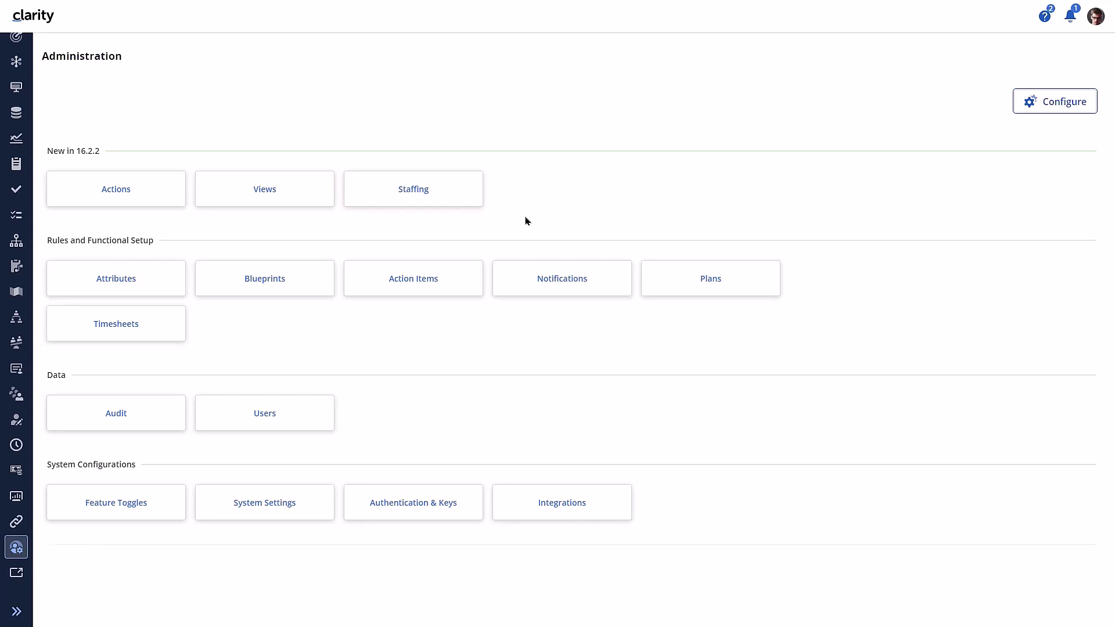
left_click(459, 207)
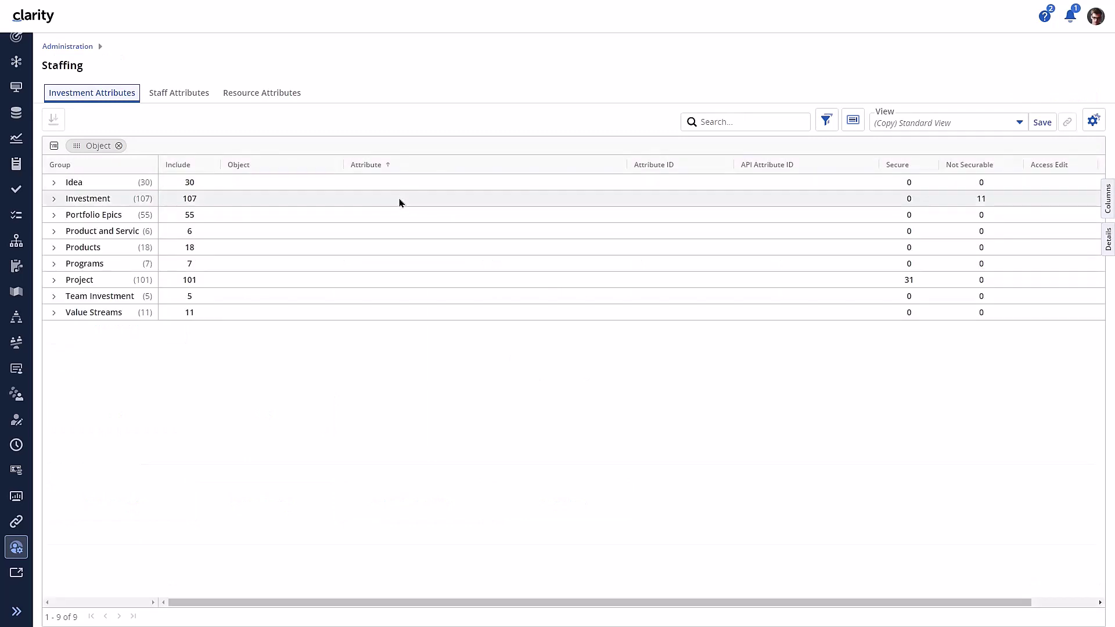
left_click(53, 185)
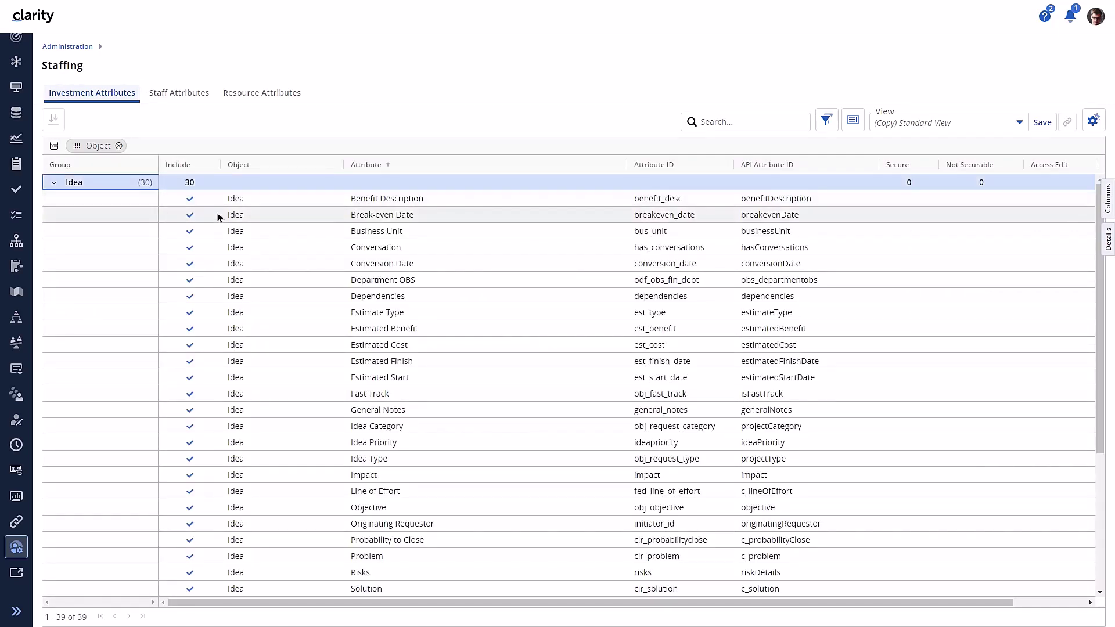
left_click(190, 202)
left_click(189, 213)
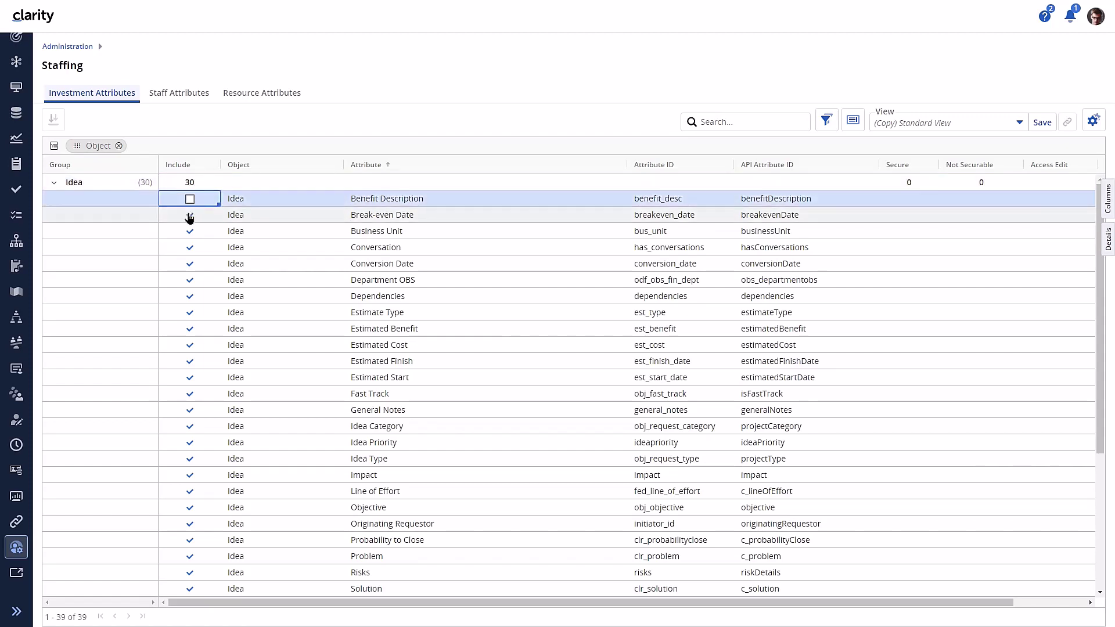
left_click(190, 250)
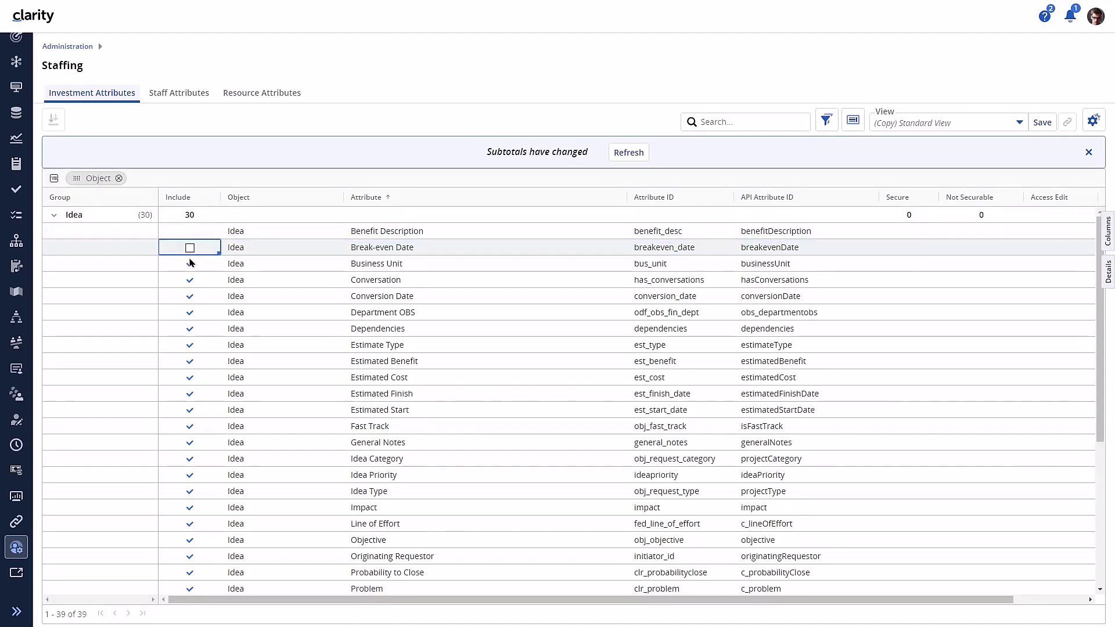
left_click(189, 266)
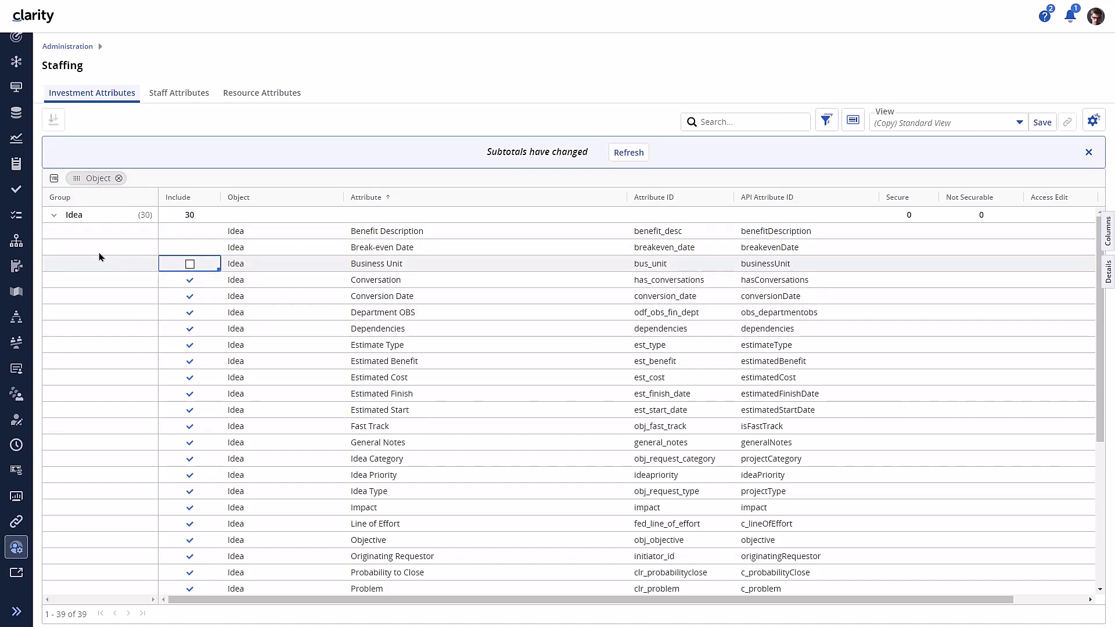
Step: Exclude both Actuals attributes and Actuals Sum for Labor Resources from the Investment group
left_click(55, 217)
left_click(55, 233)
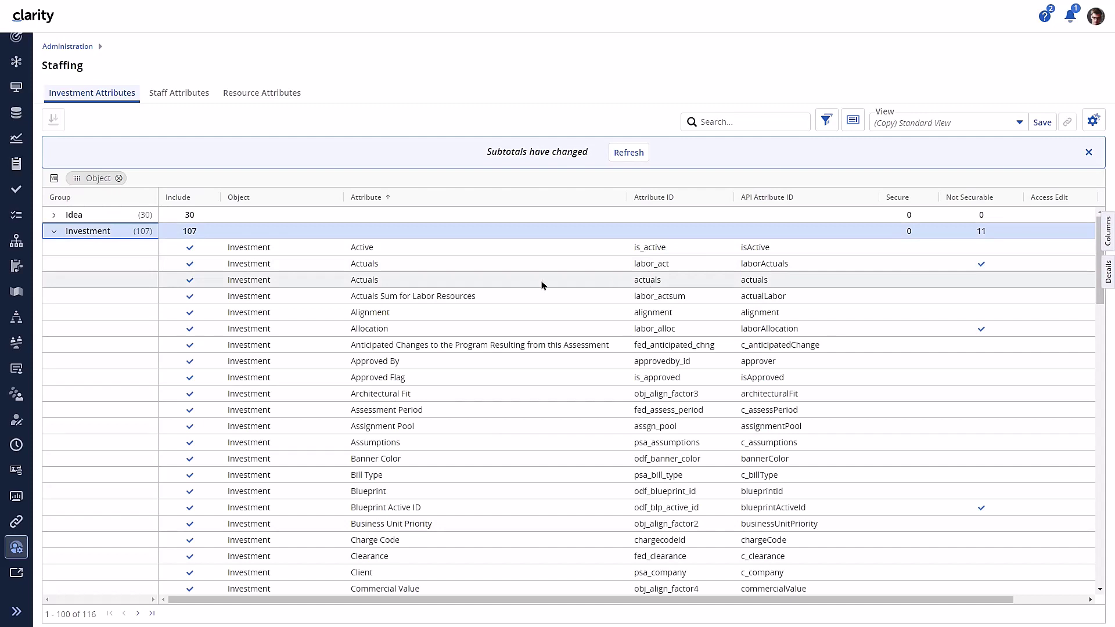
left_click(190, 265)
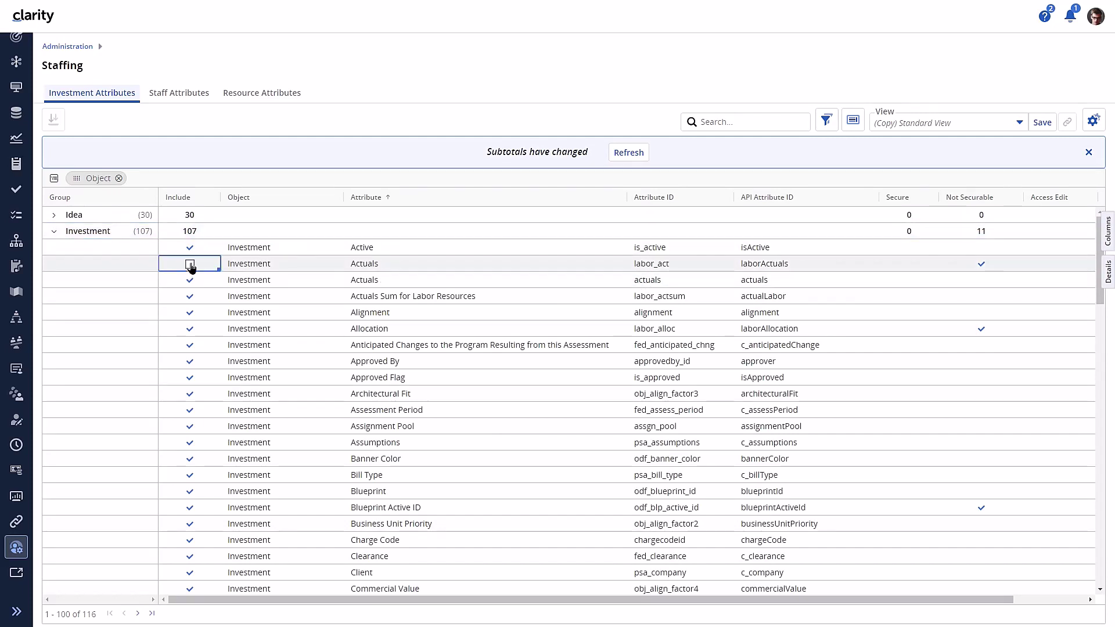
left_click(192, 282)
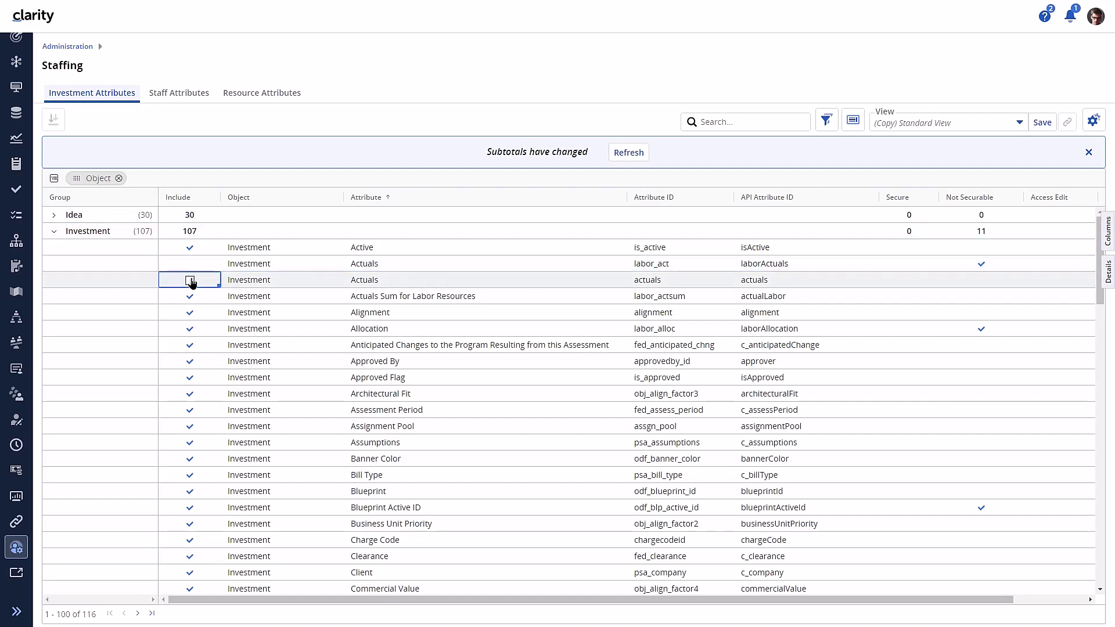
left_click(190, 297)
left_click(189, 297)
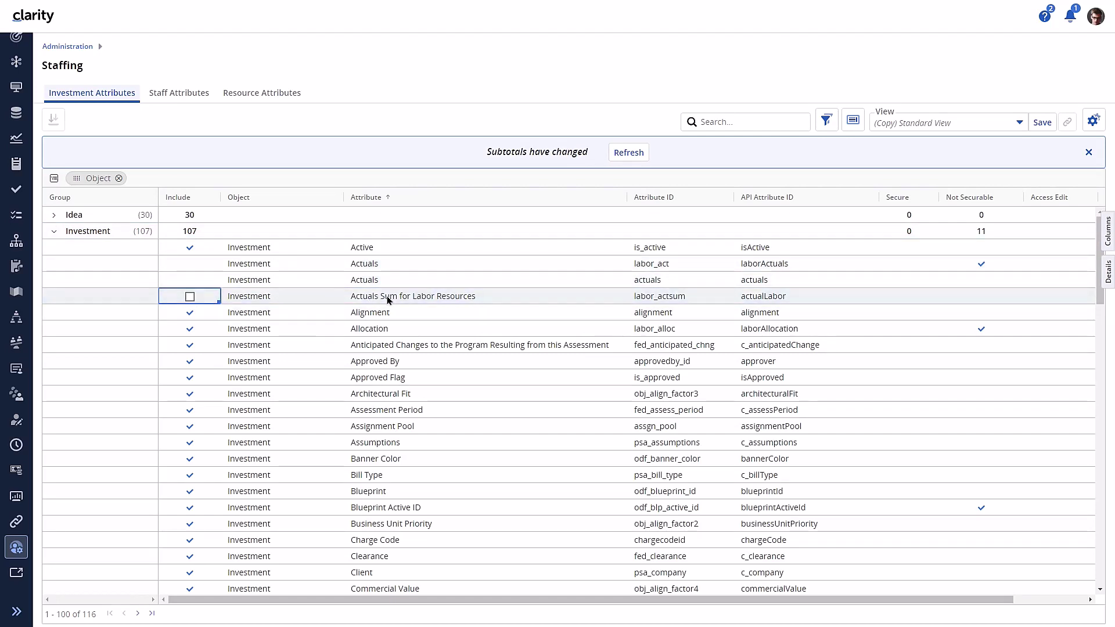
Step: Exclude the Products attributes Current CX Score, Customer Churn and Customer Journey
left_click(54, 232)
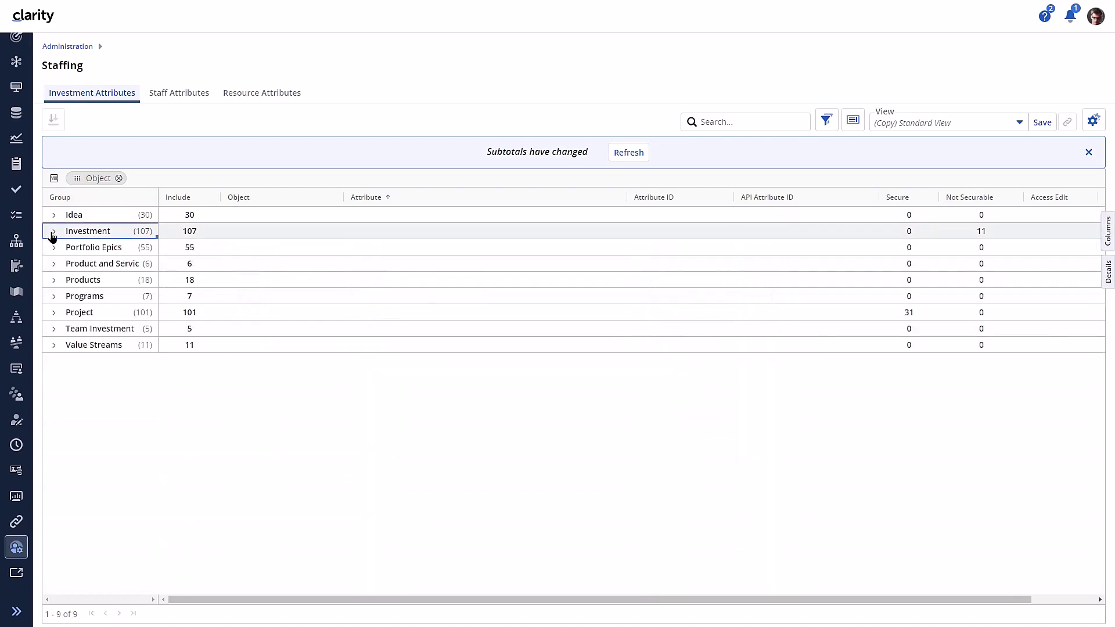
left_click(55, 281)
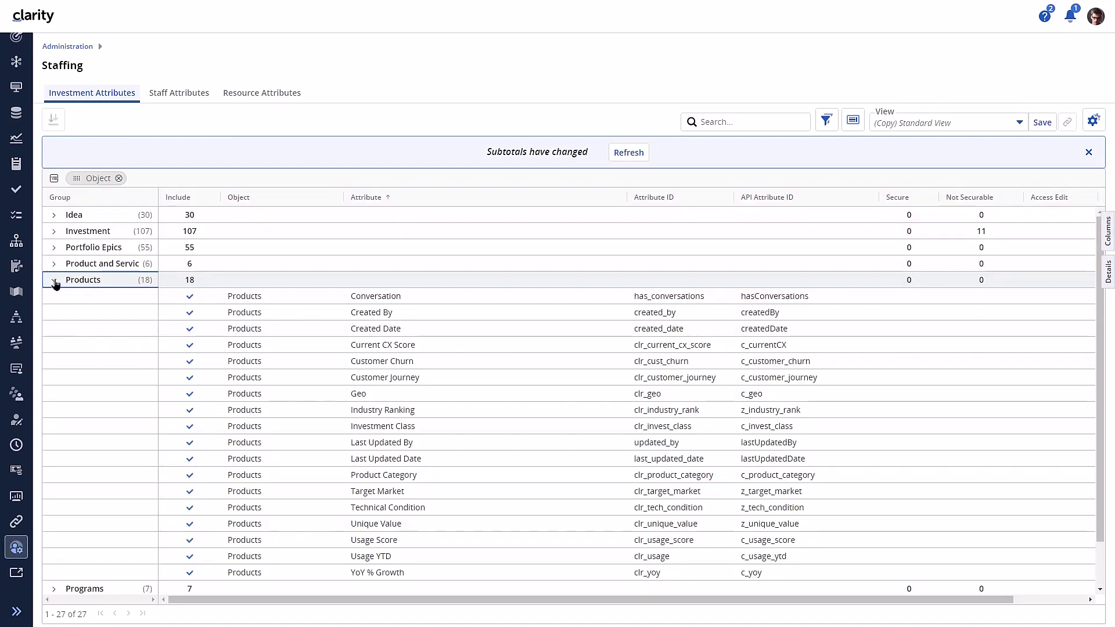
left_click(189, 345)
left_click(189, 361)
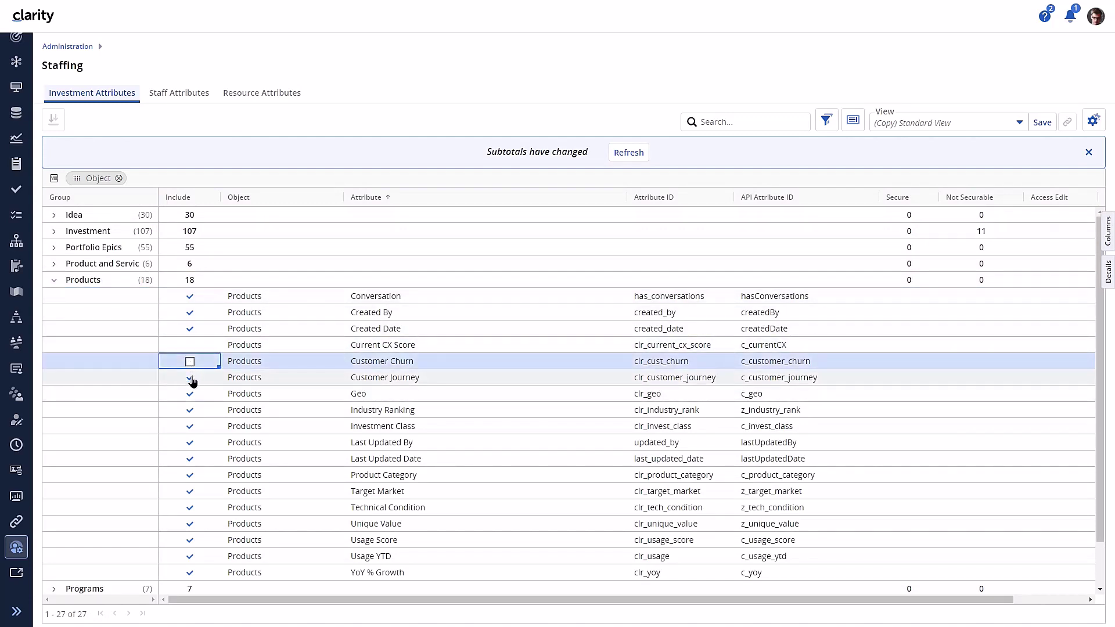
Step: Exclude the Conversation and Benefits Statement attributes from the Programs group
left_click(53, 280)
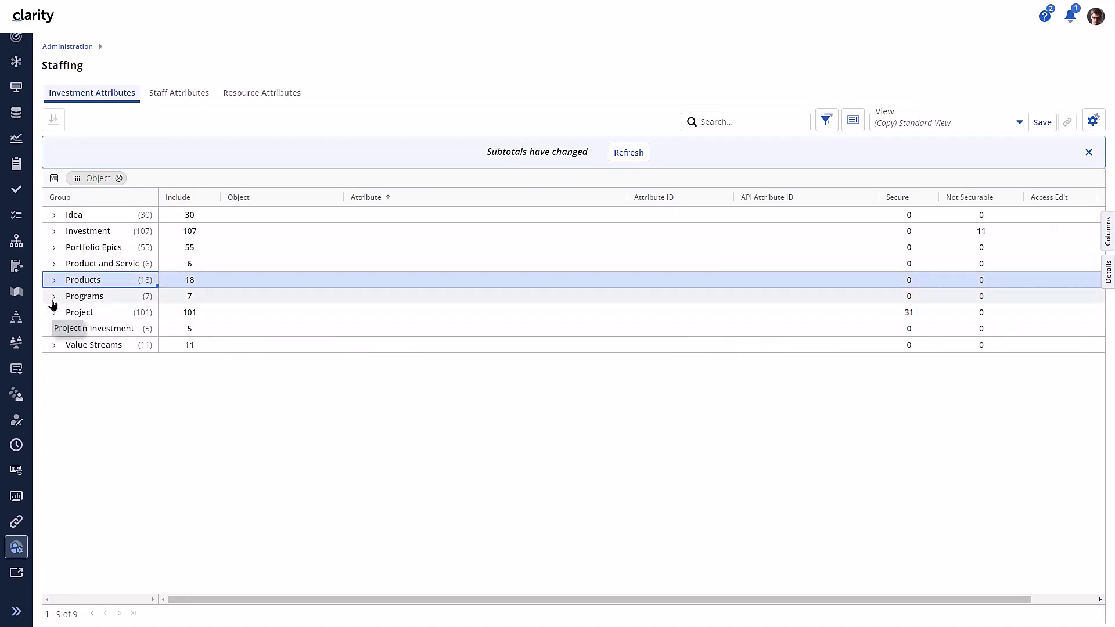
left_click(53, 297)
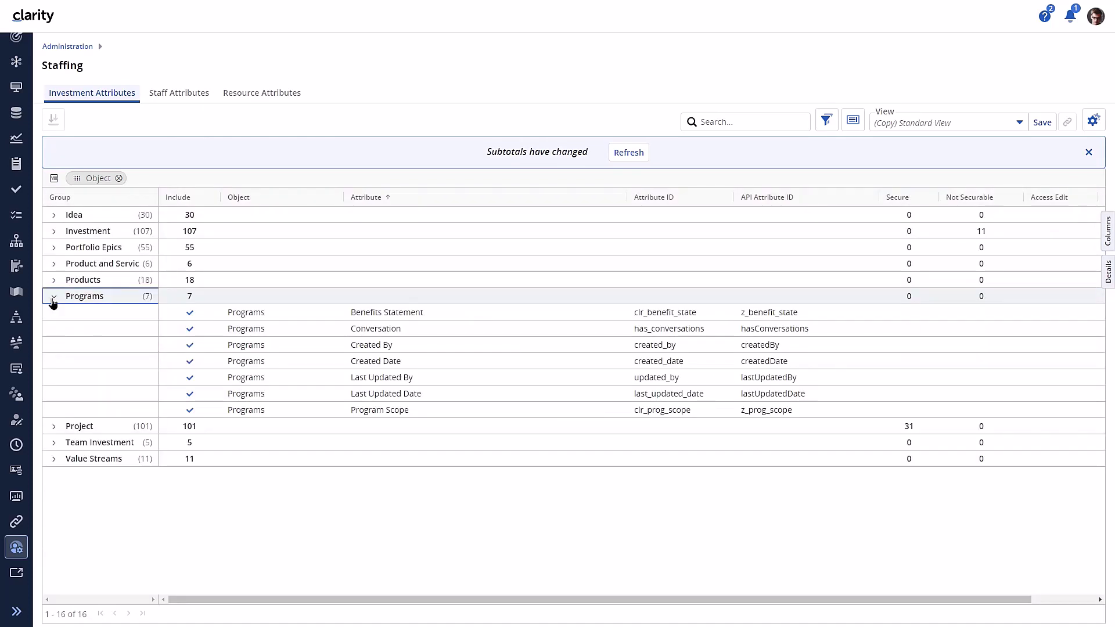
left_click(189, 328)
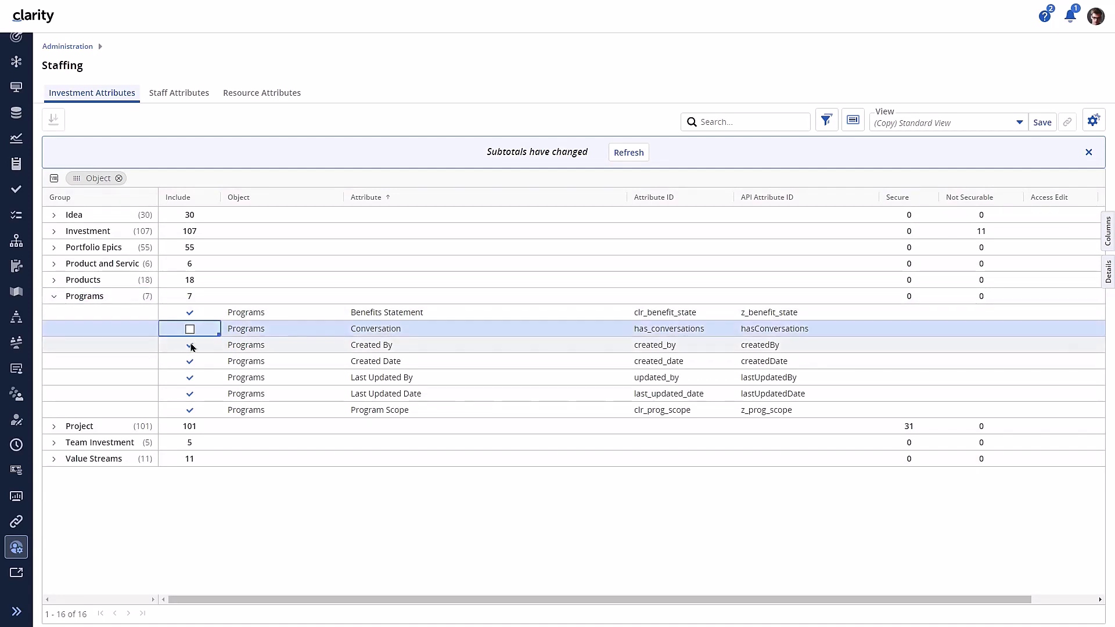
key("Up")
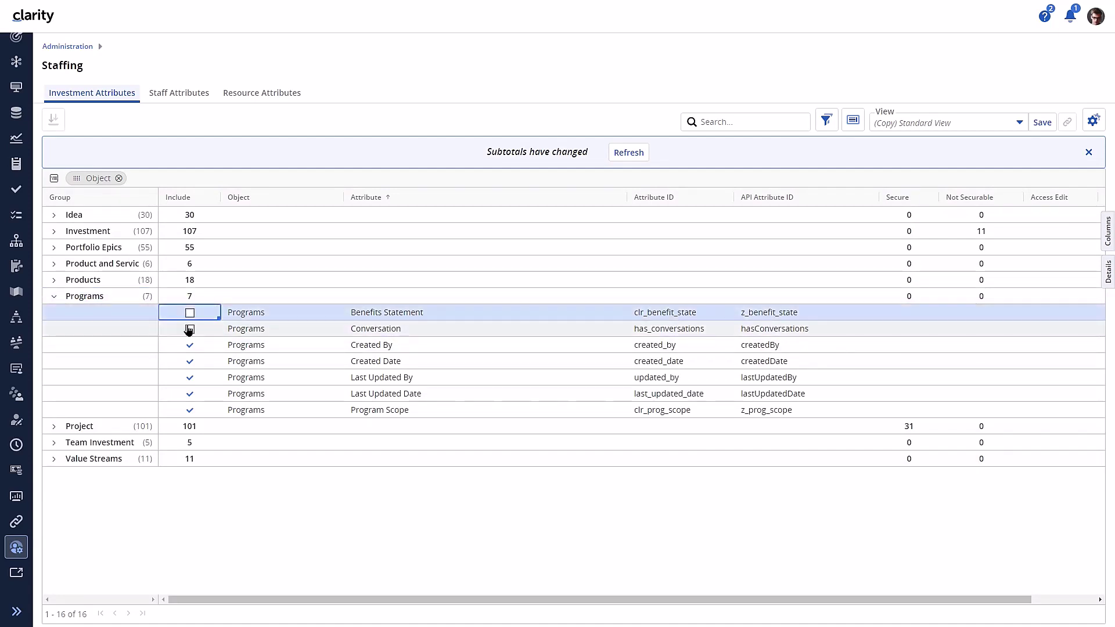
Step: Regroup the investment attributes by Include instead of Object and expand the False group
left_click(54, 296)
left_click(119, 146)
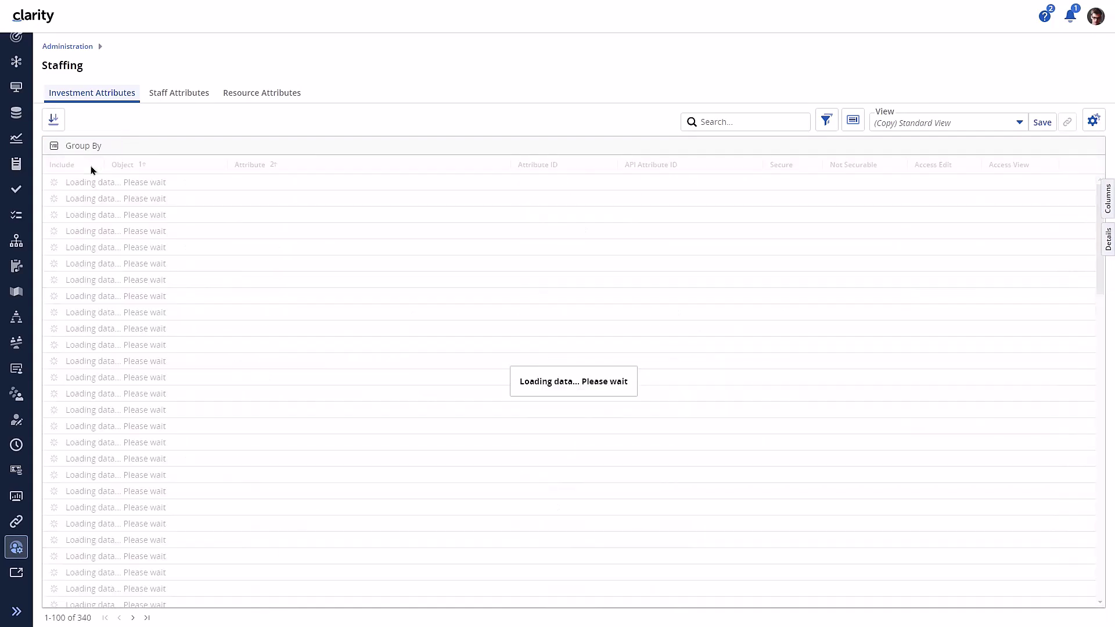
left_click(94, 165)
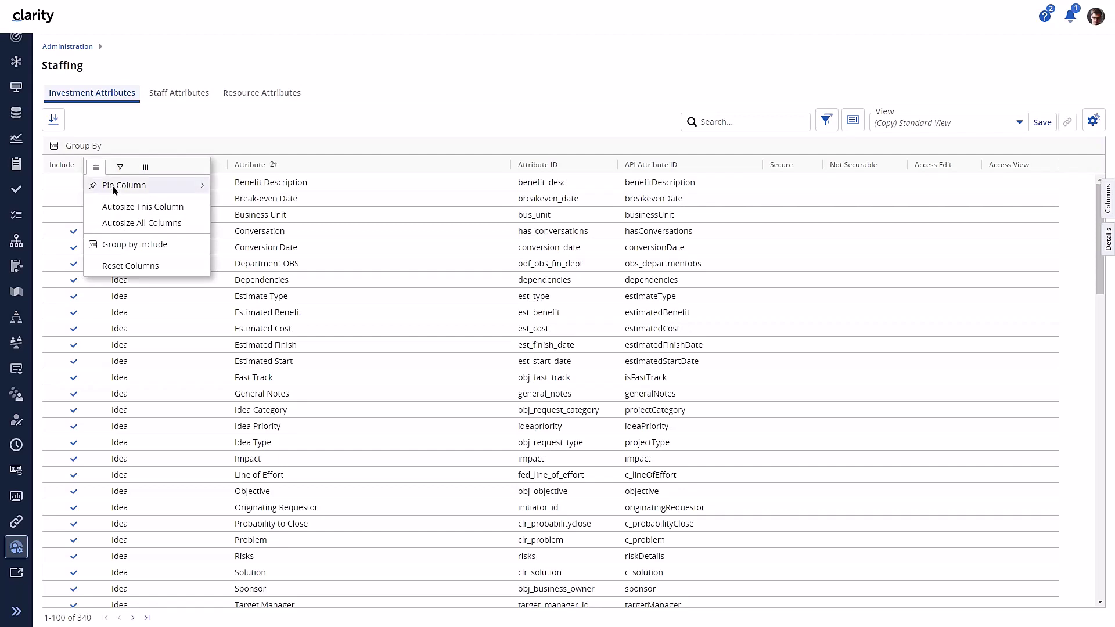
left_click(120, 248)
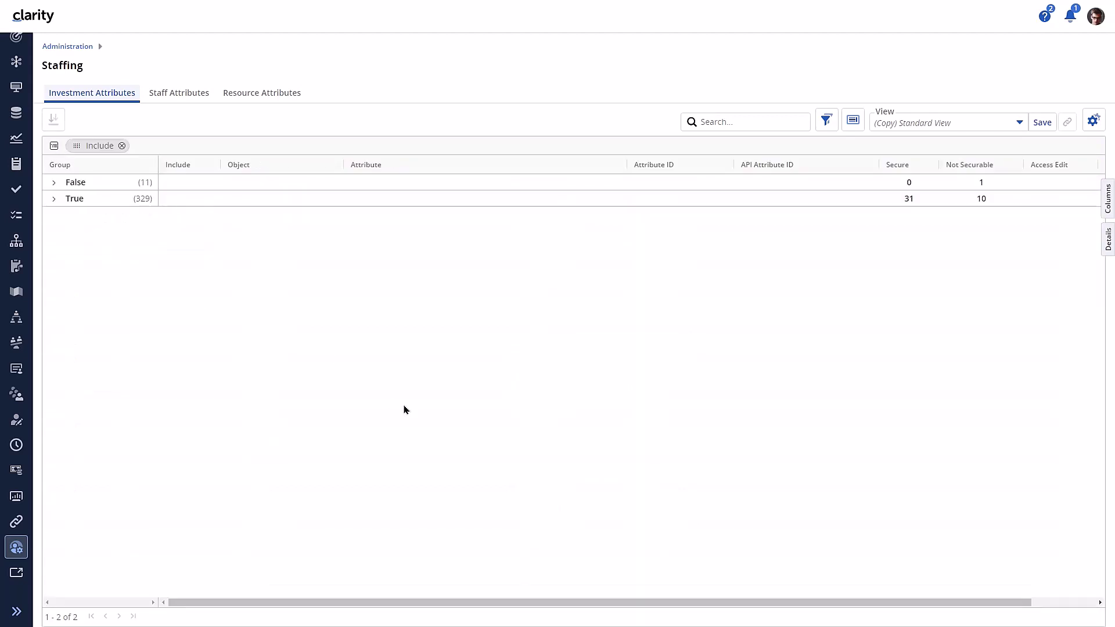
left_click(55, 183)
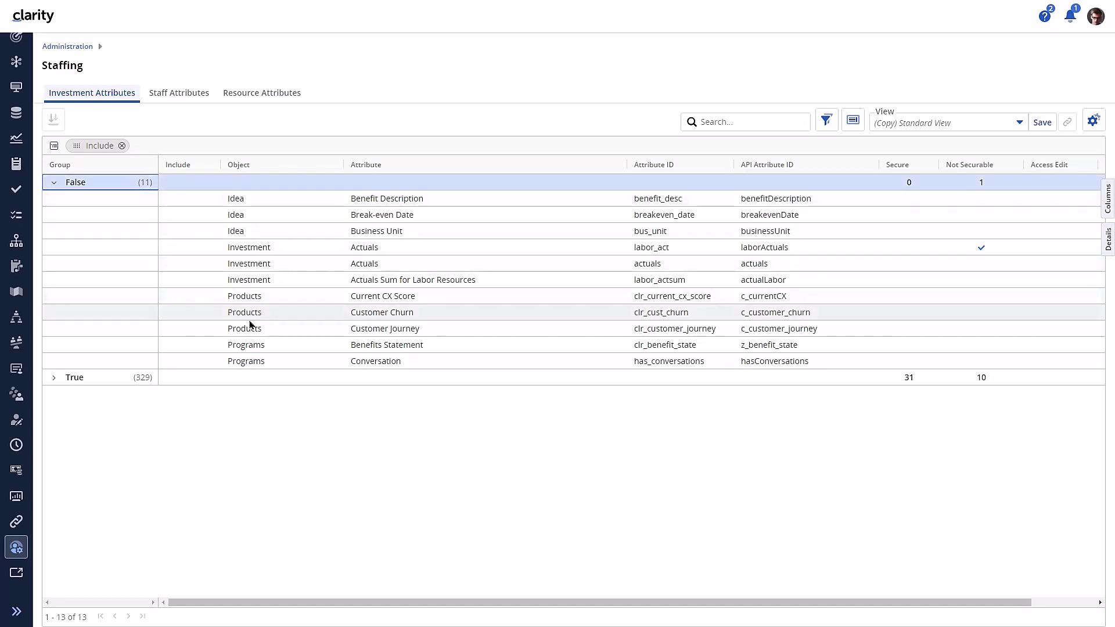
Step: Search the staff attributes for allocation and exclude Allocation (prallocsum) and Hard Allocation (hard_sum)
left_click(179, 98)
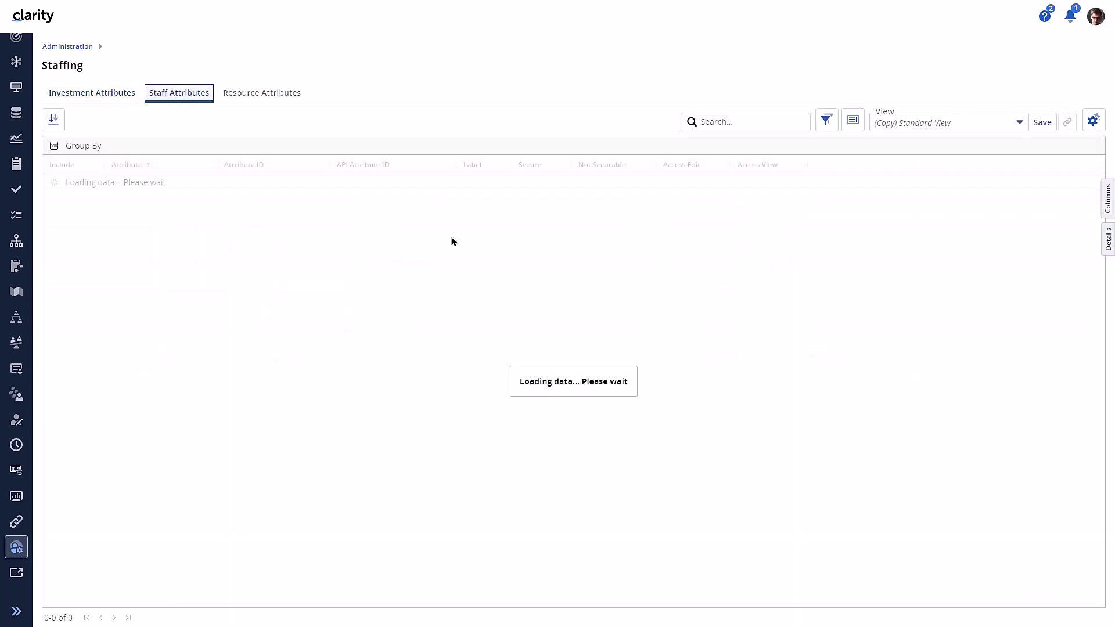
left_click(720, 125)
type("allocation")
key("Return")
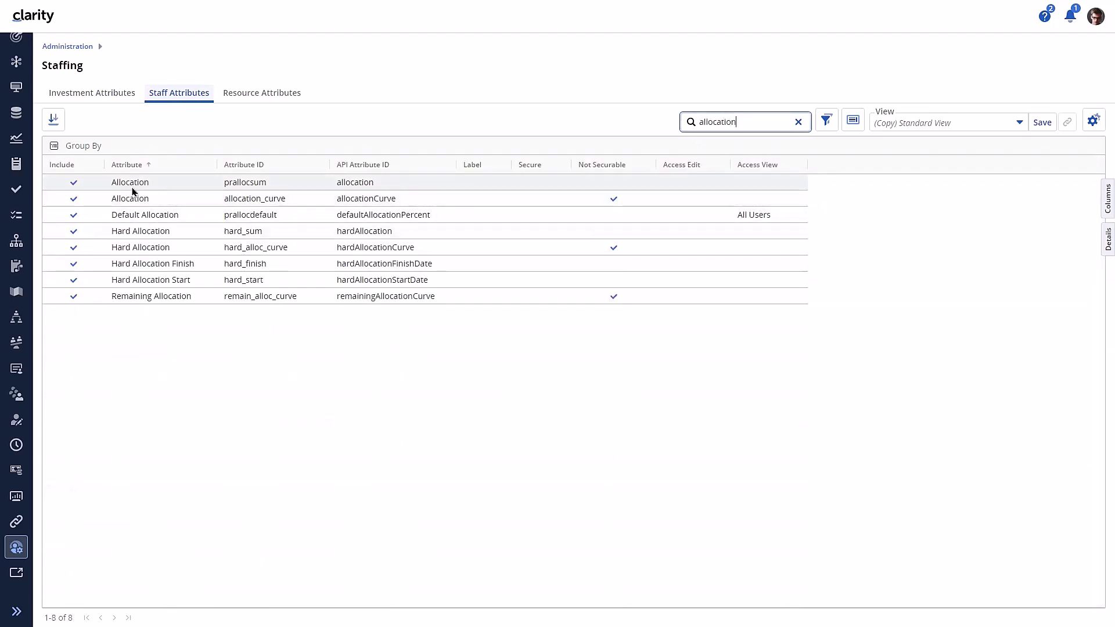
left_click(75, 184)
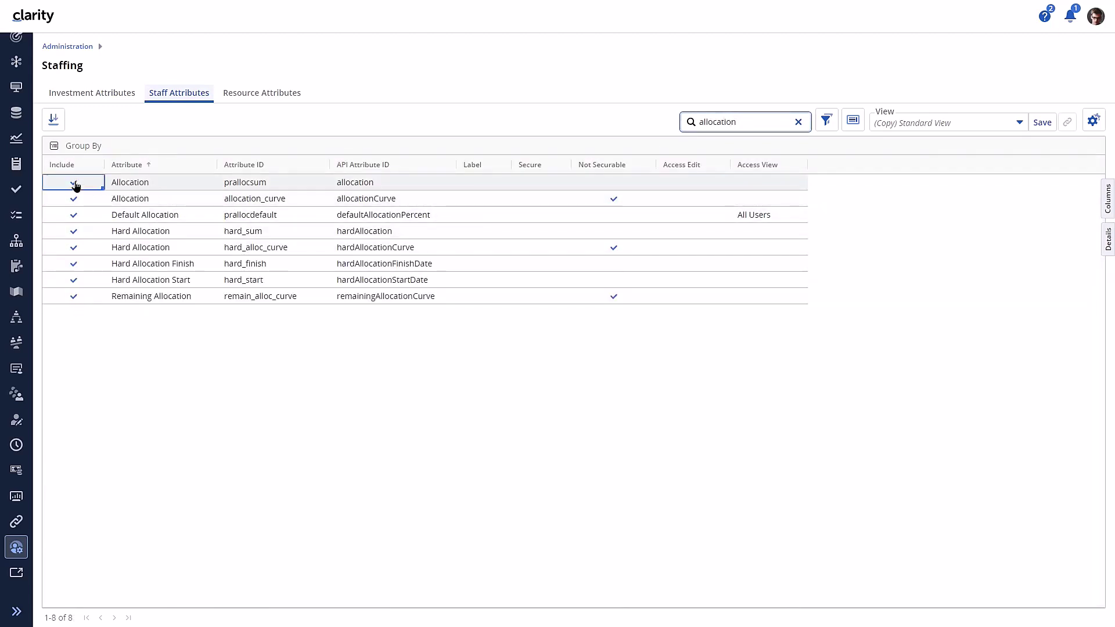
left_click(74, 231)
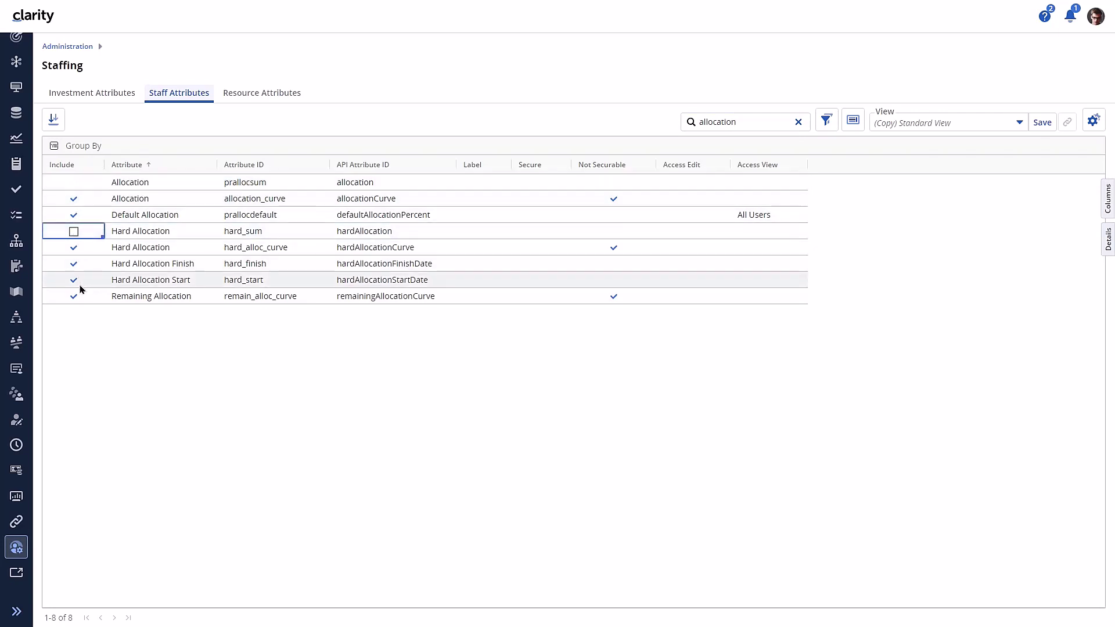
Step: Find and exclude the staff attributes Actuals (actsum) and Total Usage (total_usage)
left_click(743, 122)
left_click_drag(743, 122, 695, 128)
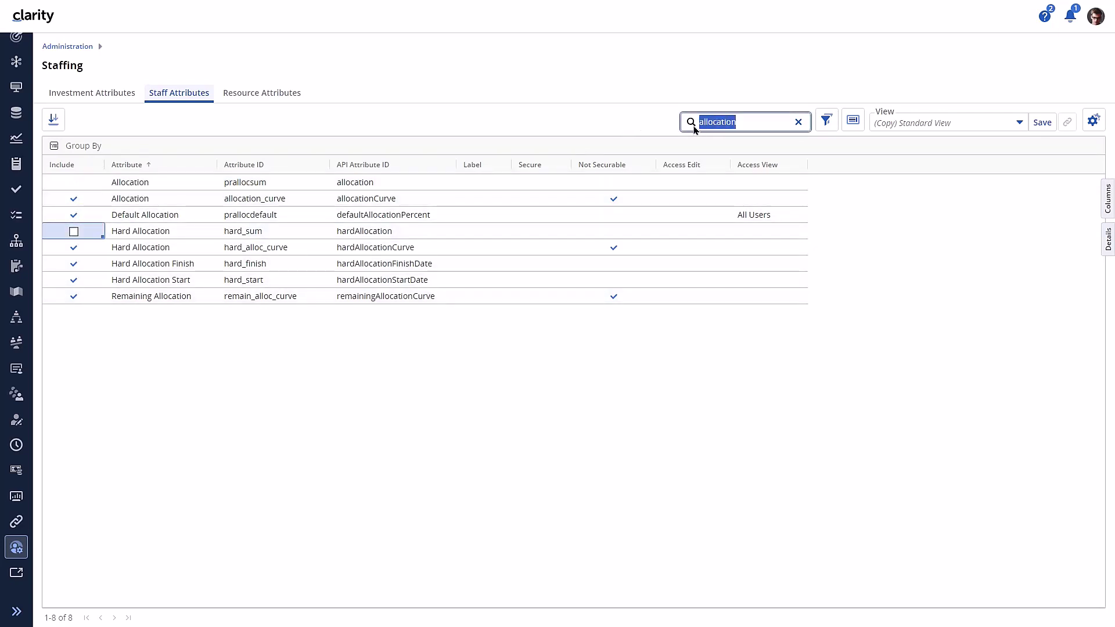
type("actual")
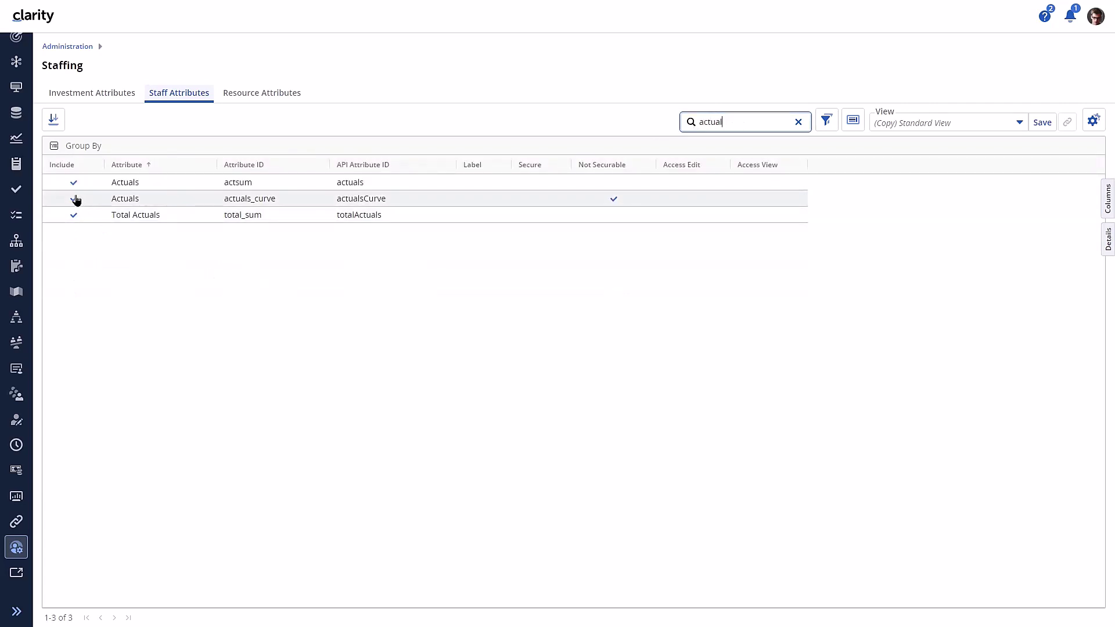
left_click(74, 185)
left_click_drag(747, 117, 703, 124)
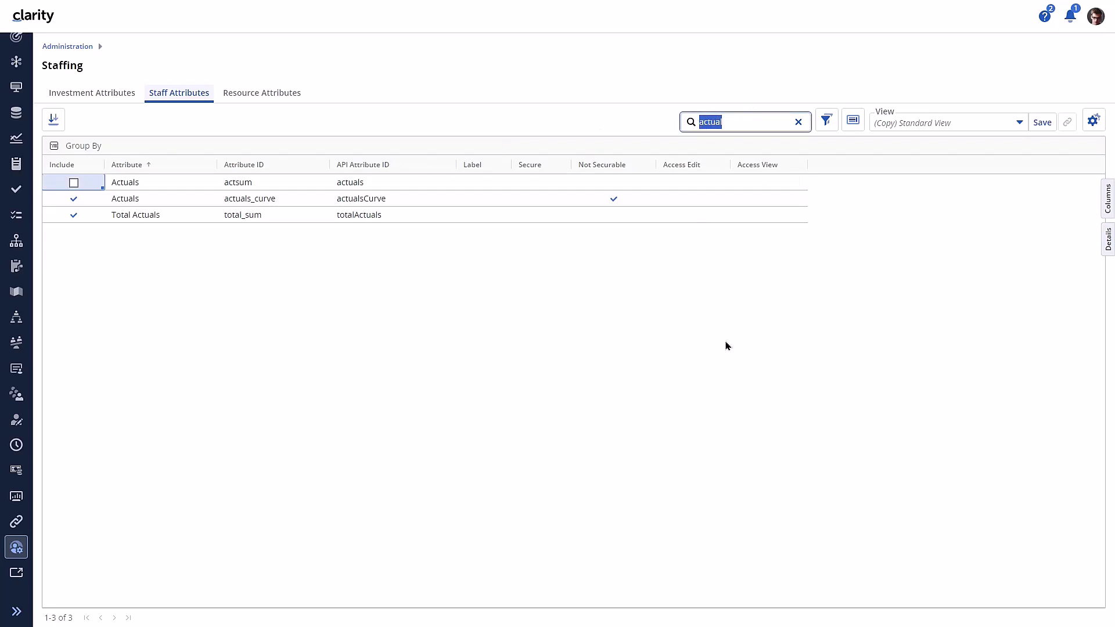
type("usage")
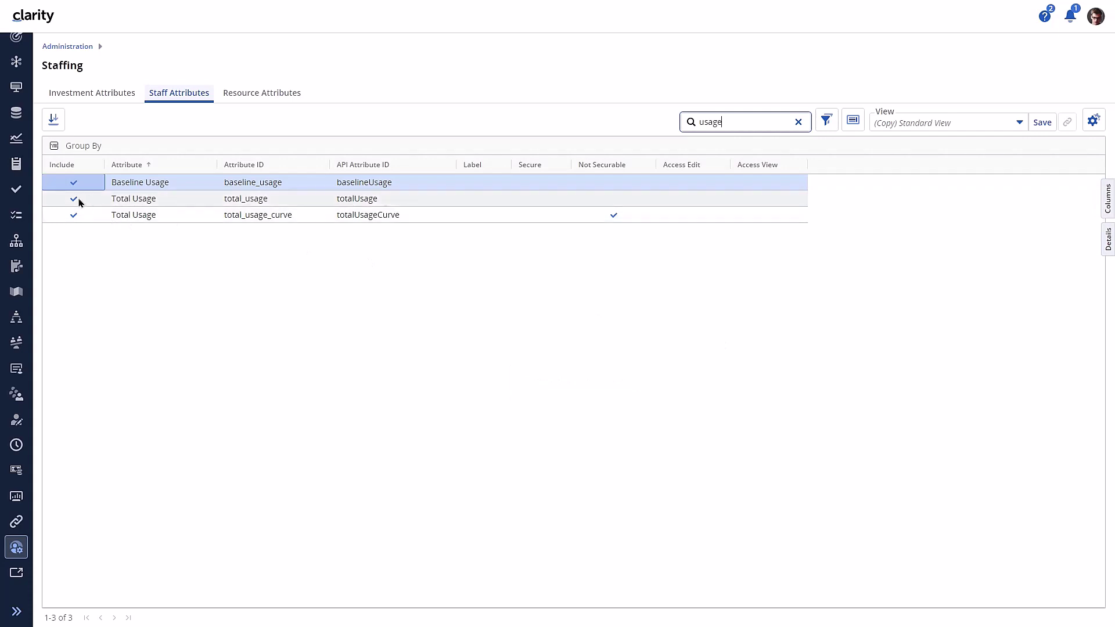
left_click(76, 201)
Step: Search the staff attributes for manager and exclude all matching attributes except Requested Manager
left_click_drag(723, 122, 694, 137)
type("manag")
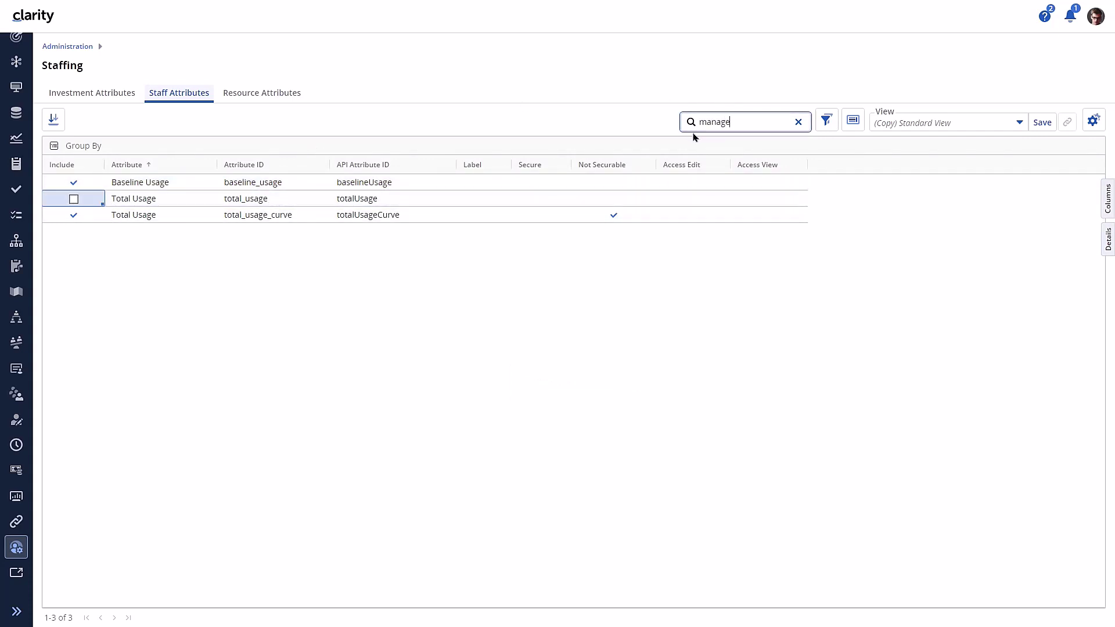
type("er")
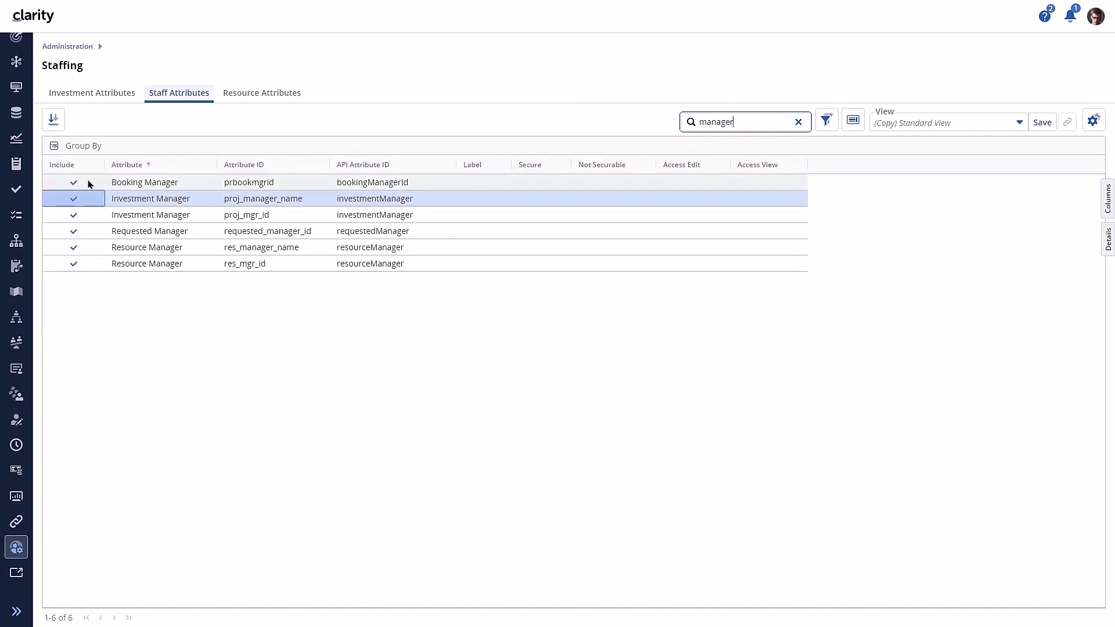
left_click(71, 183)
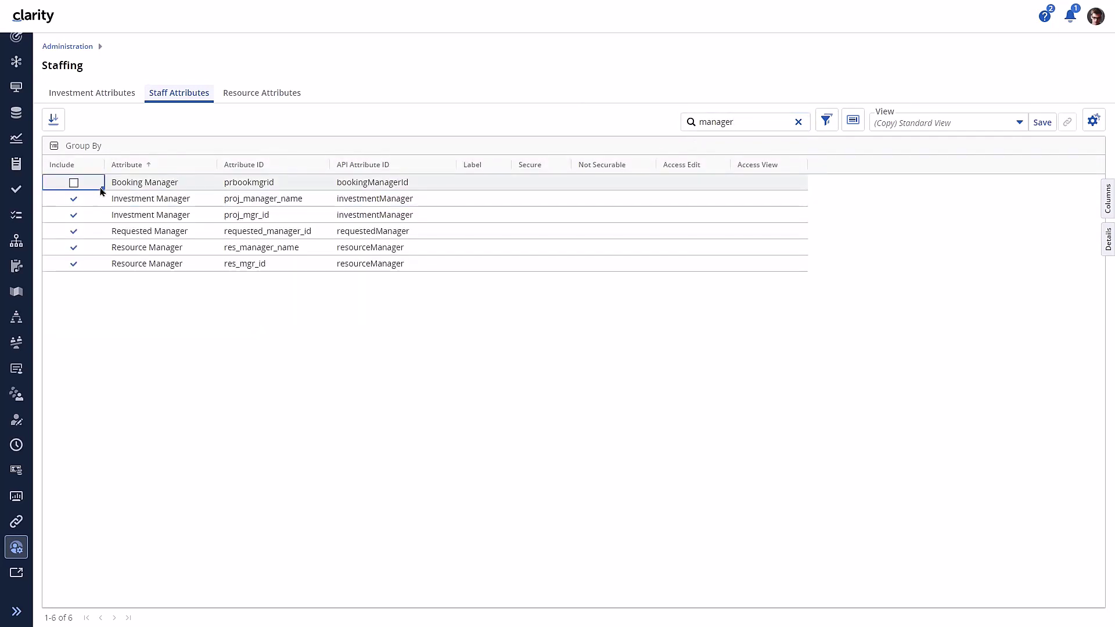
left_click_drag(103, 188, 106, 275)
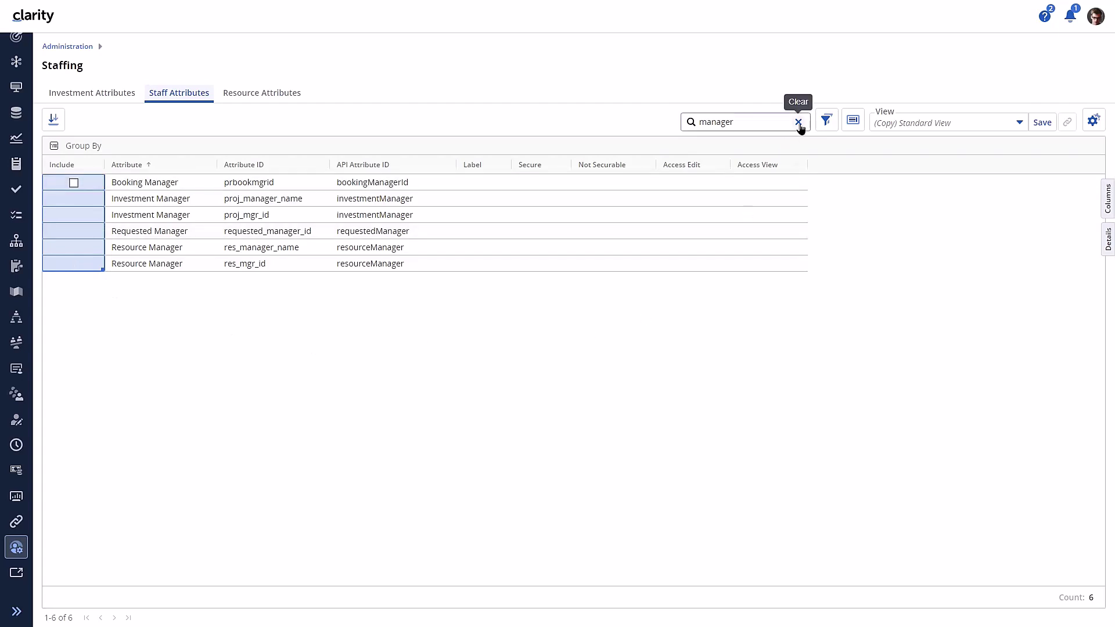
left_click(73, 232)
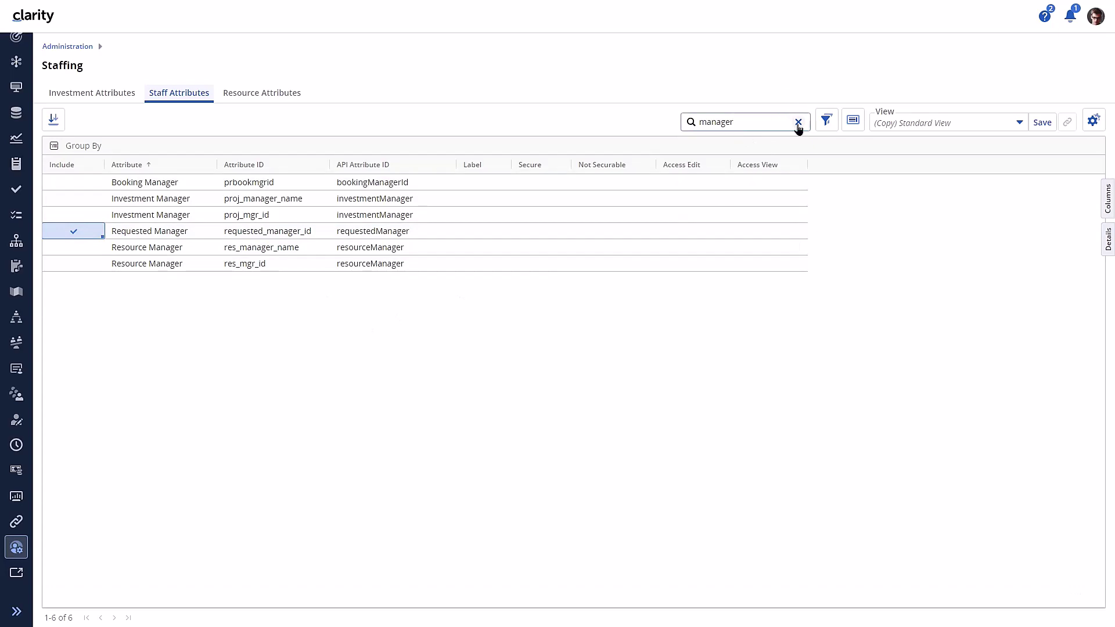
Step: Search the staff attributes for investment and exclude Investment Finish Date, Investment ID and Investment Start Date
left_click(798, 122)
type("investment")
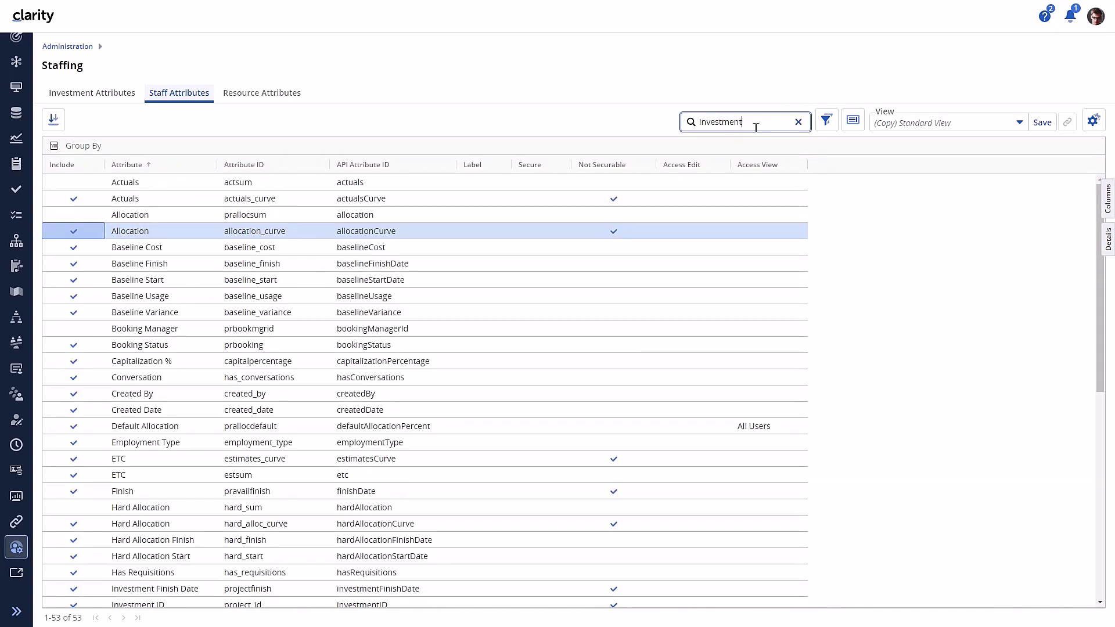
left_click(74, 182)
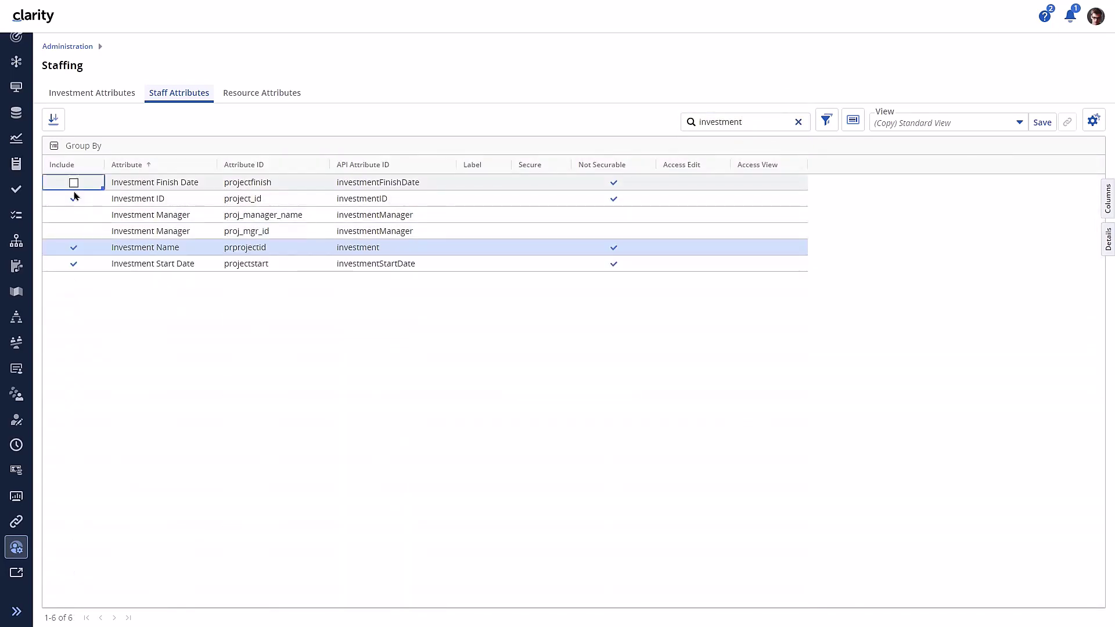
left_click(74, 199)
left_click(74, 263)
left_click(74, 248)
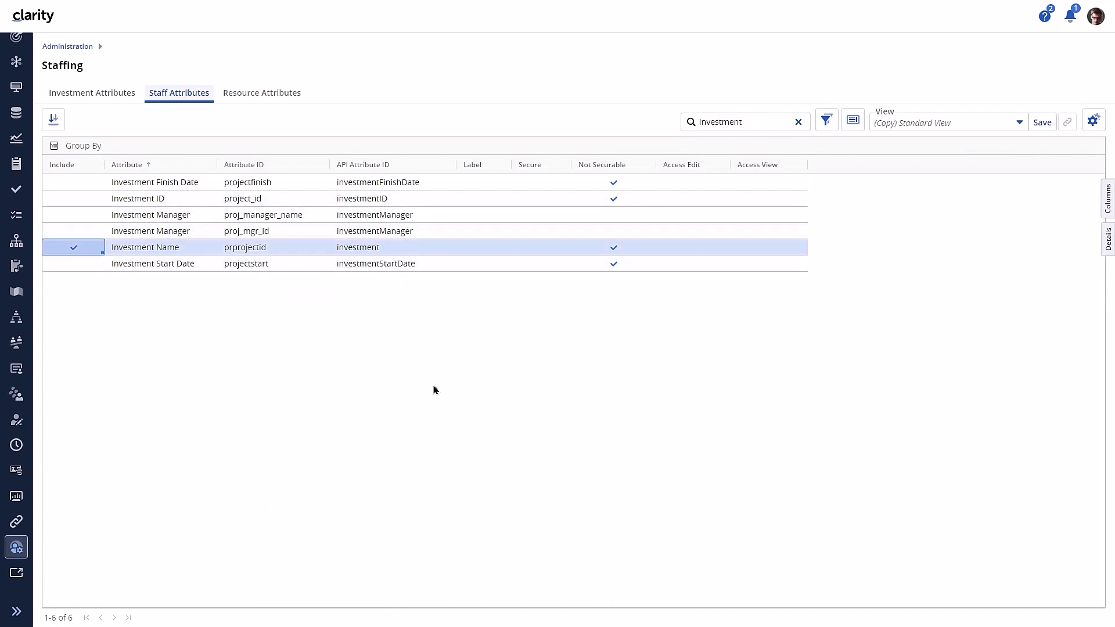
Step: Clear the search, group the staff attributes by Include and expand the False group
left_click(799, 122)
left_click_drag(64, 165, 95, 146)
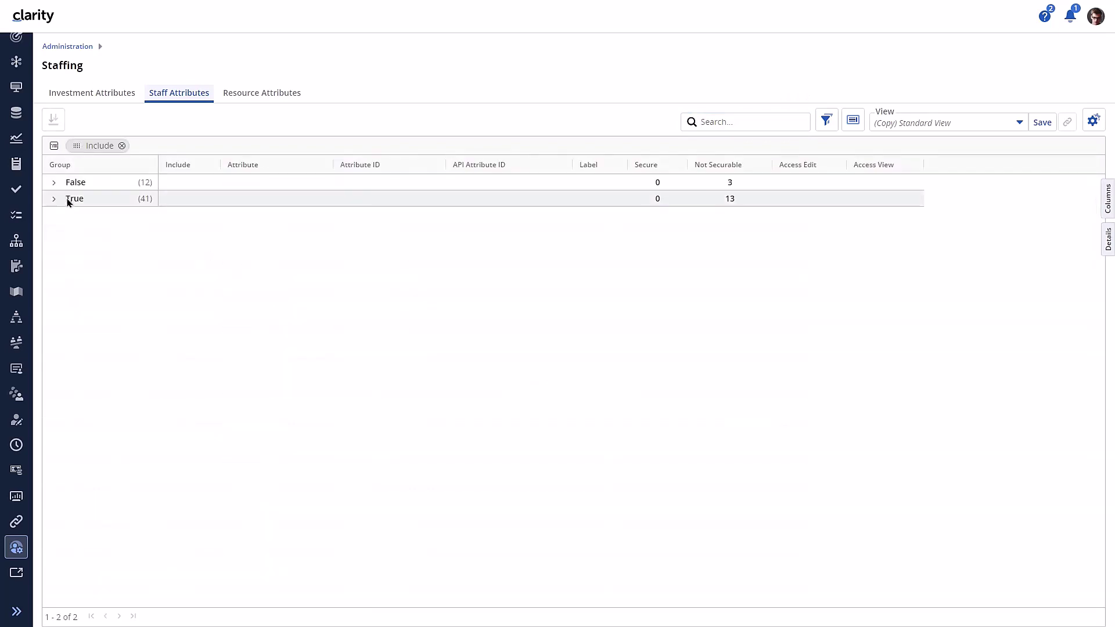
left_click(53, 182)
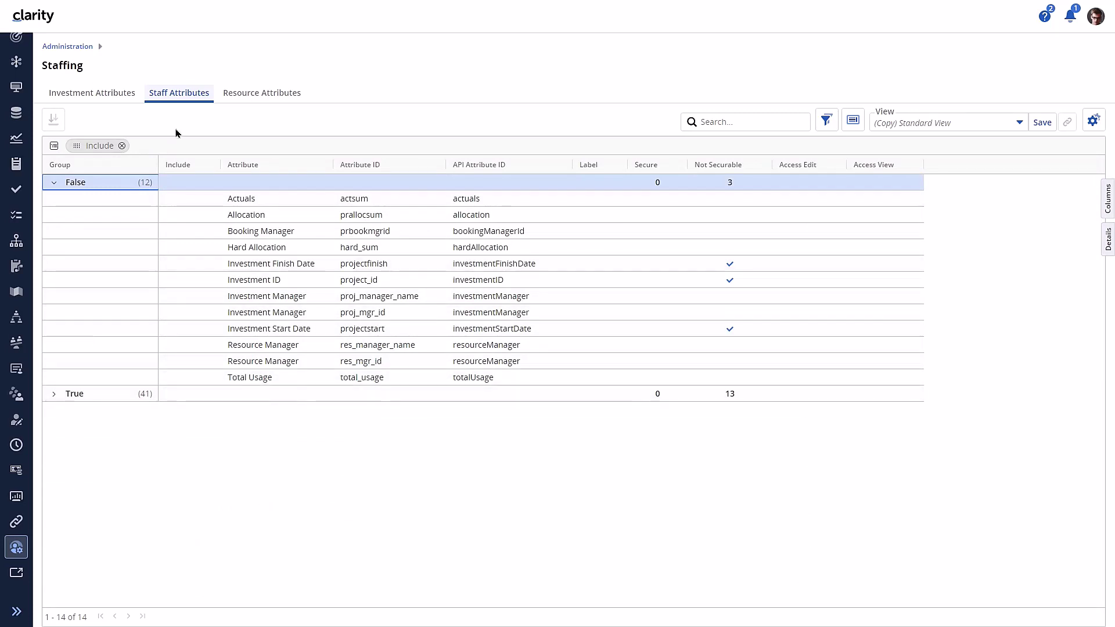
Step: Exclude the resource attributes ABLE Business Teams, Blueprint, Blueprint Active ID, Date of Hire and Date of Termination
left_click(238, 100)
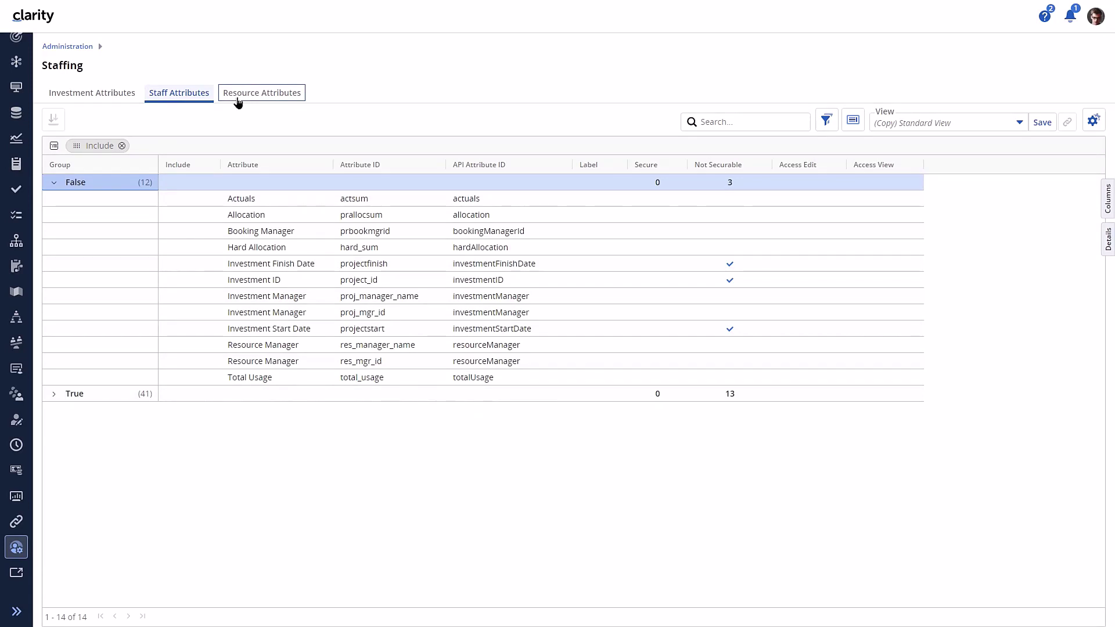
left_click(238, 101)
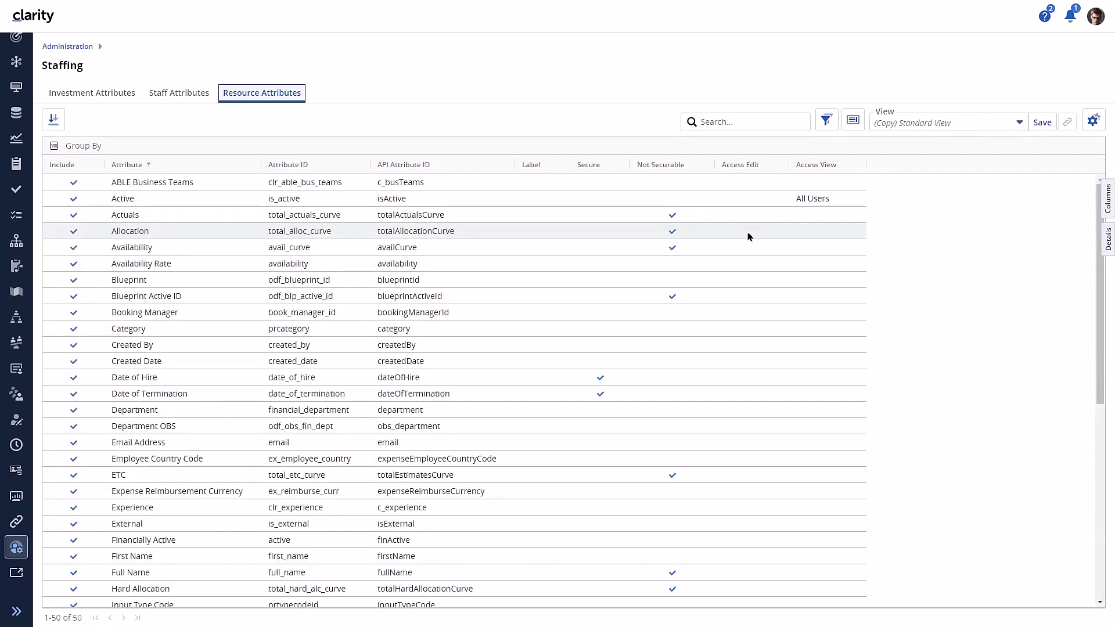
left_click(73, 185)
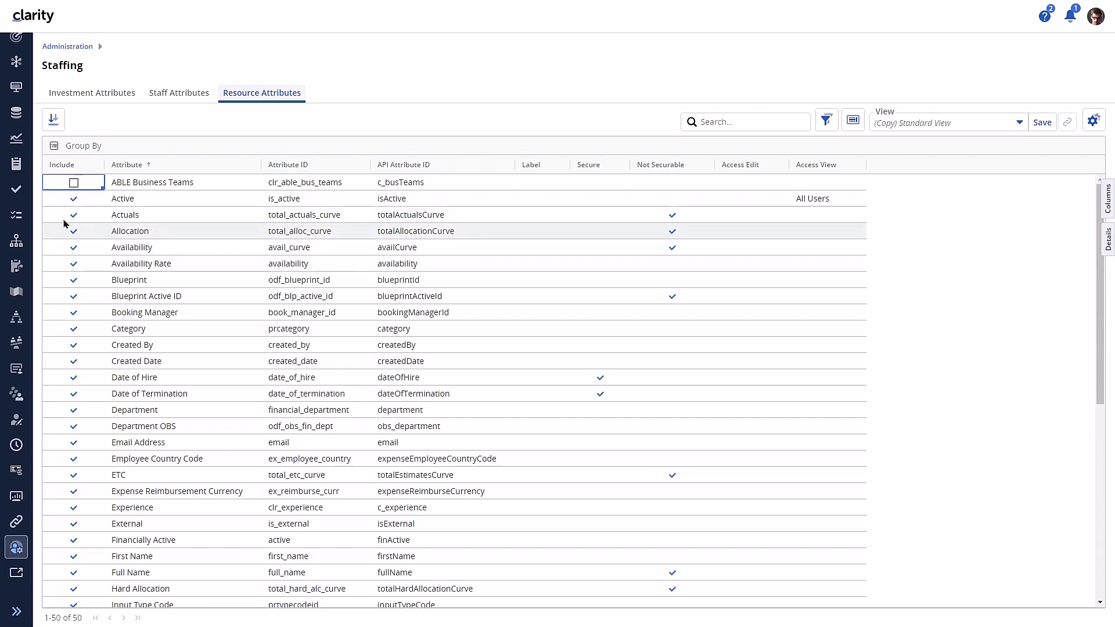
left_click(74, 281)
left_click(74, 296)
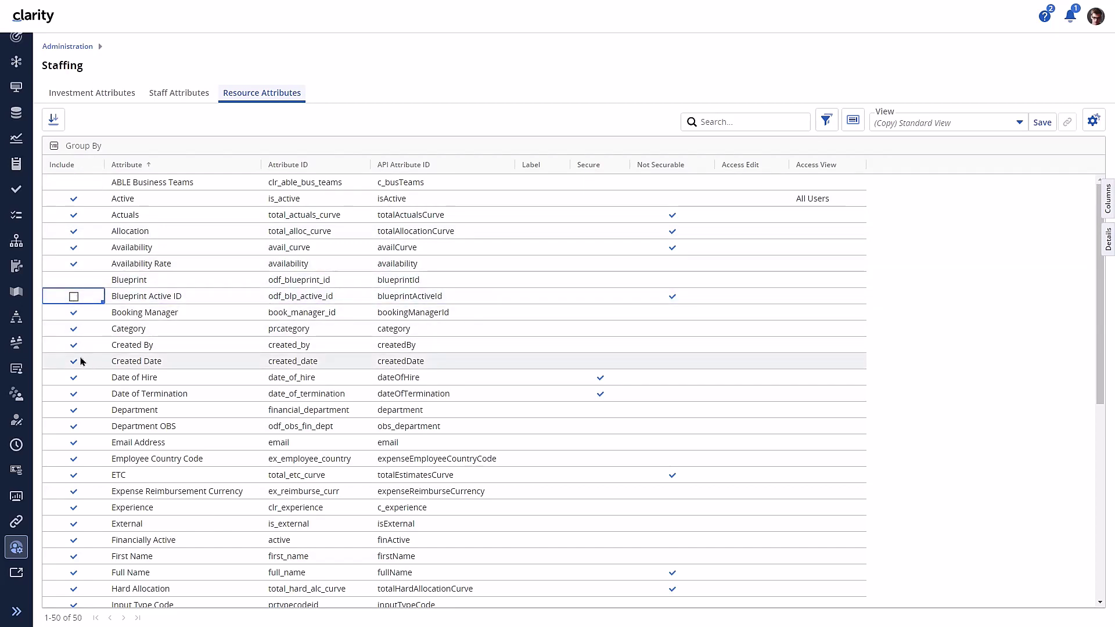
left_click(74, 395)
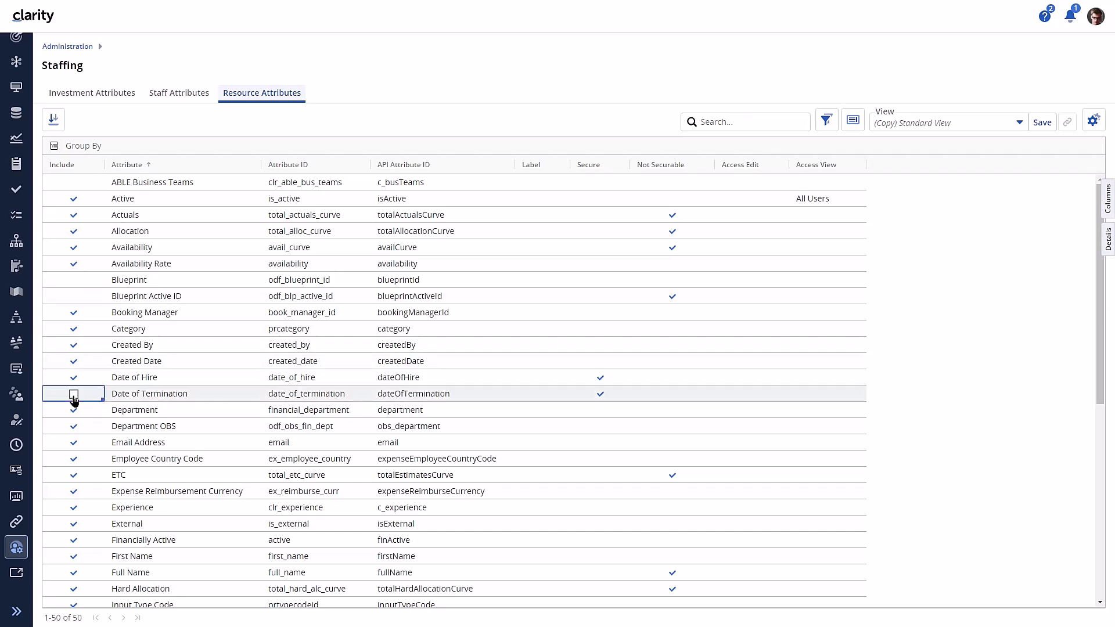
left_click(74, 378)
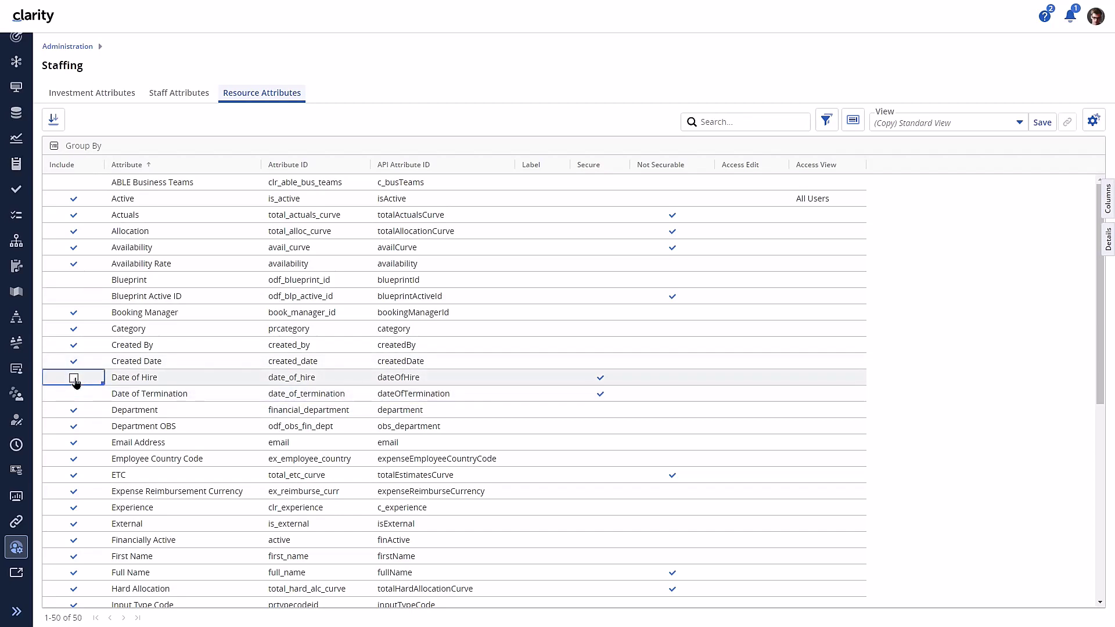
Step: Group the resource attributes by Include and expand the False group
left_click_drag(56, 168, 86, 147)
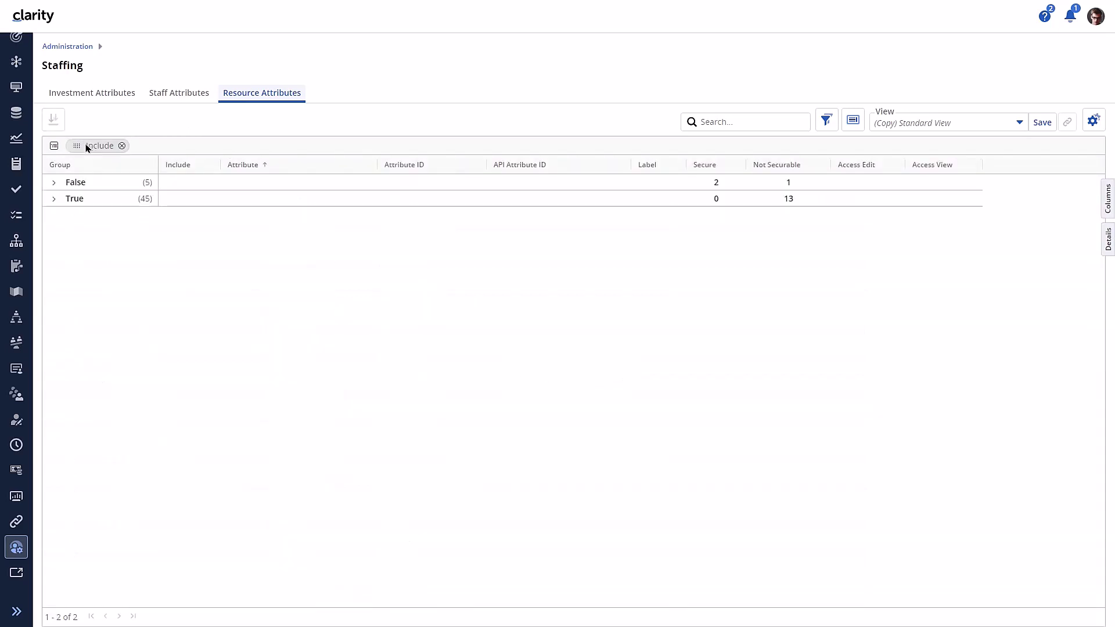
left_click(53, 184)
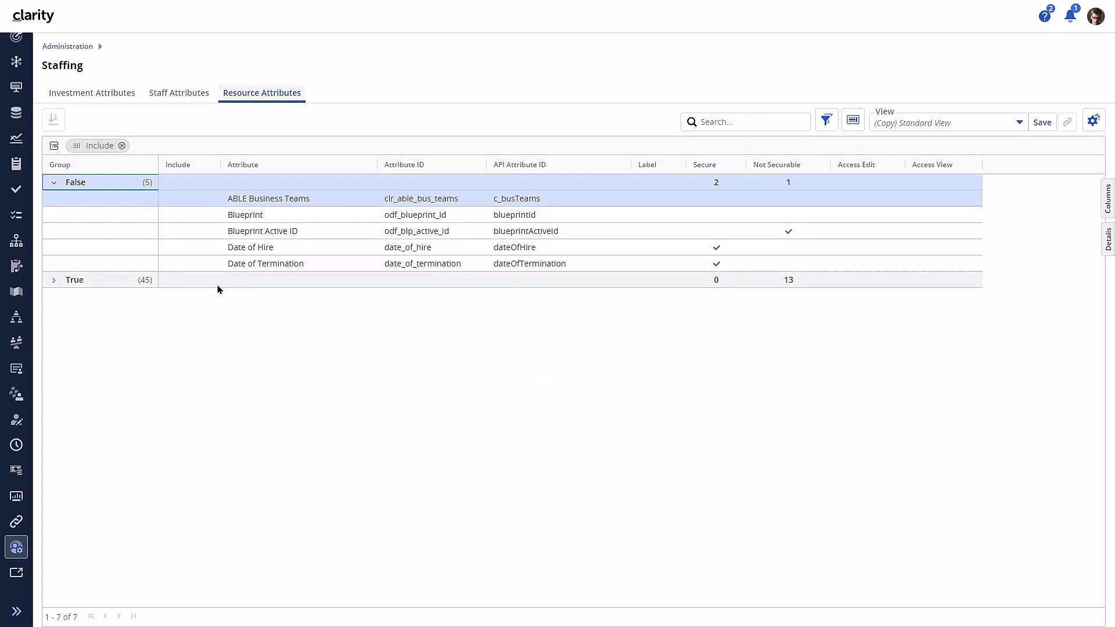
Step: Open the Staffing workspace at Assignments by Resource and search its available columns for manager
left_click(15, 372)
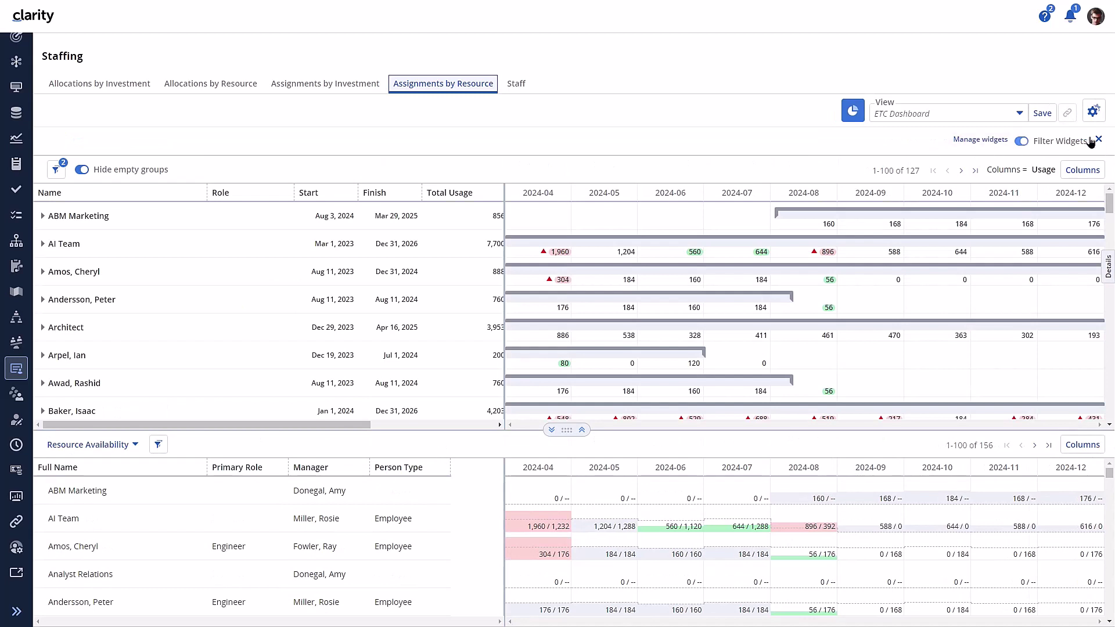
left_click(1095, 169)
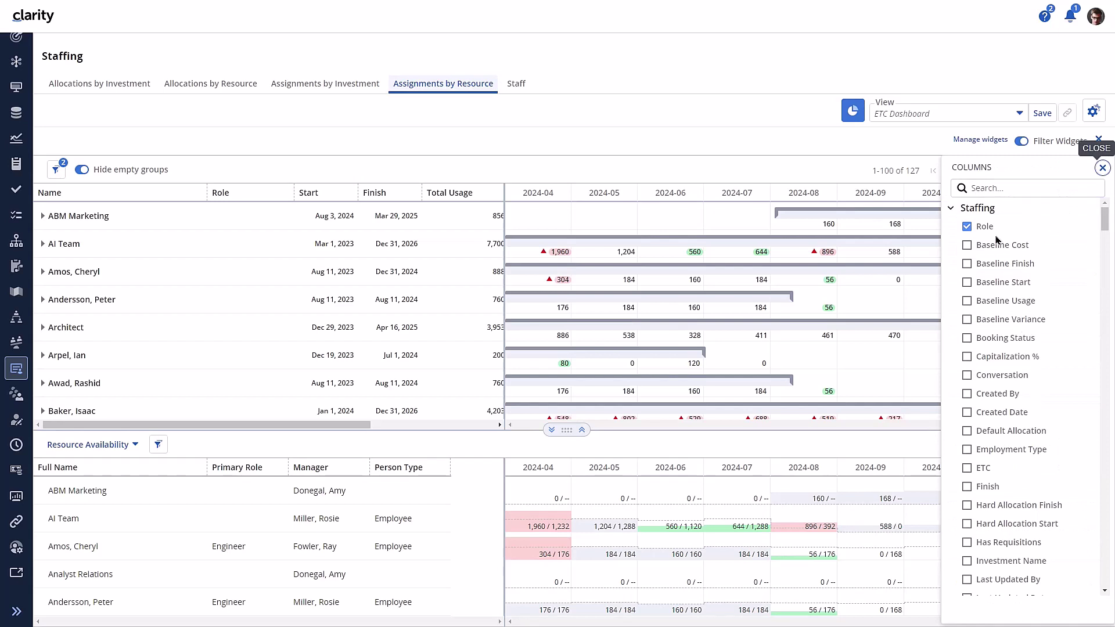
scroll(1033, 454, "down", 1)
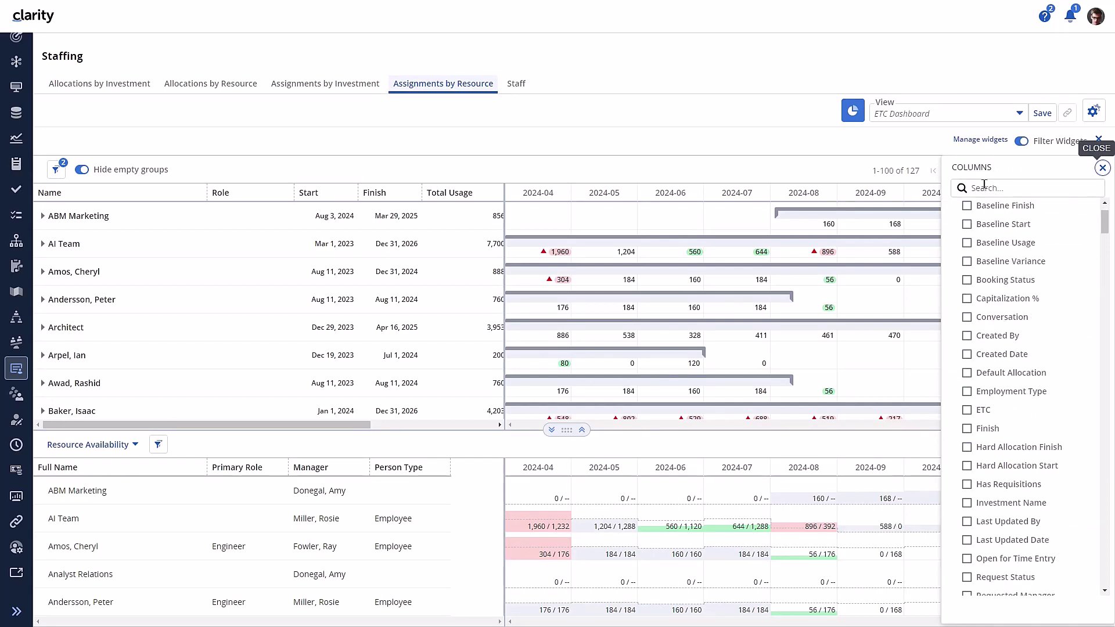
left_click(982, 188)
type("man")
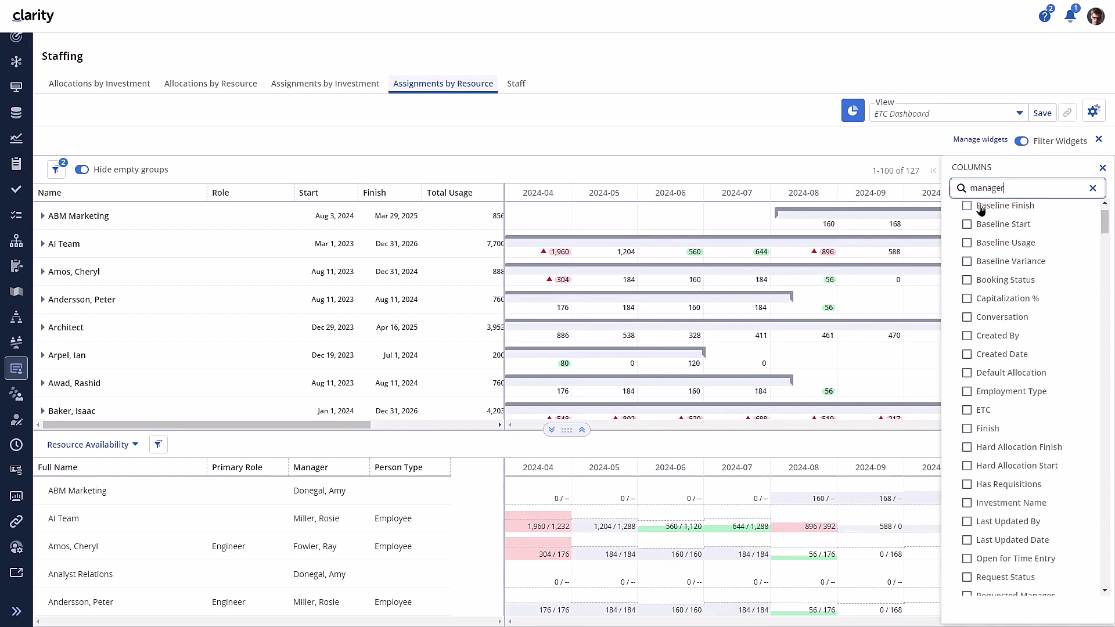
type("ager")
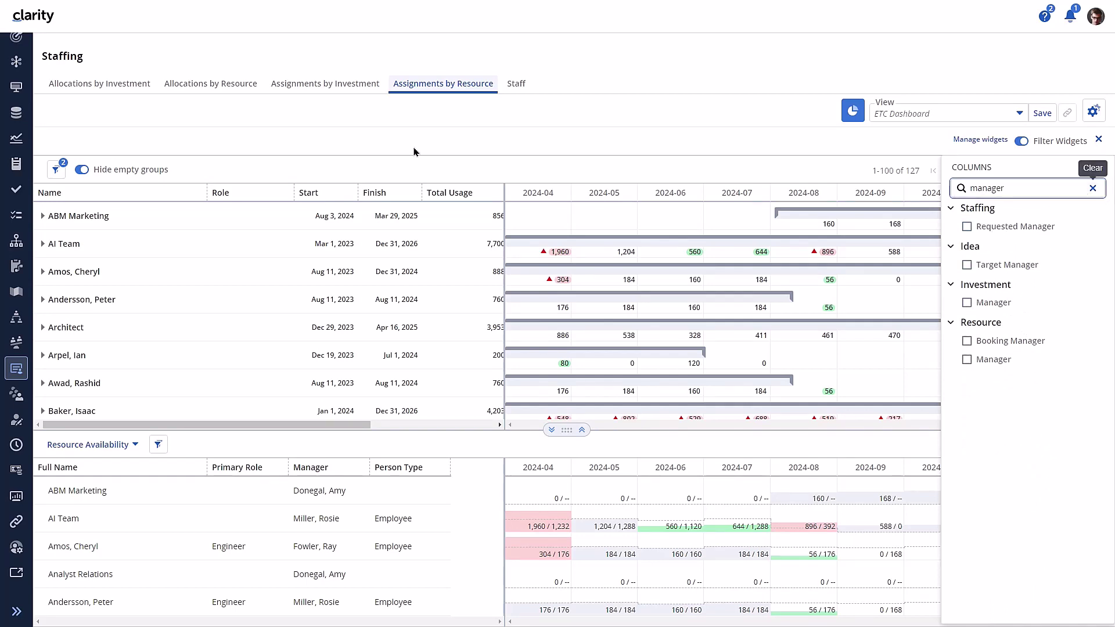
Step: Search the filter attributes available for Assignments by Resource for manager and review the whole list
left_click(56, 168)
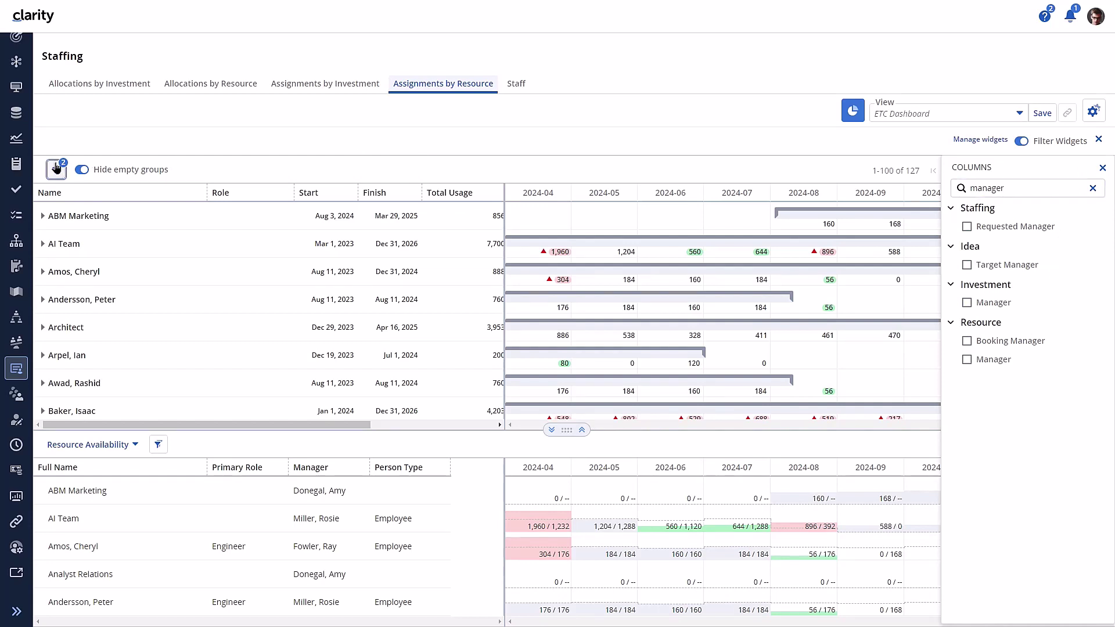
left_click(82, 226)
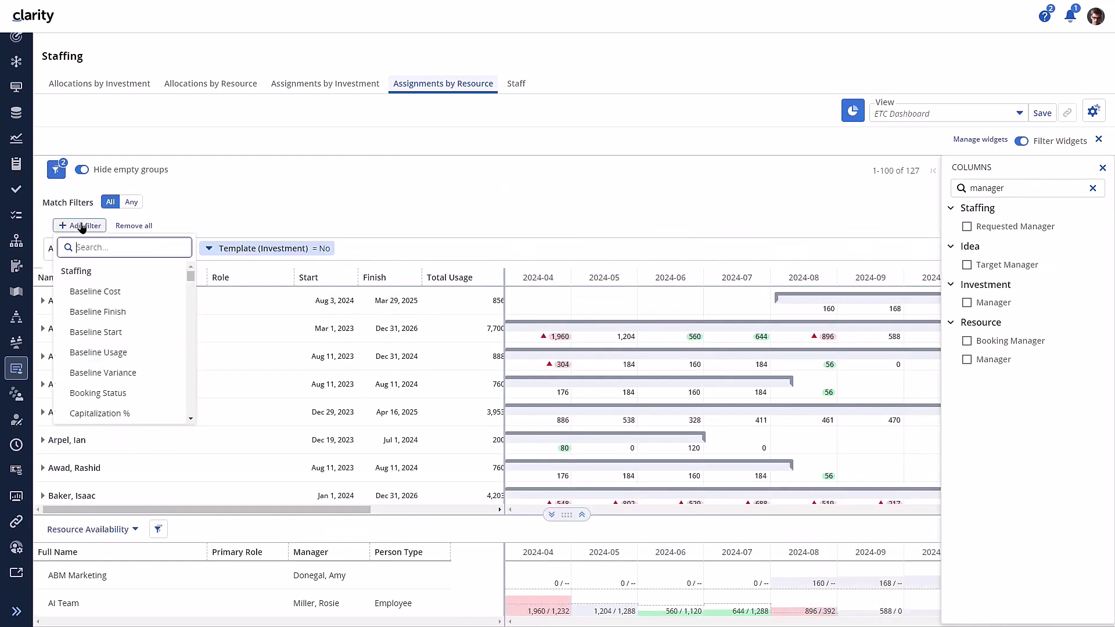
type("manager")
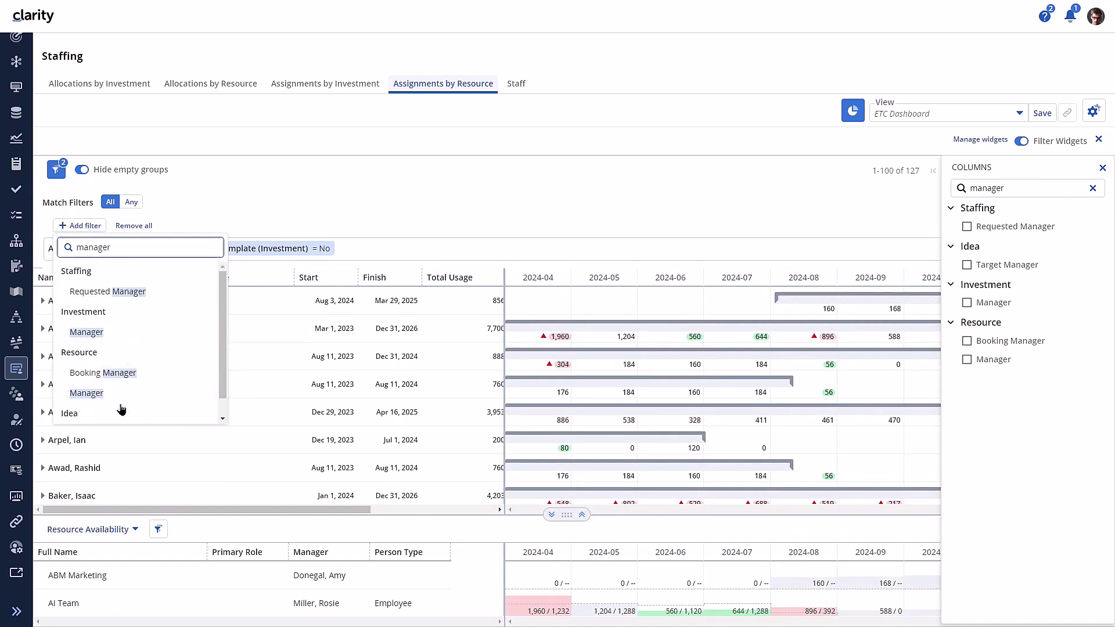
scroll(119, 410, "down", 1)
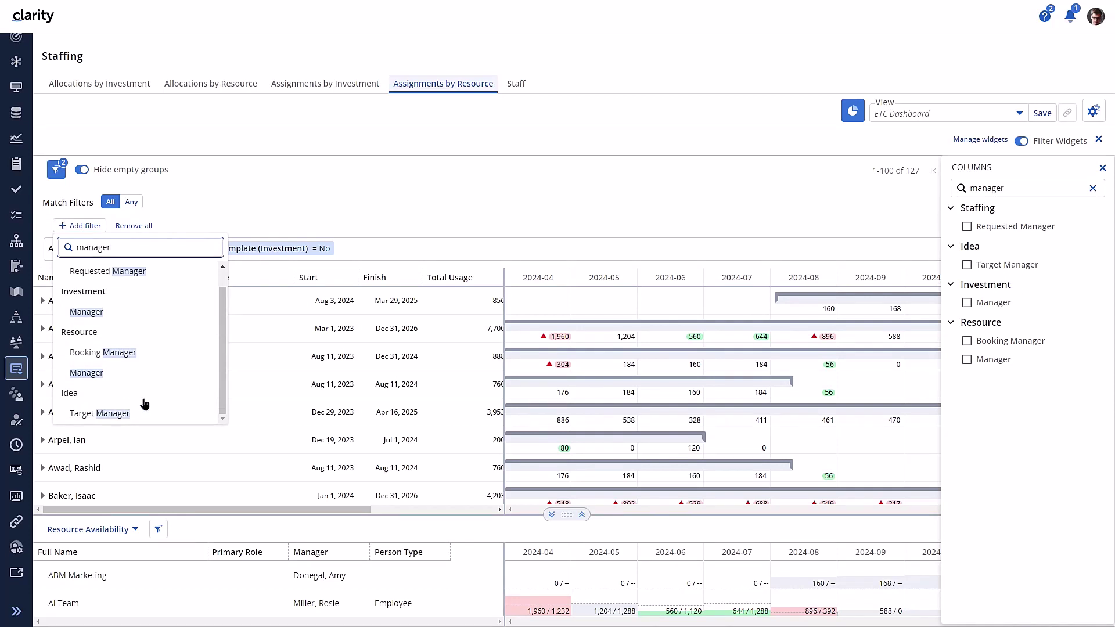
Step: Show the widgets area for Assignments by Resource and start creating a new Bar Chart widget
left_click(853, 111)
left_click(1102, 140)
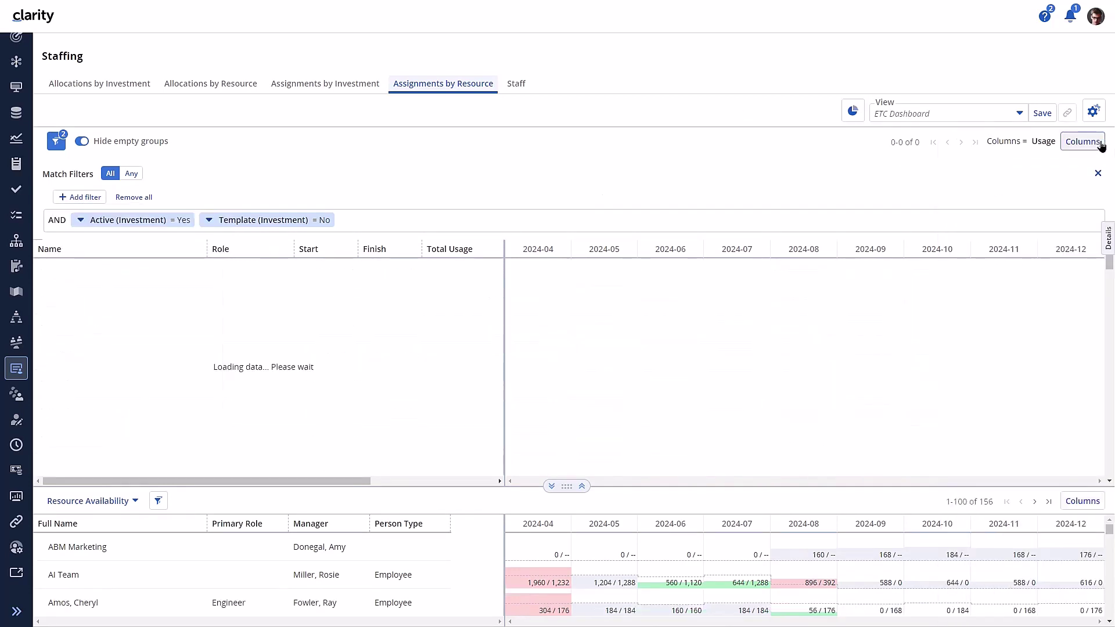
left_click(853, 110)
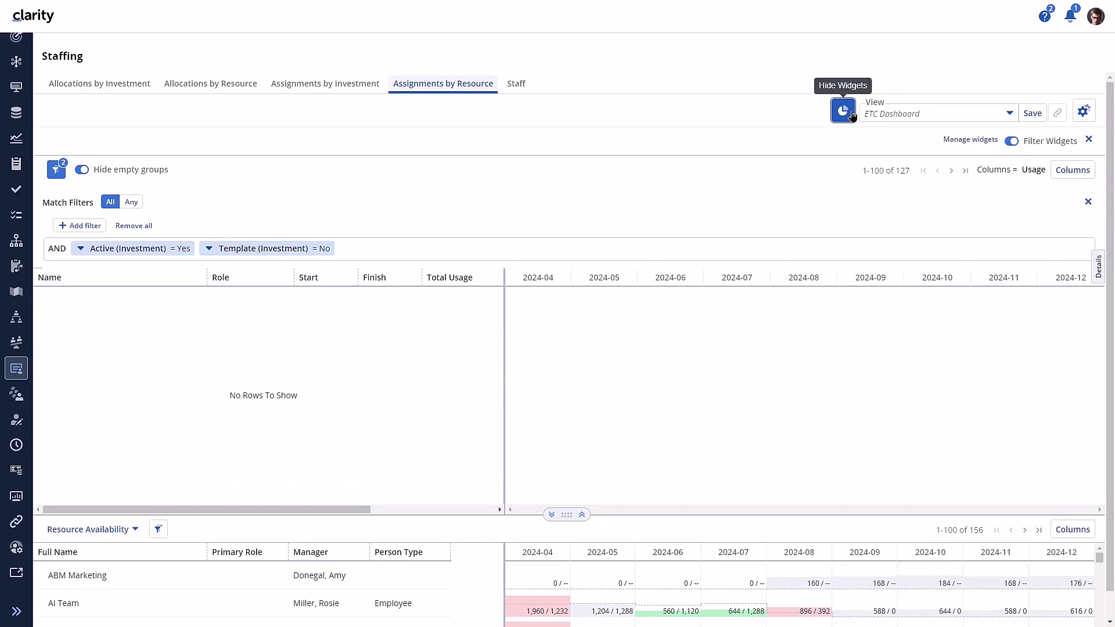
left_click(972, 140)
left_click(157, 110)
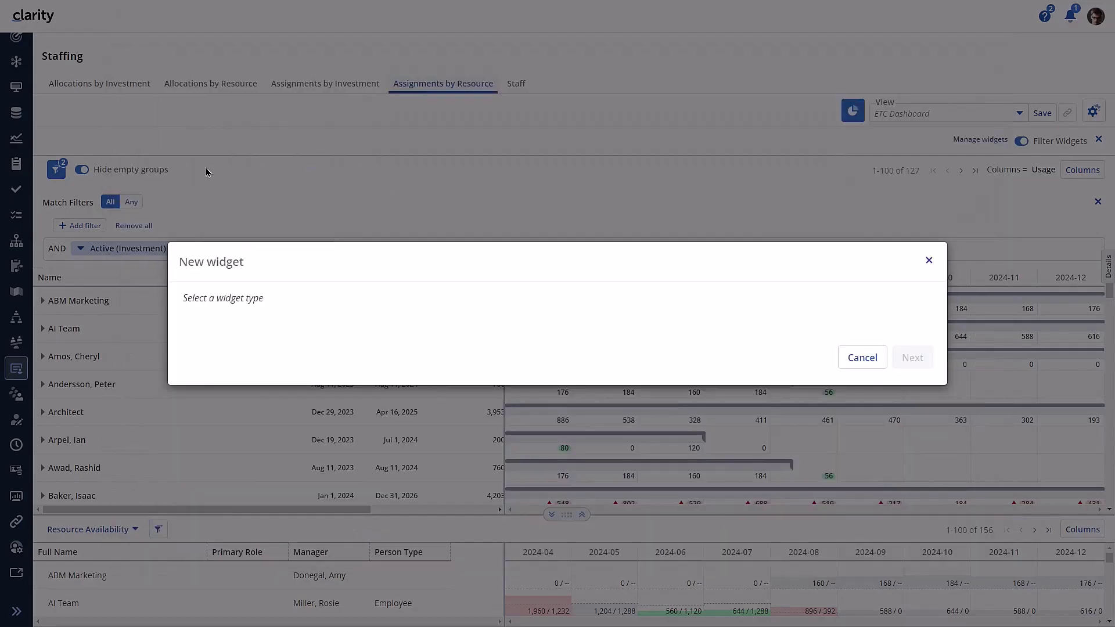
left_click(719, 316)
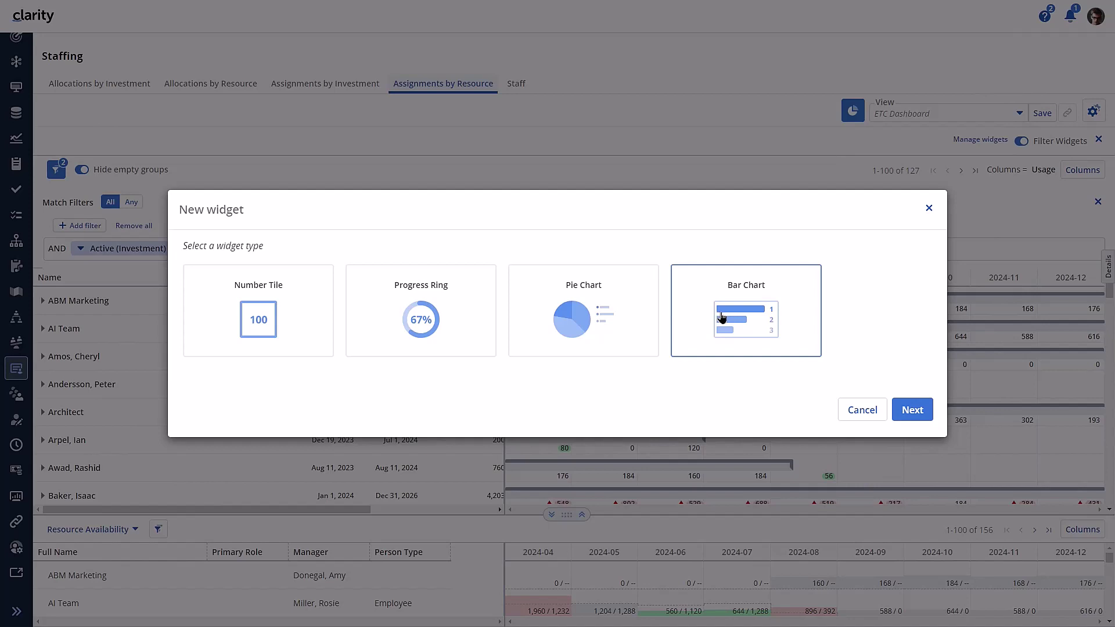
left_click(912, 407)
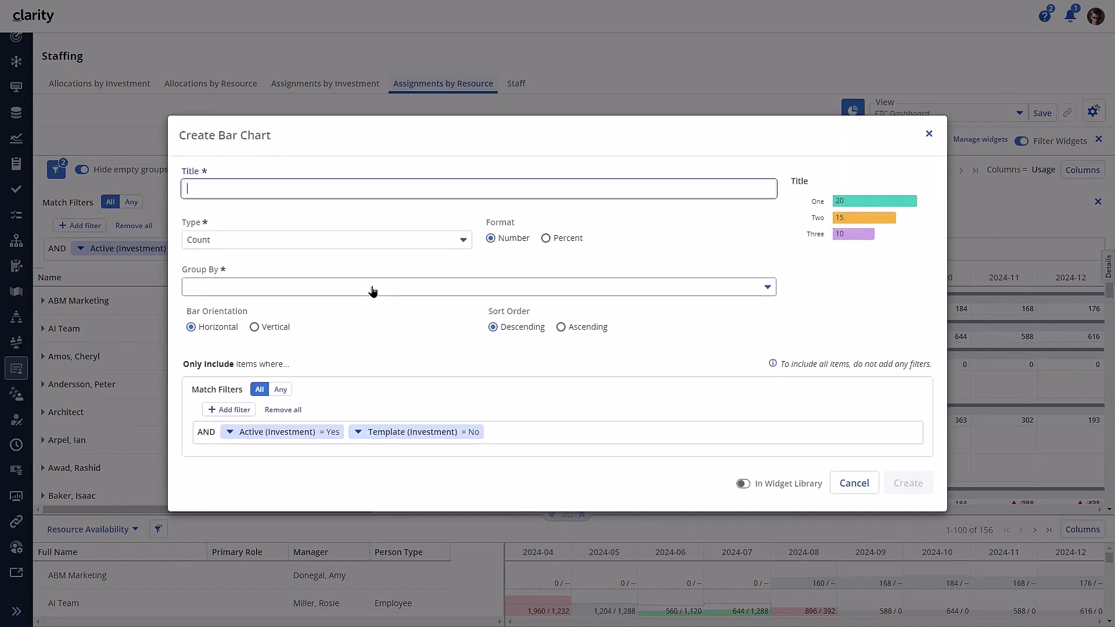
Step: Search the bar chart's Group By attributes for manager and review the whole list without choosing one
left_click(372, 292)
type("manager")
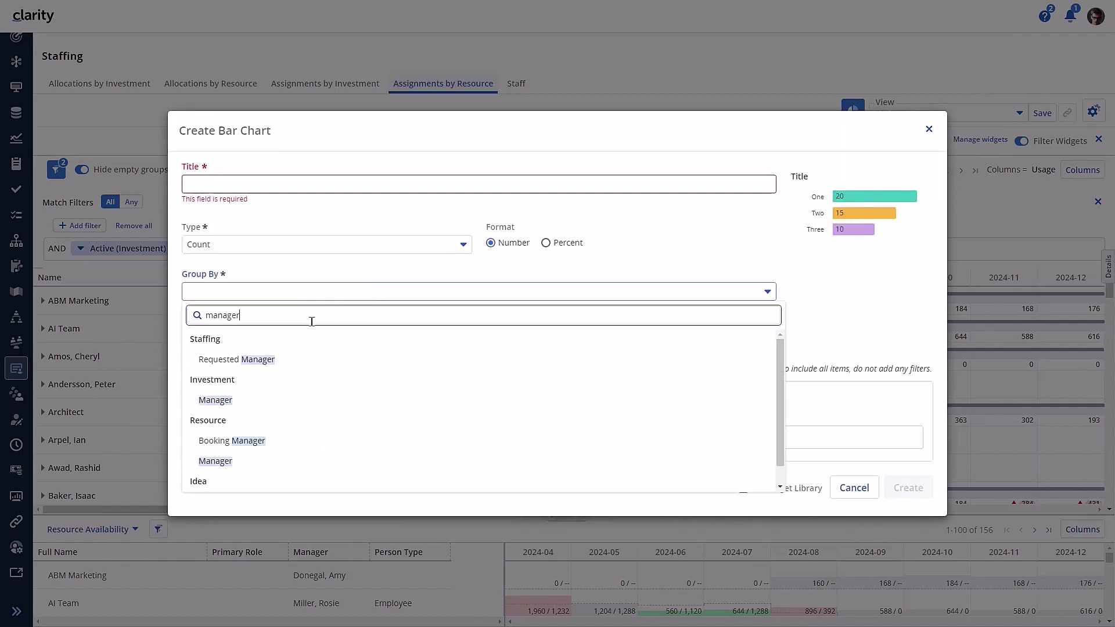
scroll(325, 442, "down", 1)
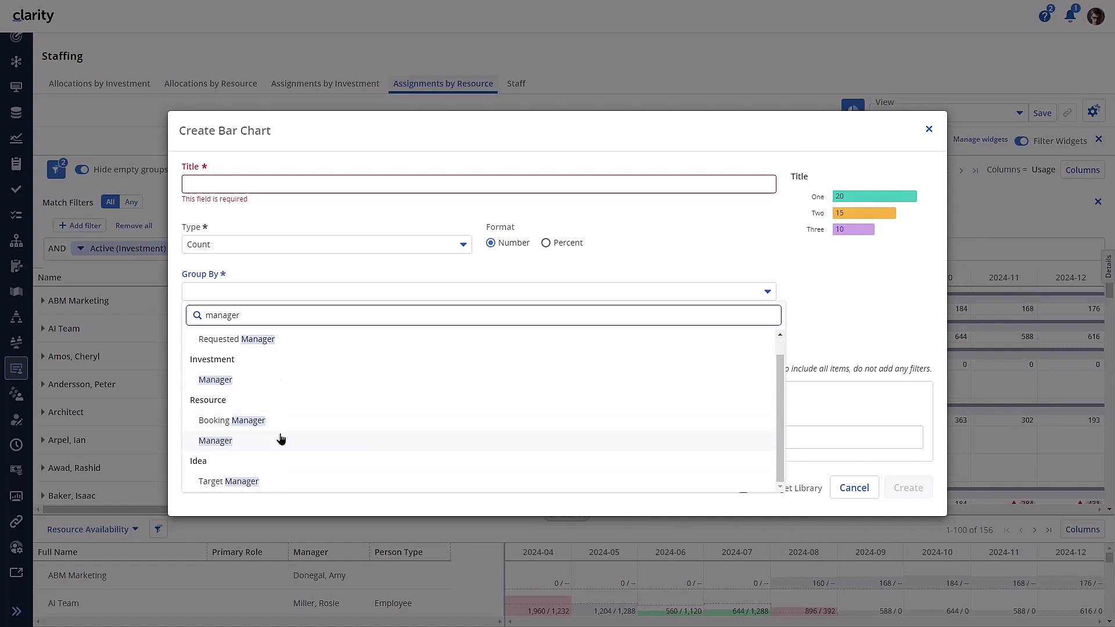
left_click(871, 287)
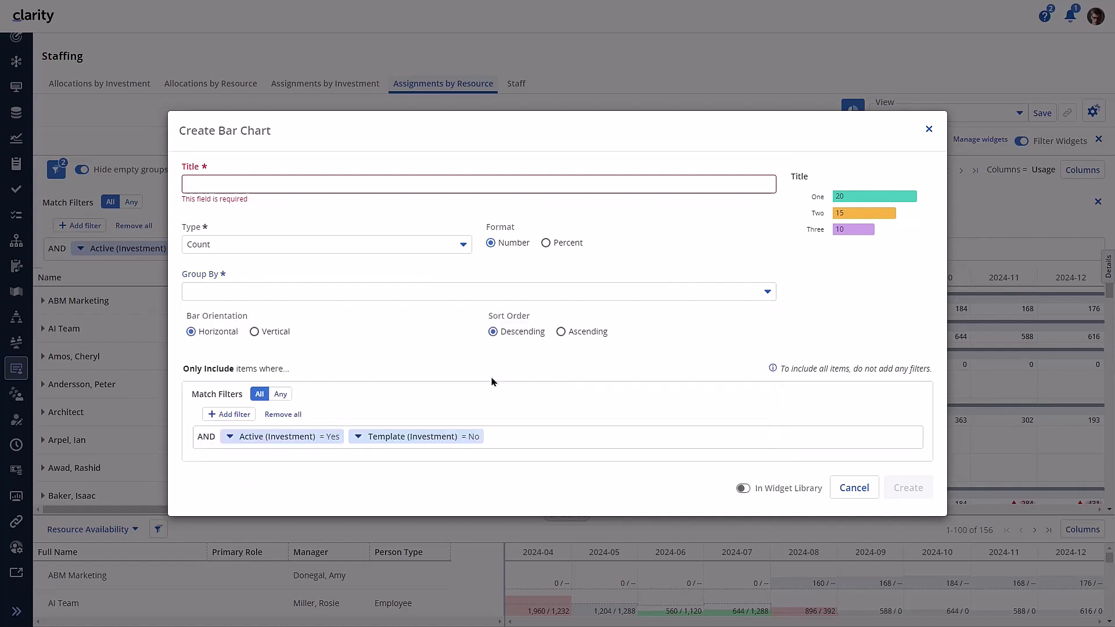
Step: Search the bar chart's filter attributes for manager, review the whole list, and cancel the widget creation
left_click(238, 415)
type("manager")
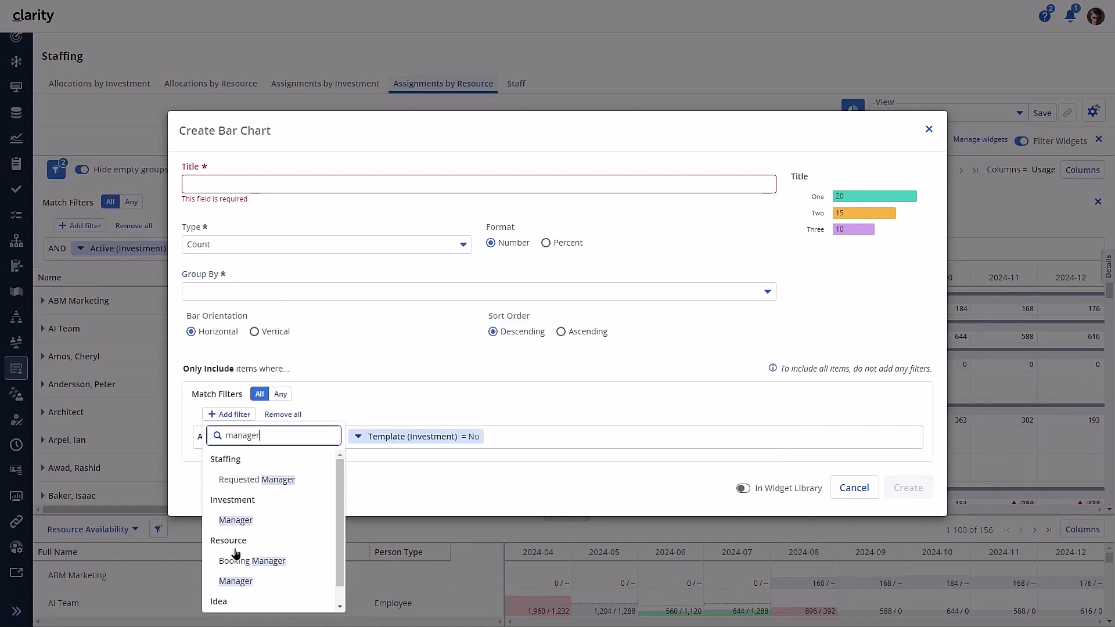
scroll(255, 592, "down", 1)
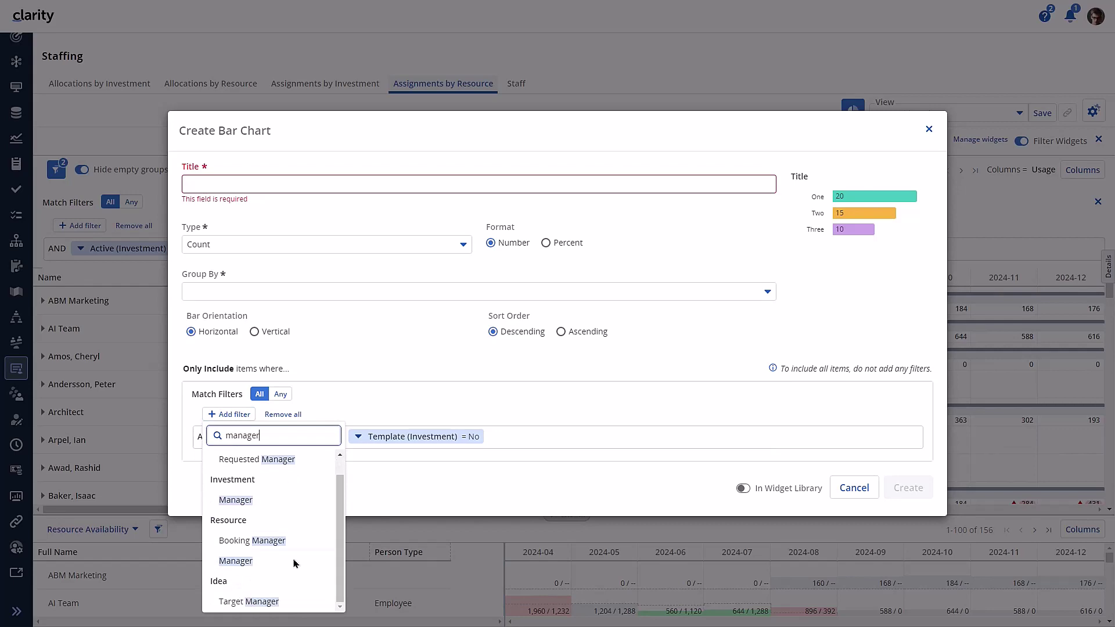
left_click(837, 487)
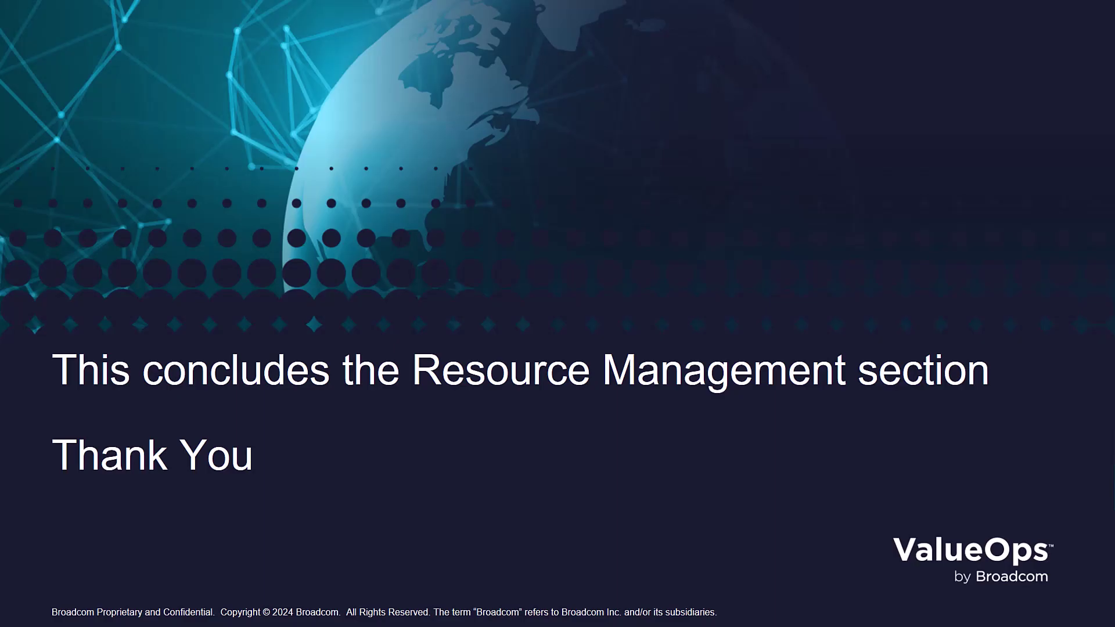